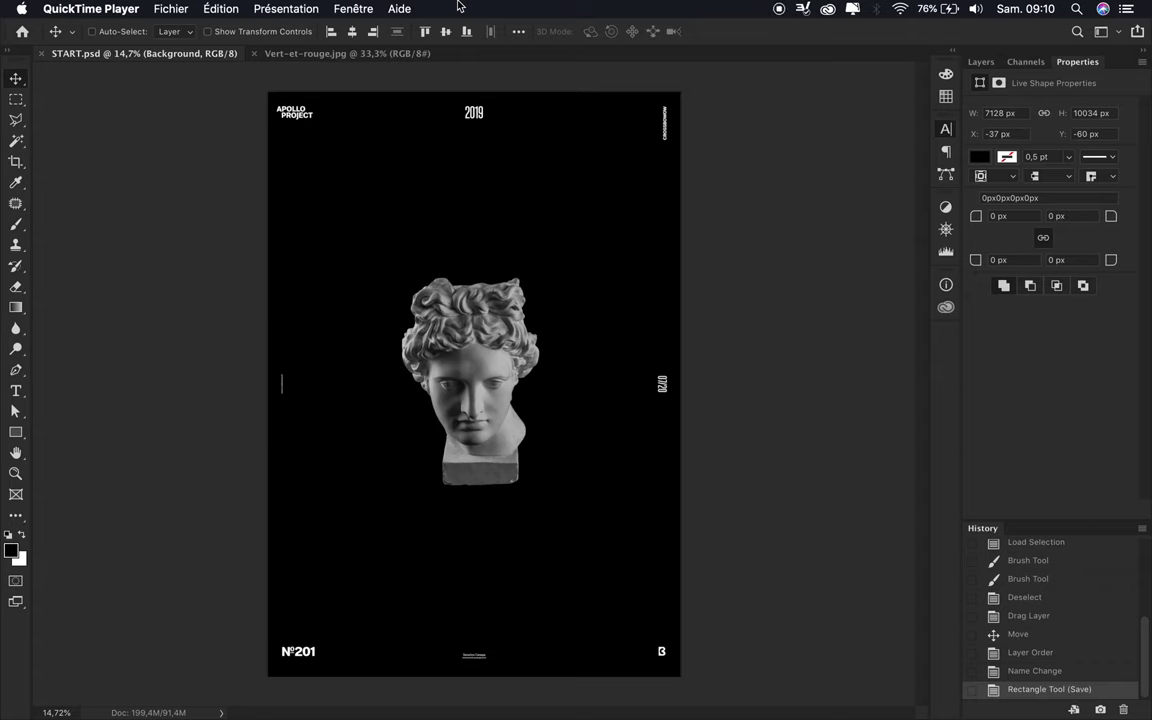
Step: Swirl the statue head into a canvas-filling marble pattern with a size-4445 Forward Warp brush in Liquify
click(393, 8)
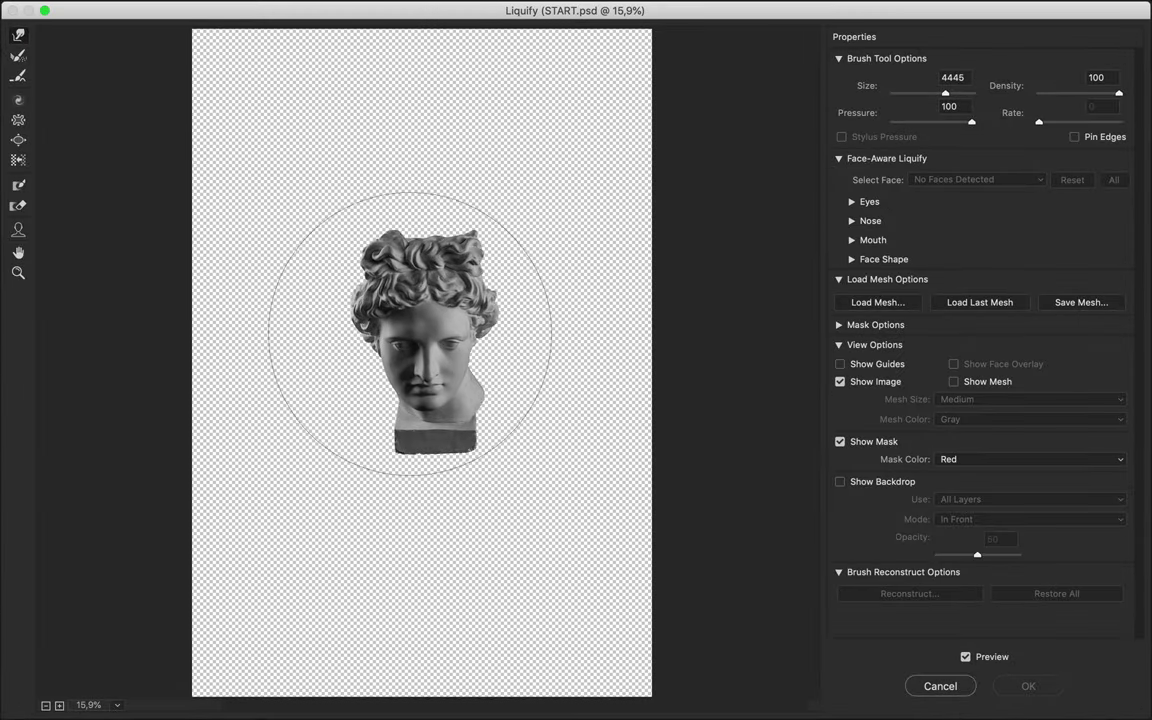
mouse_move(442, 337)
mouse_down()
mouse_move(239, 353)
mouse_move(610, 305)
mouse_move(416, 167)
mouse_move(380, 340)
mouse_move(631, 472)
mouse_move(300, 110)
mouse_move(250, 400)
mouse_move(411, 386)
mouse_move(670, 583)
mouse_move(560, 300)
mouse_move(150, 120)
mouse_move(154, 668)
mouse_move(600, 640)
mouse_move(540, 690)
mouse_move(560, 430)
mouse_move(540, 640)
mouse_move(550, 55)
mouse_move(240, 90)
mouse_move(590, 430)
mouse_move(255, 560)
mouse_move(440, 300)
mouse_up()
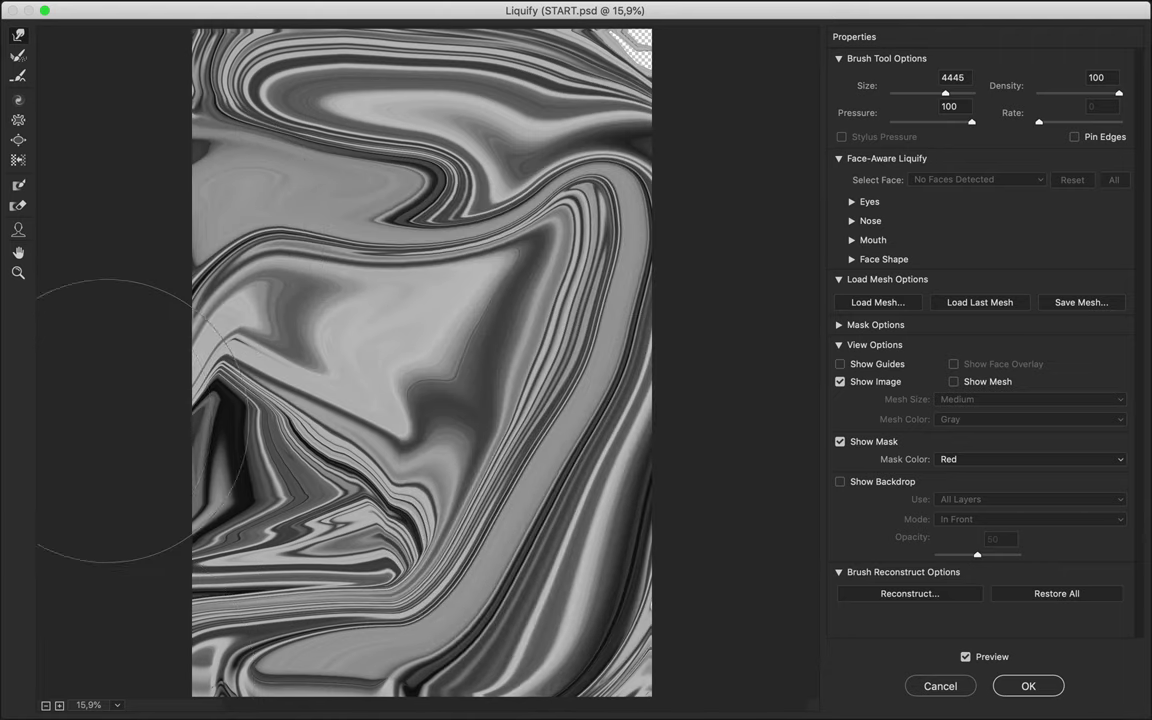
mouse_move(103, 501)
mouse_down()
mouse_move(300, 150)
mouse_move(375, 305)
mouse_move(465, 395)
mouse_move(400, 390)
mouse_move(154, 514)
mouse_move(420, 270)
mouse_move(480, 260)
mouse_up()
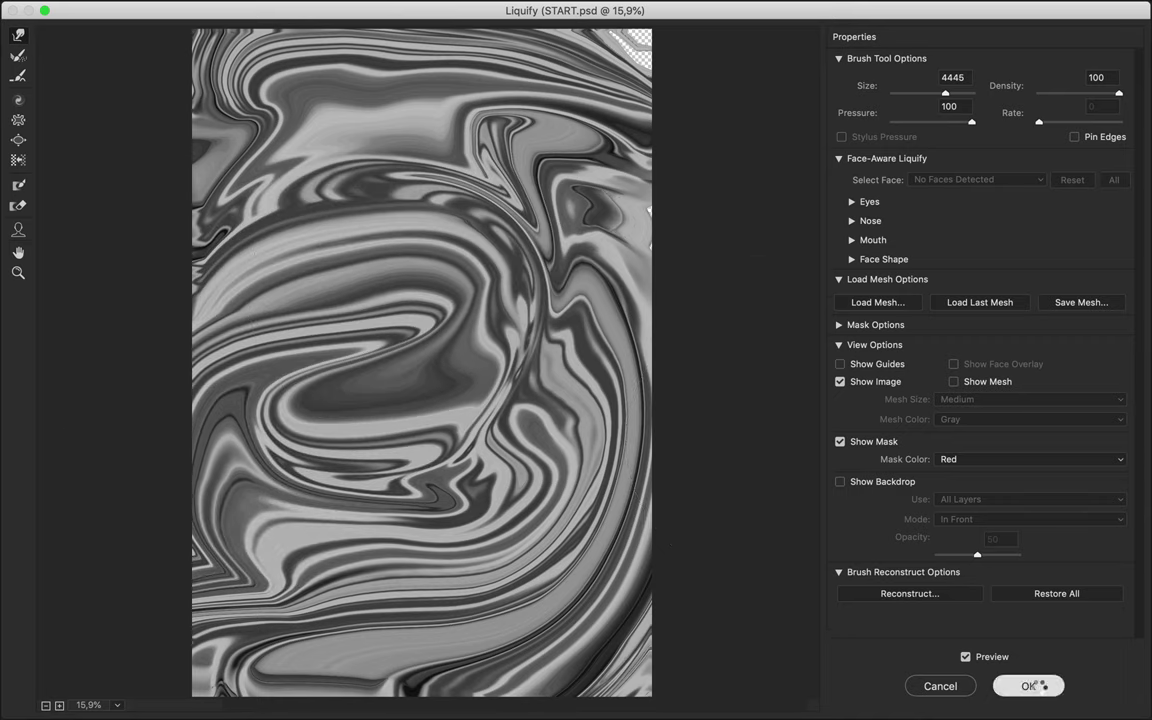
click(1038, 689)
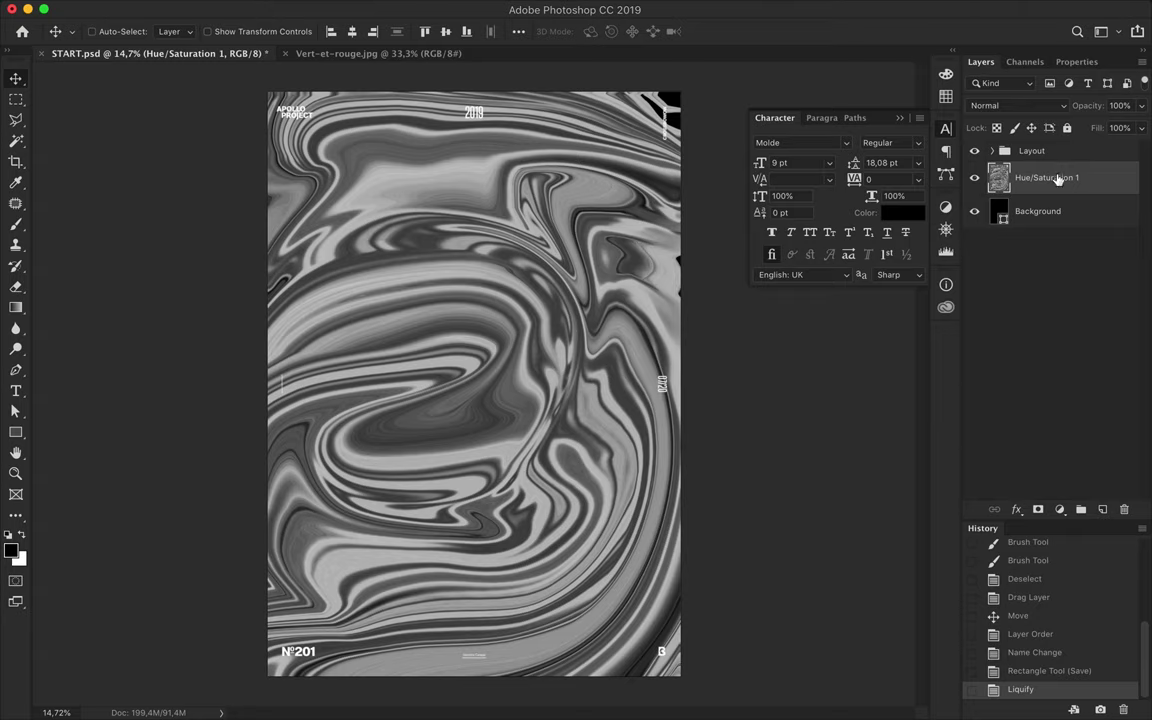
Step: Draw a centred seven-sided polygon and clip the marble image inside it
drag(15, 432, 75, 476)
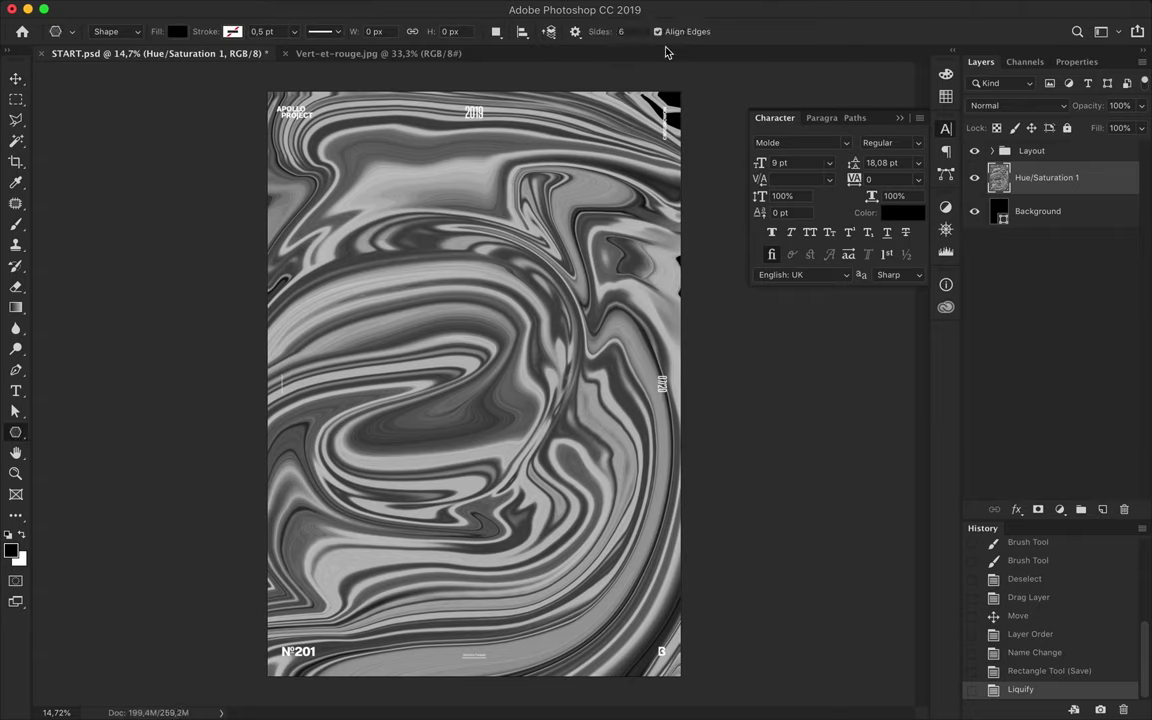
drag(471, 374, 471, 288)
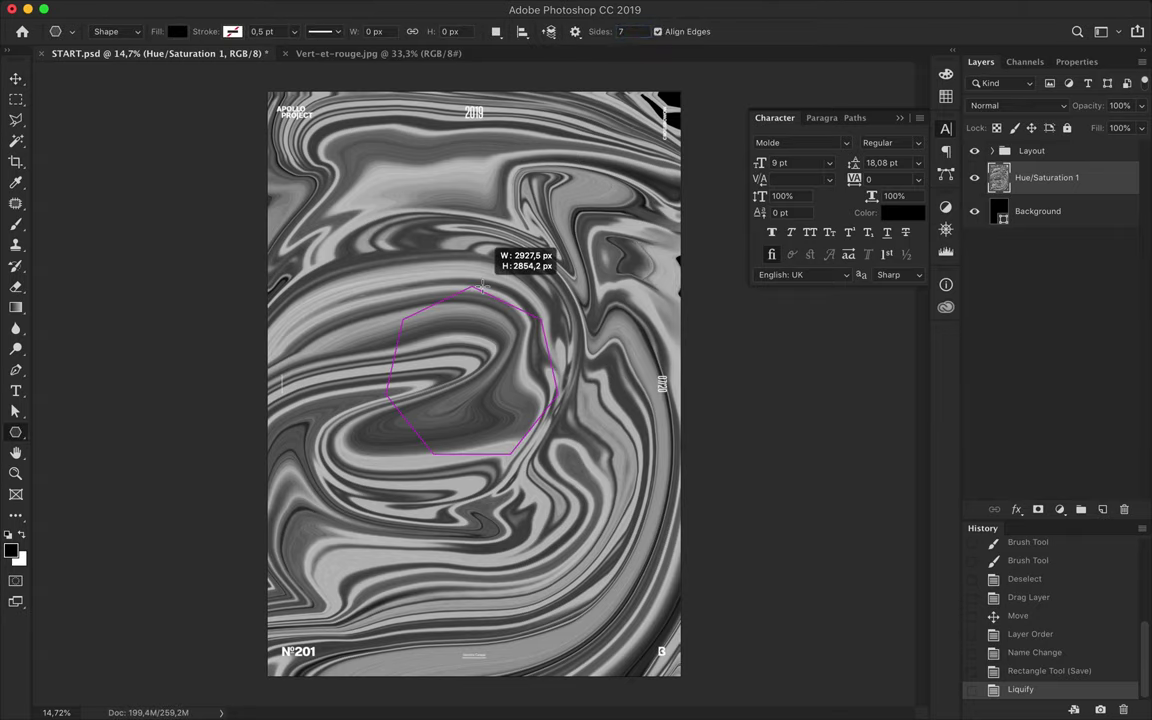
drag(1072, 177, 1048, 222)
key(ctrl+alt+g)
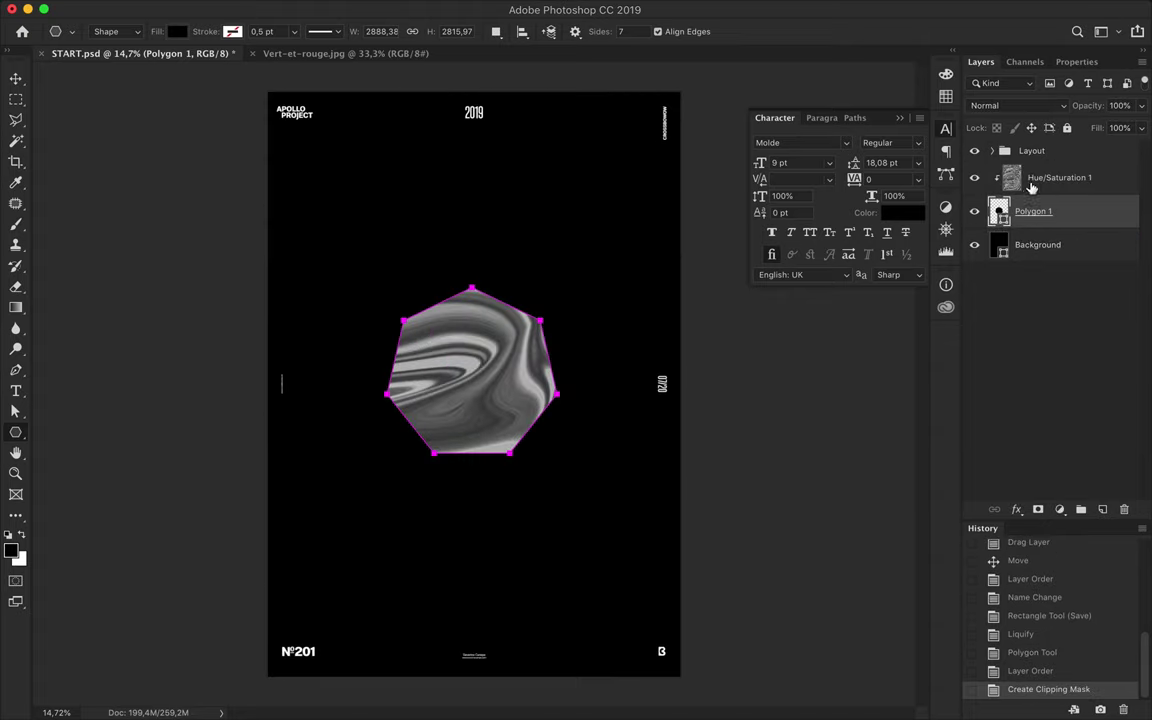
Step: Add a clipped purple full-page rectangle tint and make the background fill dark purple
key(ctrl+shift+alt+n)
drag(17, 432, 75, 434)
click(178, 33)
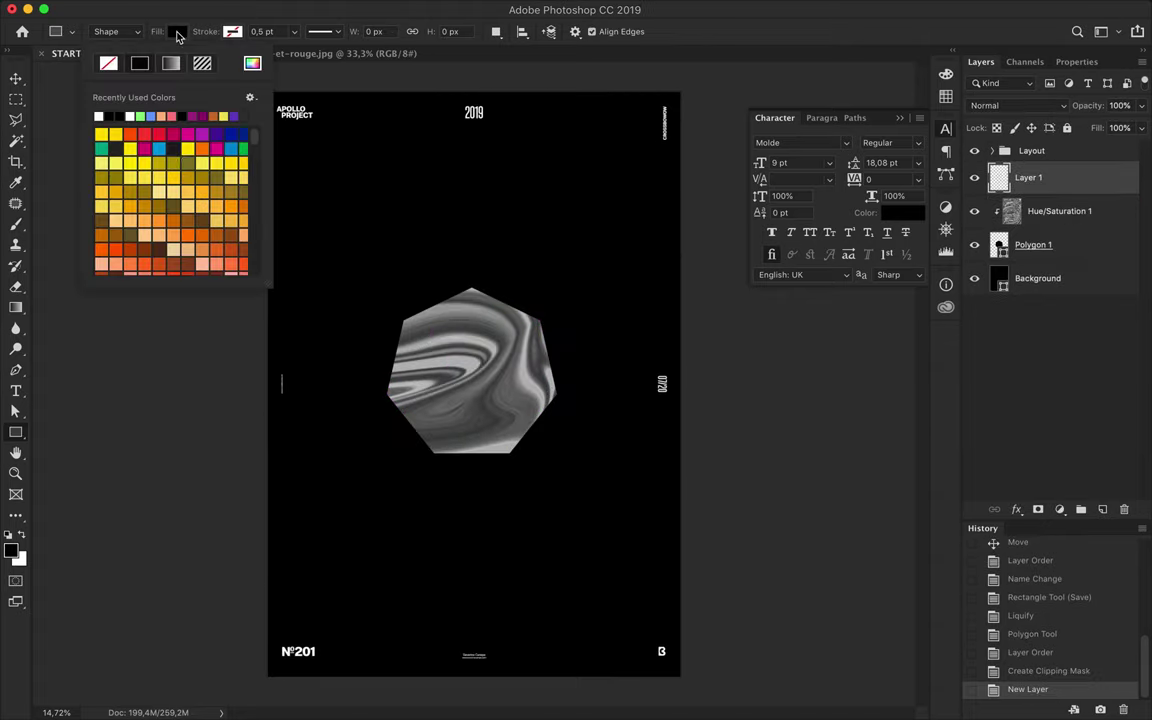
click(216, 136)
click(314, 63)
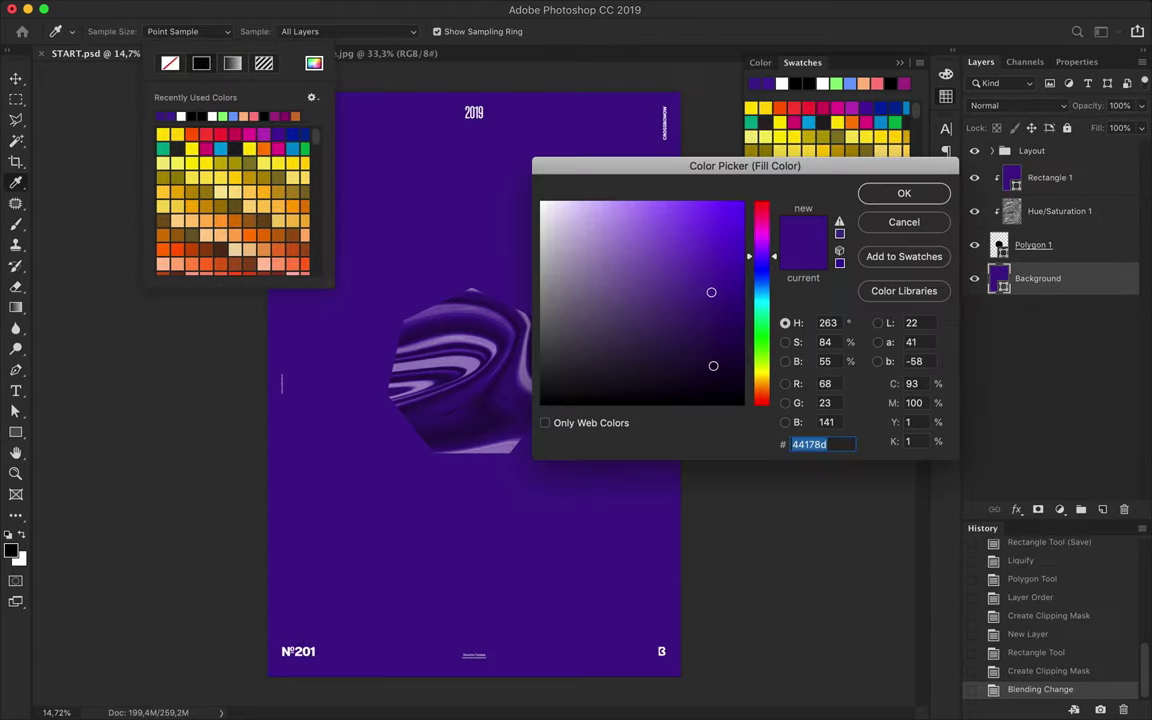
click(903, 193)
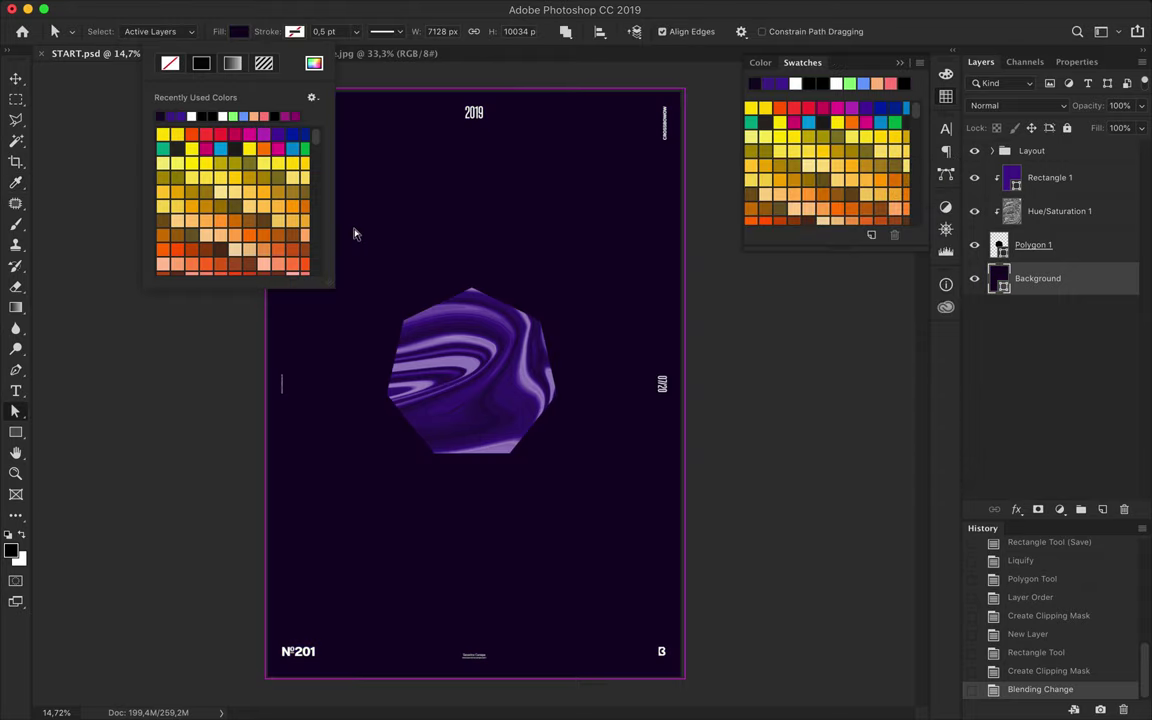
click(314, 65)
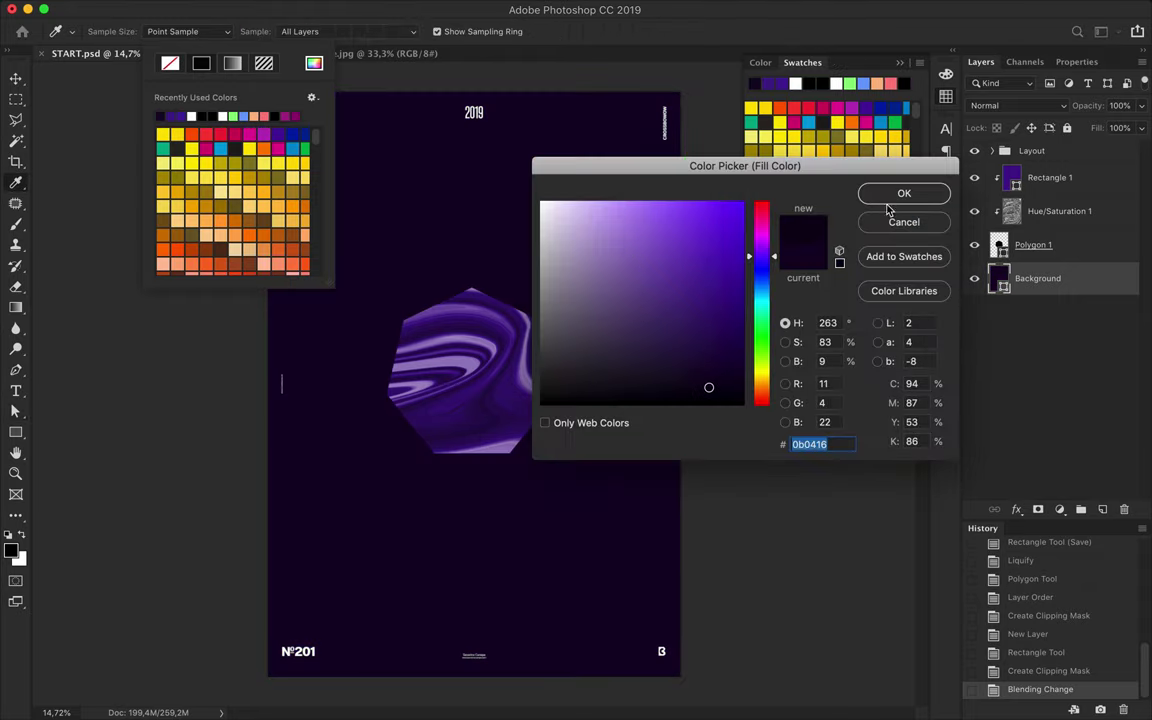
click(900, 194)
Step: Add a Levels adjustment to the marble set to 0, 1.47 and 238
click(1065, 211)
click(1060, 509)
click(1057, 589)
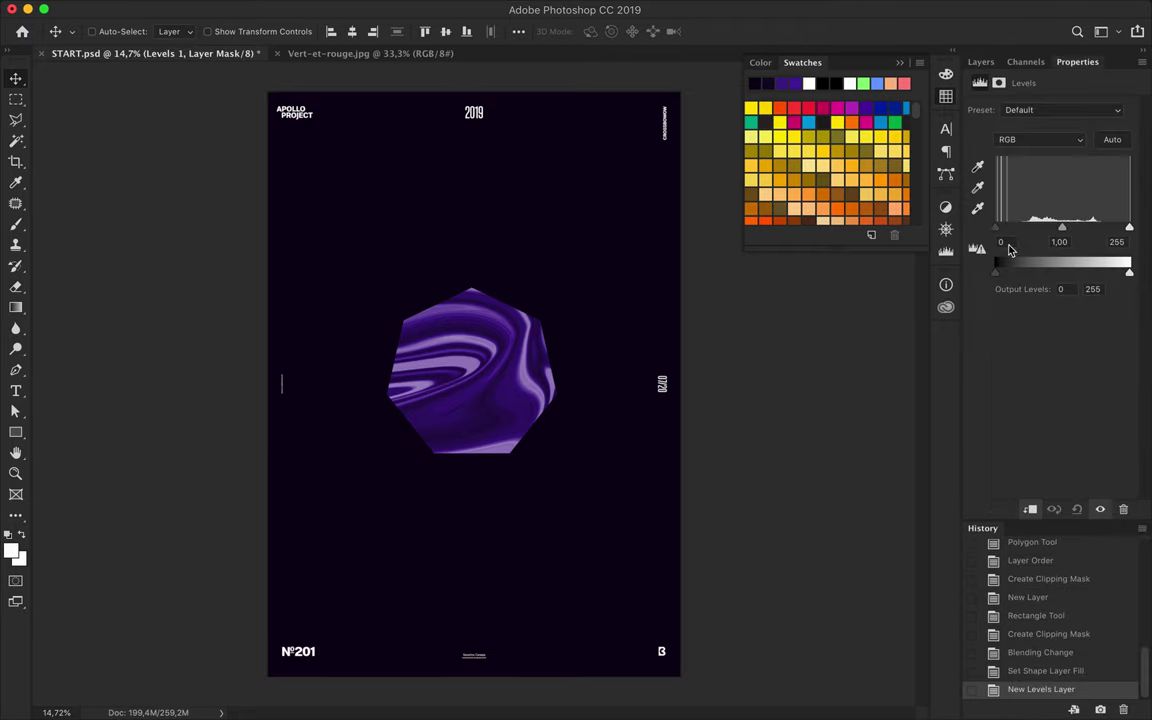
drag(995, 228, 1022, 228)
drag(1128, 230, 1108, 230)
mouse_move(1020, 228)
mouse_down()
mouse_move(995, 228)
mouse_move(1125, 230)
mouse_up()
drag(1048, 229, 1045, 230)
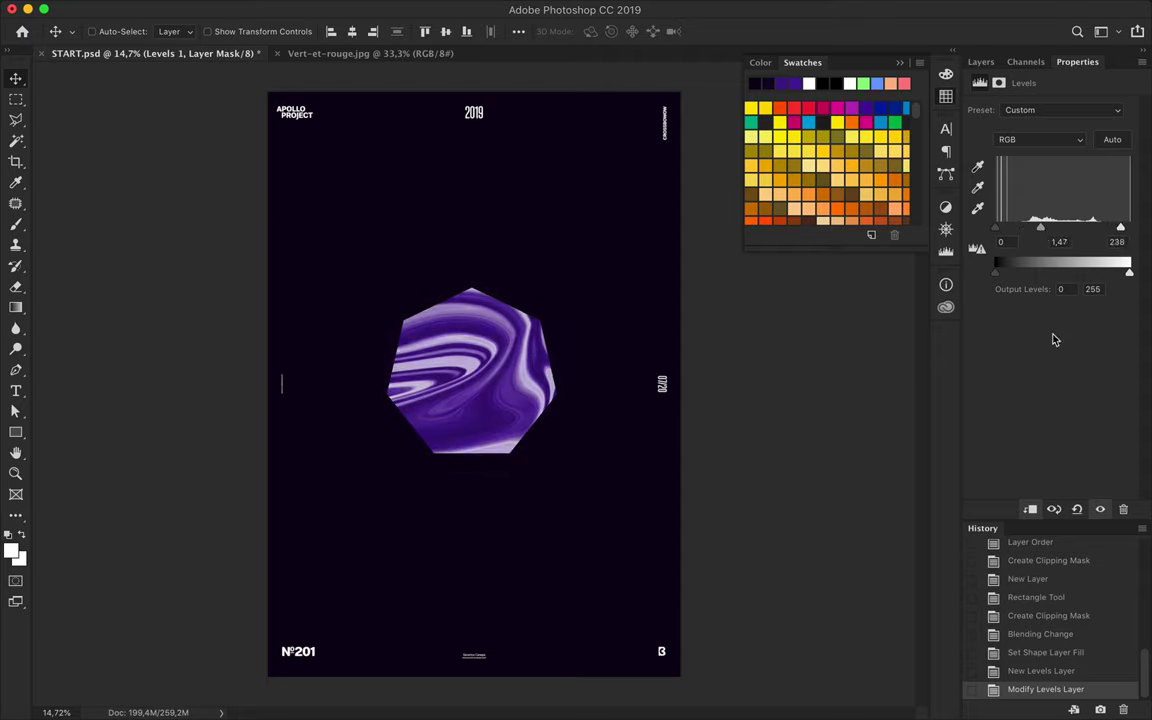
click(985, 63)
click(1076, 179)
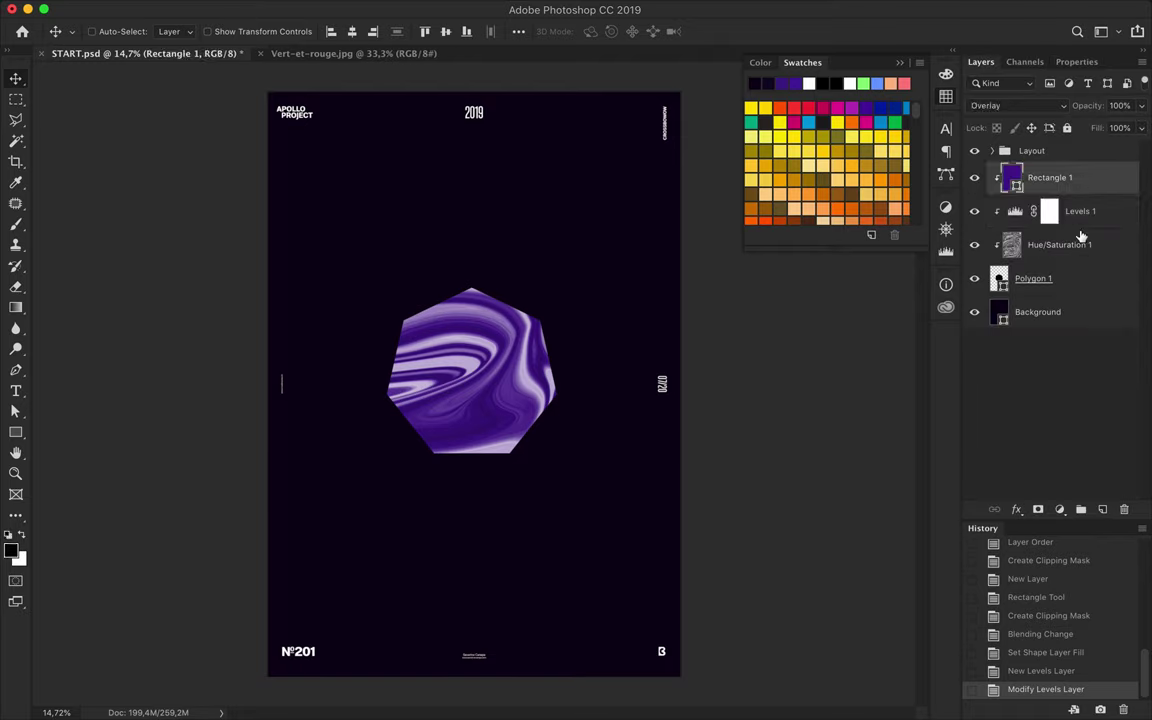
Step: Group the heptagon layers and name the group 'Polygon'
shift+click(1076, 273)
key(super+g)
double_click(1033, 171)
text(Polygon)
key(Return)
Step: Add the title text 'UNIVERSALIS' above the heptagon and enlarge it
key(t)
click(382, 217)
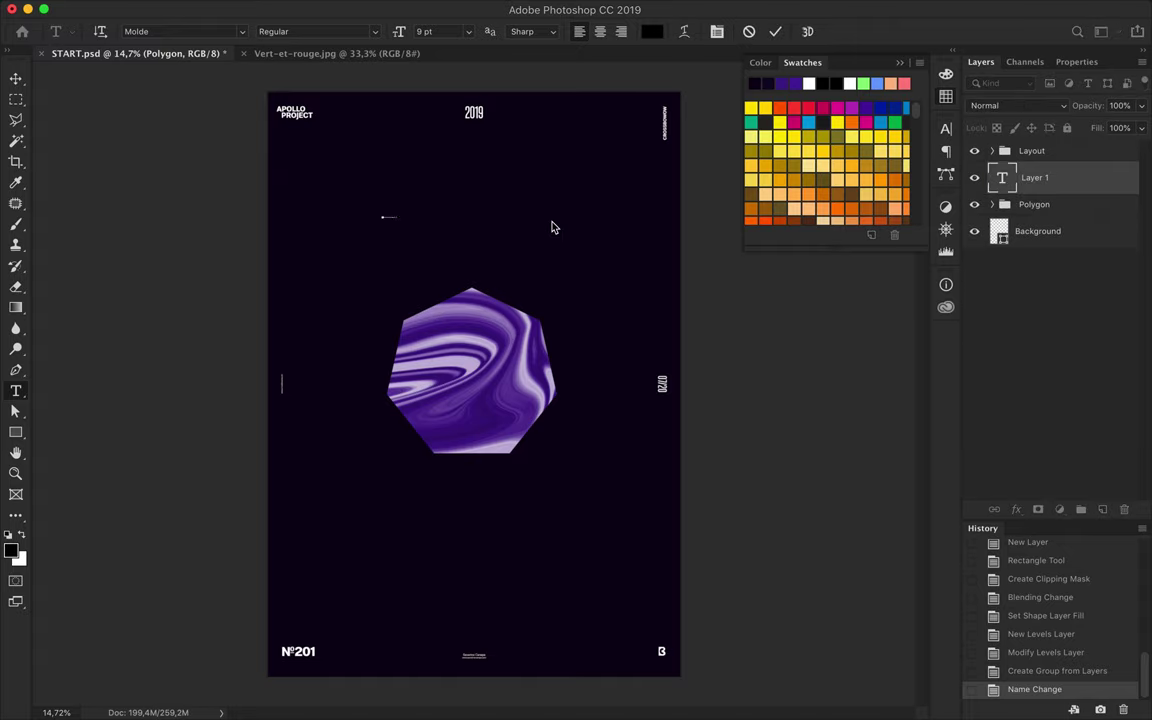
key(super+t)
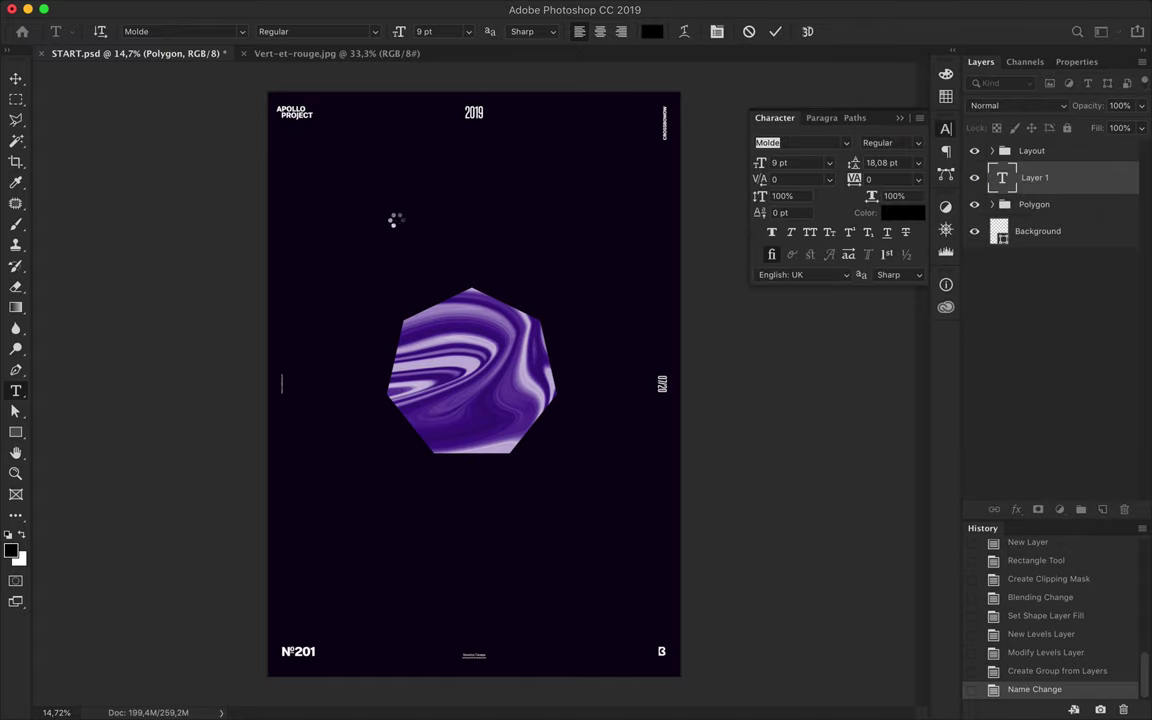
key(super+Return)
key(super+t)
drag(396, 222, 683, 331)
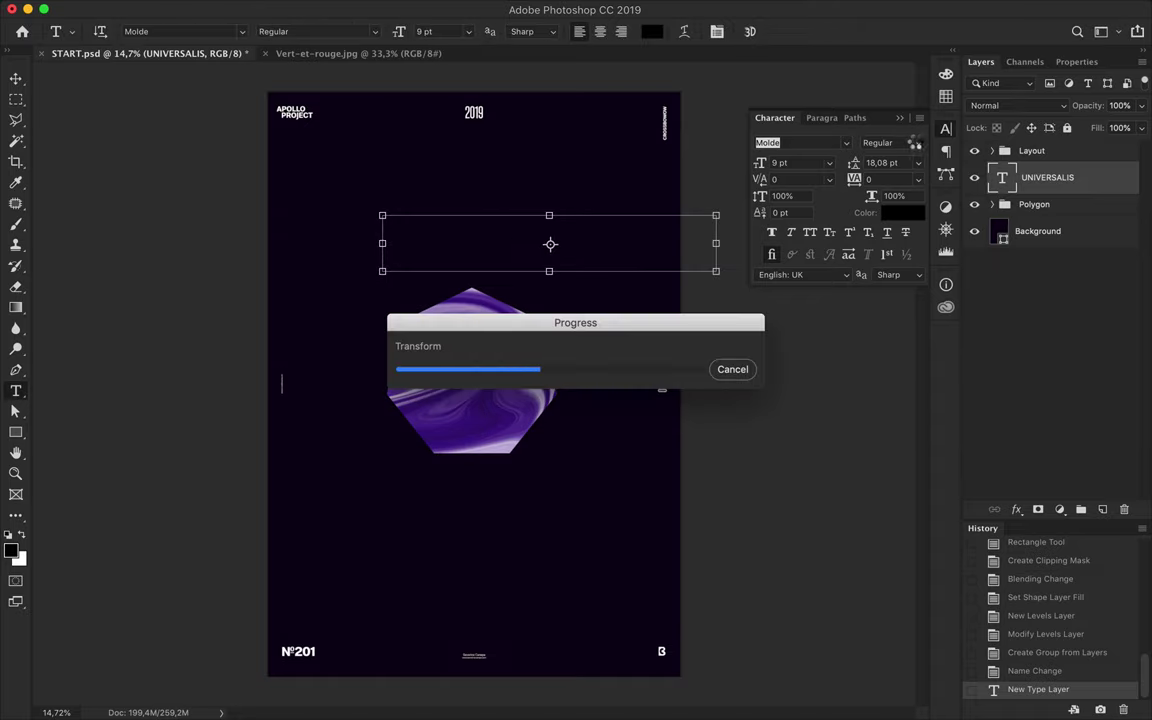
Step: Set the UNIVERSALIS title to Compressed-Heavy and delete the stray placeholder text layers
click(920, 147)
scroll(900, 160, up, 5)
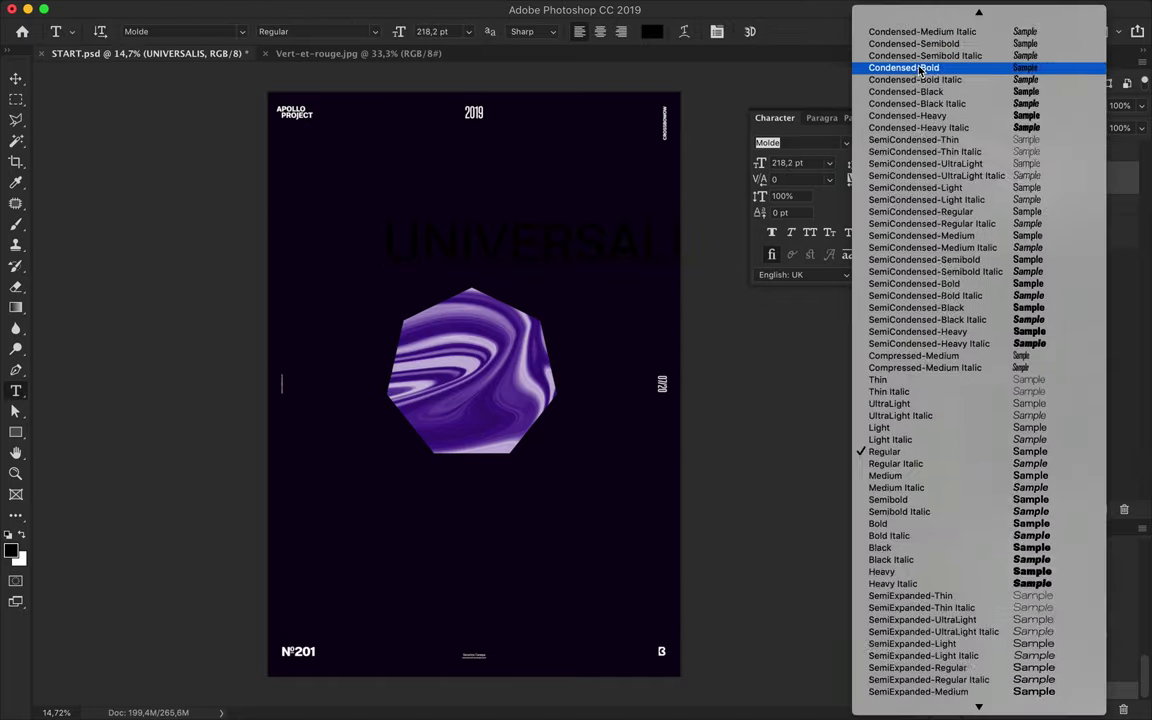
scroll(890, 175, up, 5)
click(880, 182)
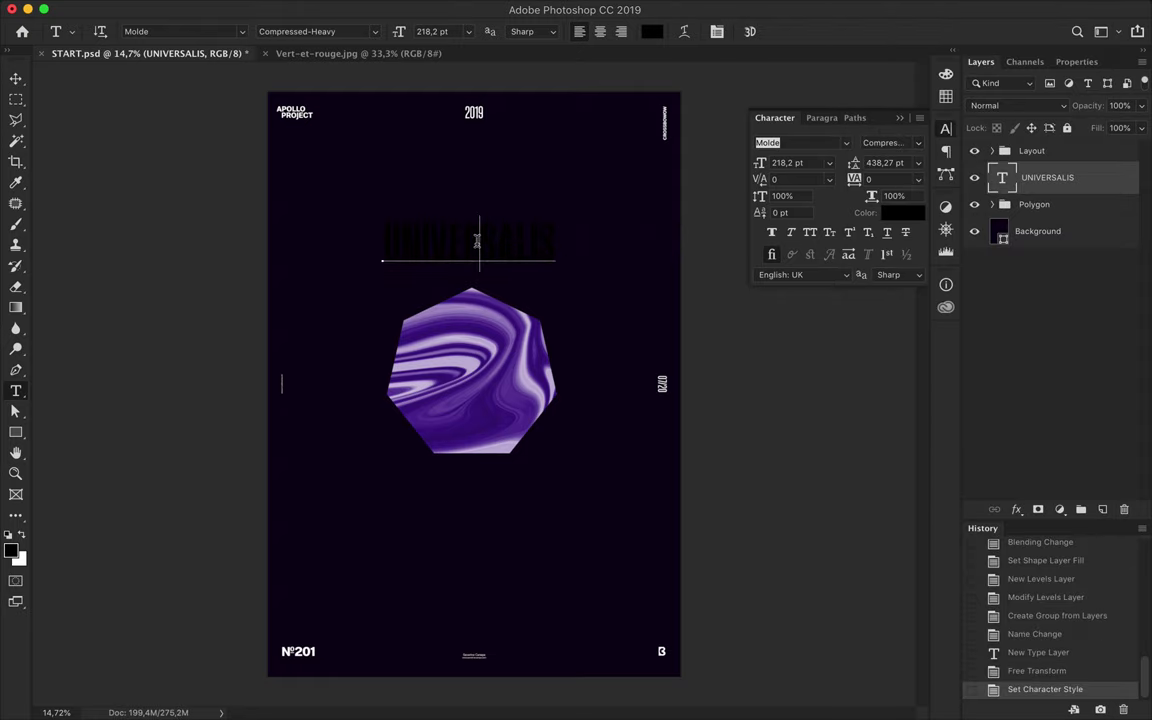
click(432, 218)
key(v)
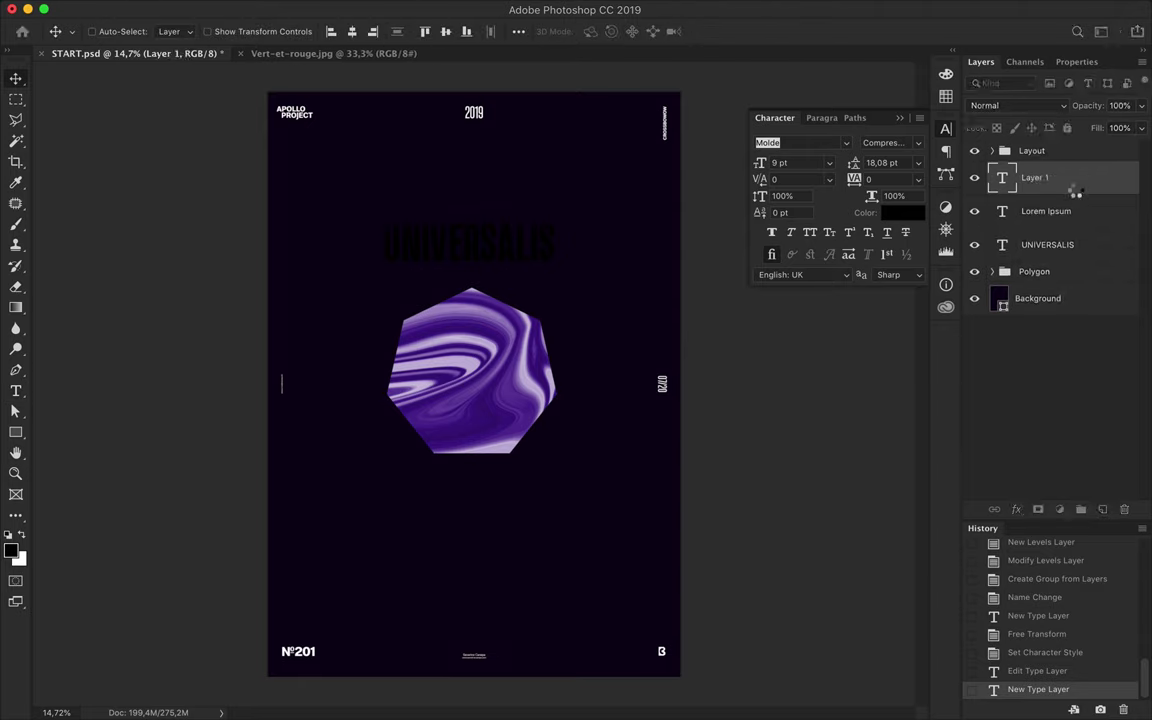
shift+click(1086, 211)
key(Delete)
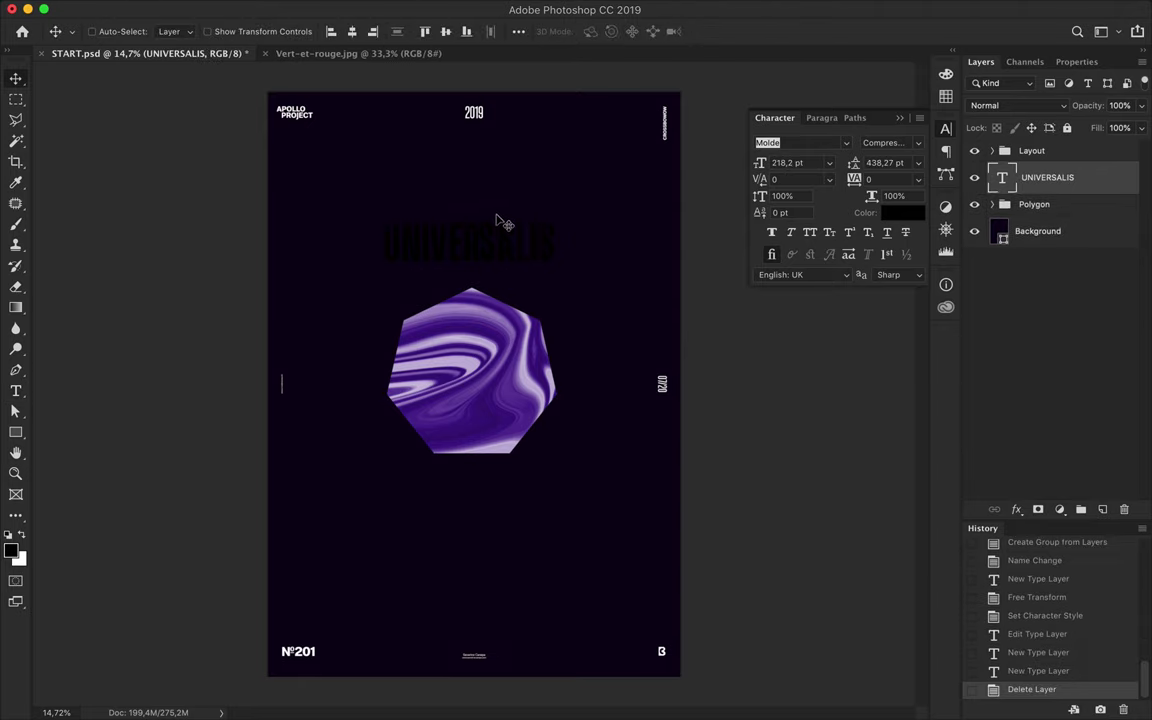
Step: Colour the UNIVERSALIS title dark purple
key(t)
click(651, 31)
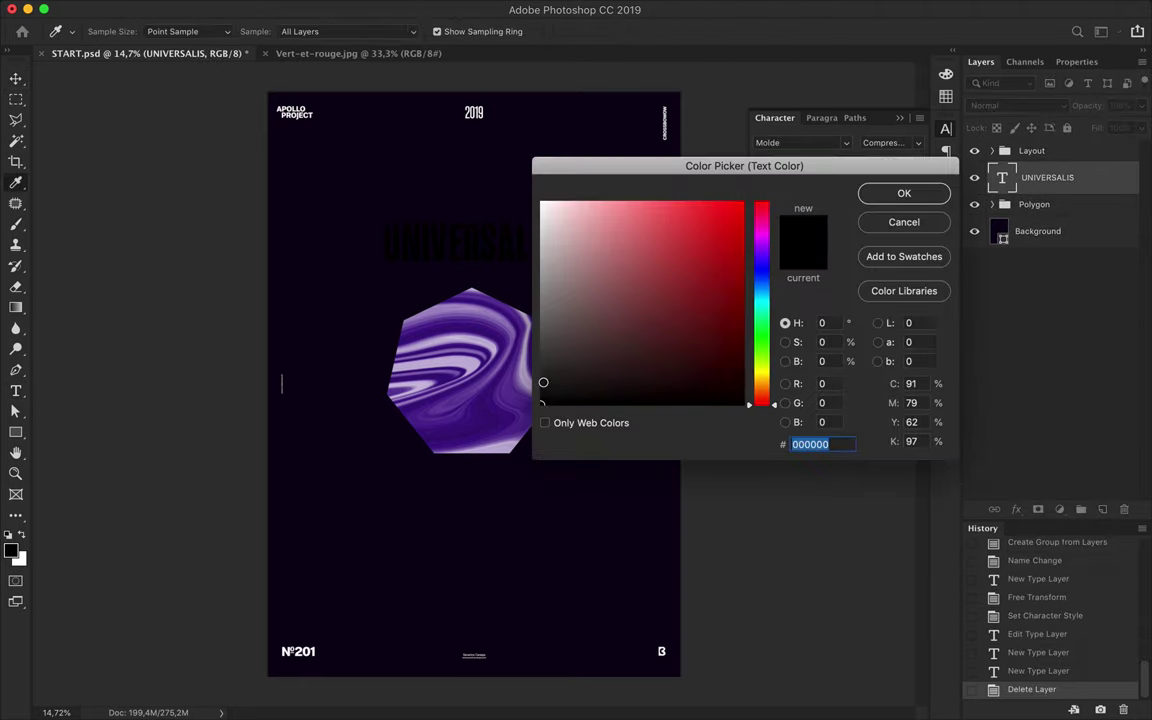
click(789, 82)
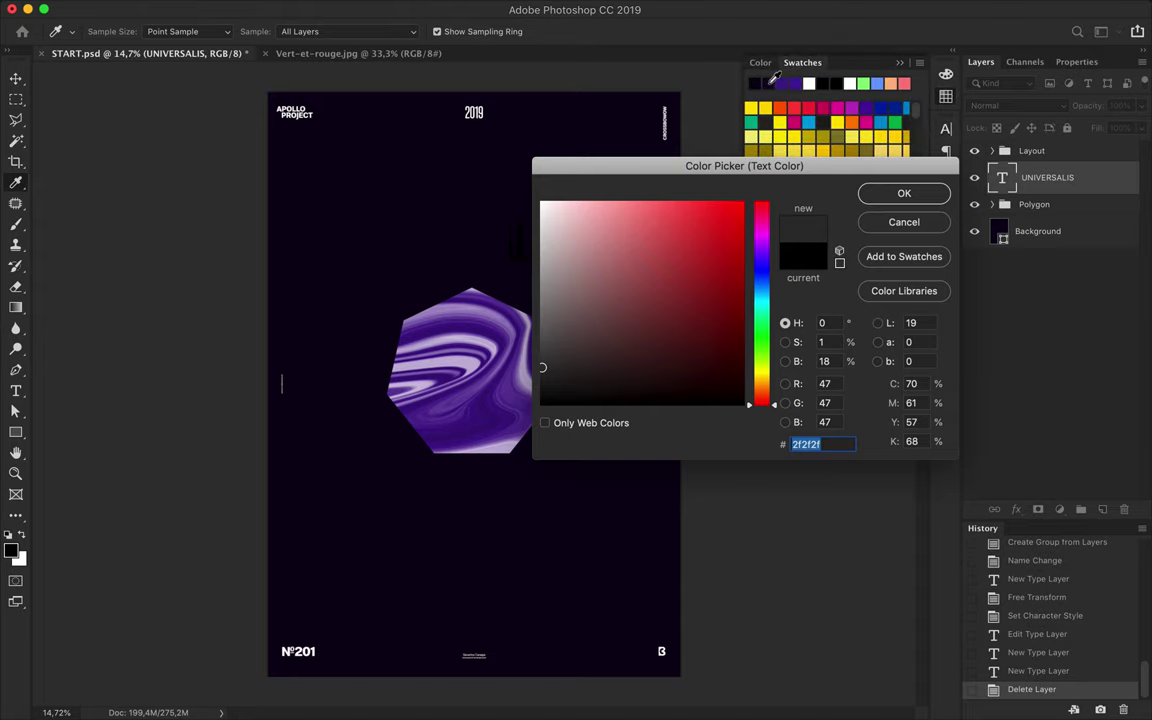
click(770, 83)
drag(709, 385, 707, 359)
key(Return)
Step: Stretch the UNIVERSALIS title larger across the top of the poster
key(ctrl+t)
drag(468, 211, 468, 172)
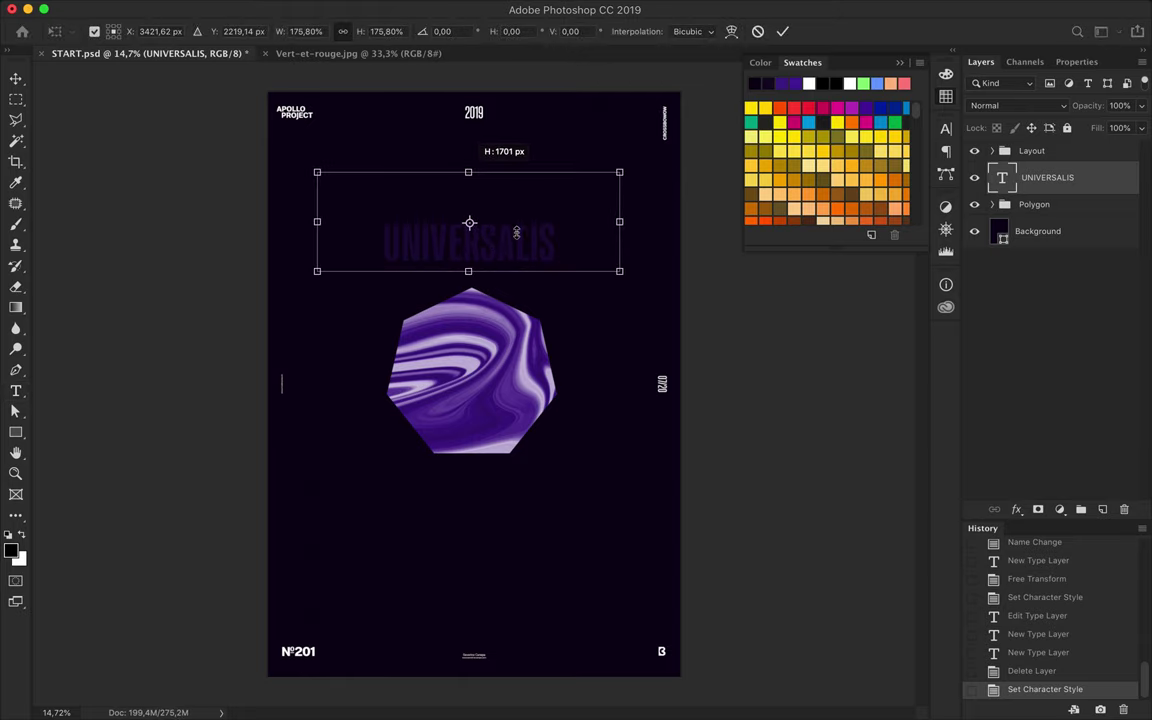
drag(516, 232, 545, 233)
key(Return)
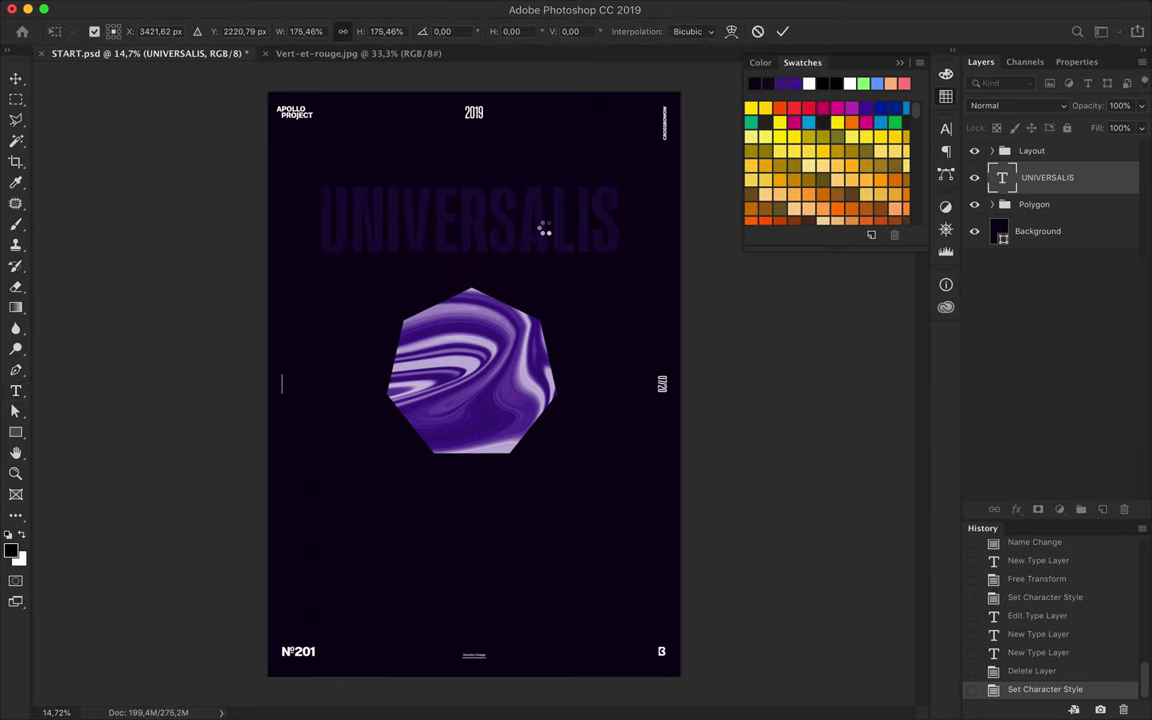
Step: Change the title colour to a darker, muted purple so it reads faint
click(651, 31)
click(559, 374)
key(Return)
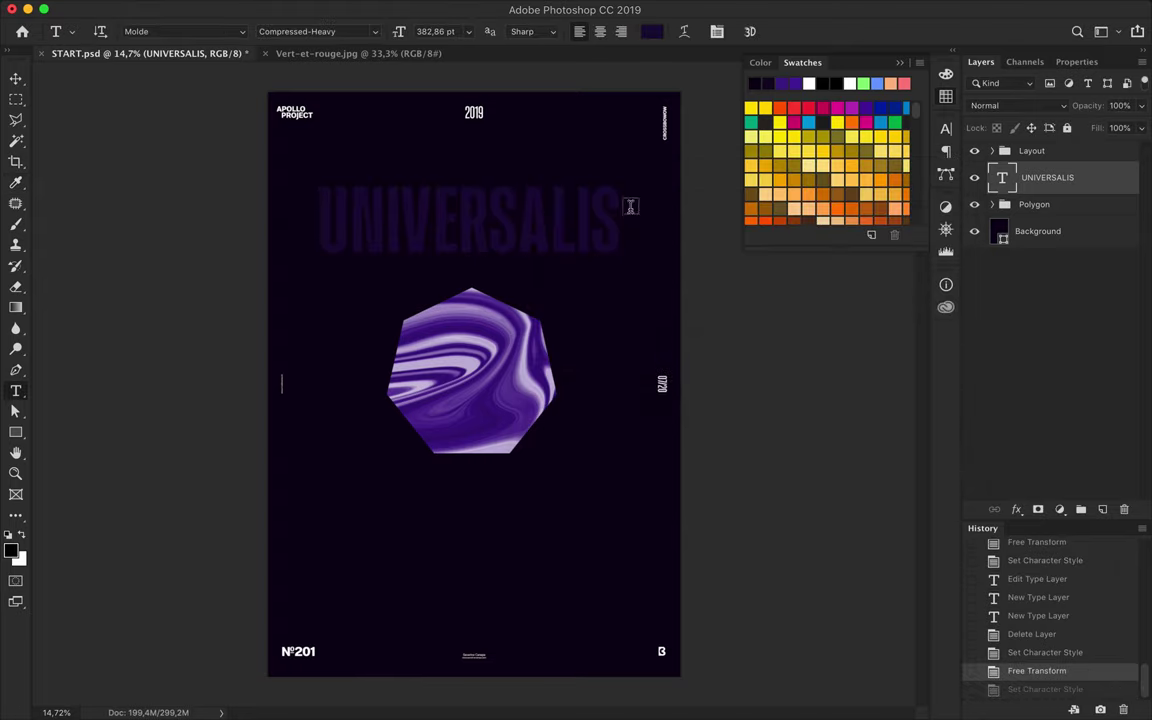
Step: Paste the 'APOLLO' text, scale it up about tenfold and move it up the poster
click(500, 416)
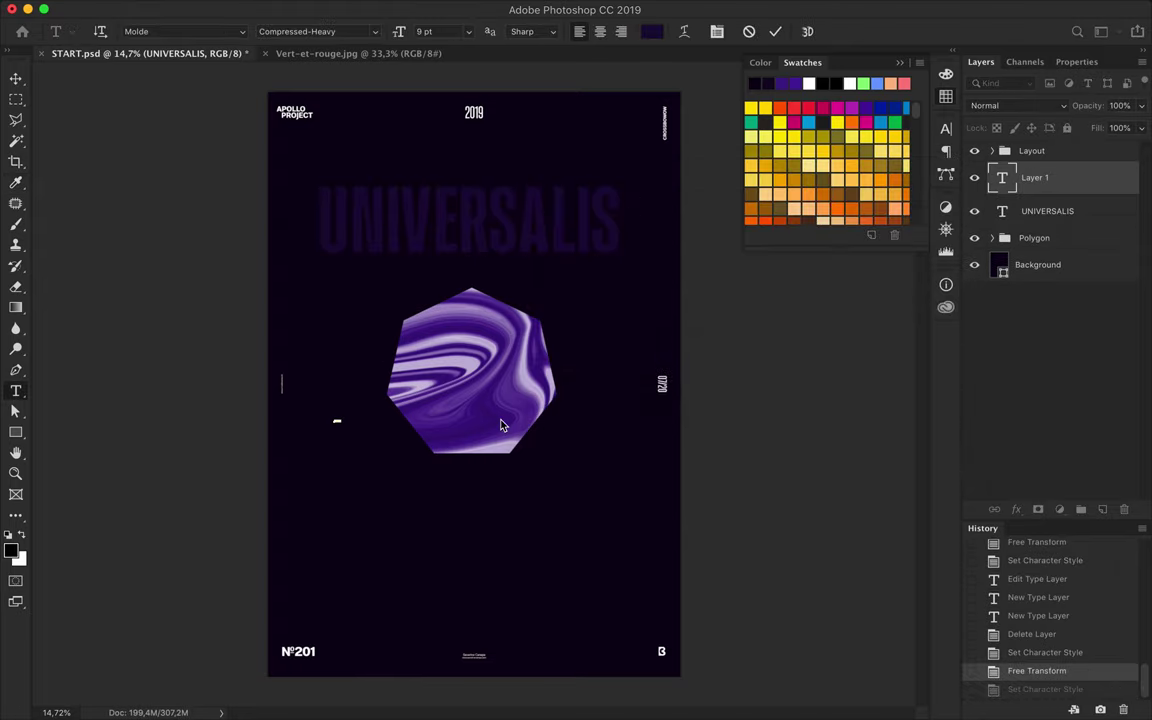
text(APOLLO)
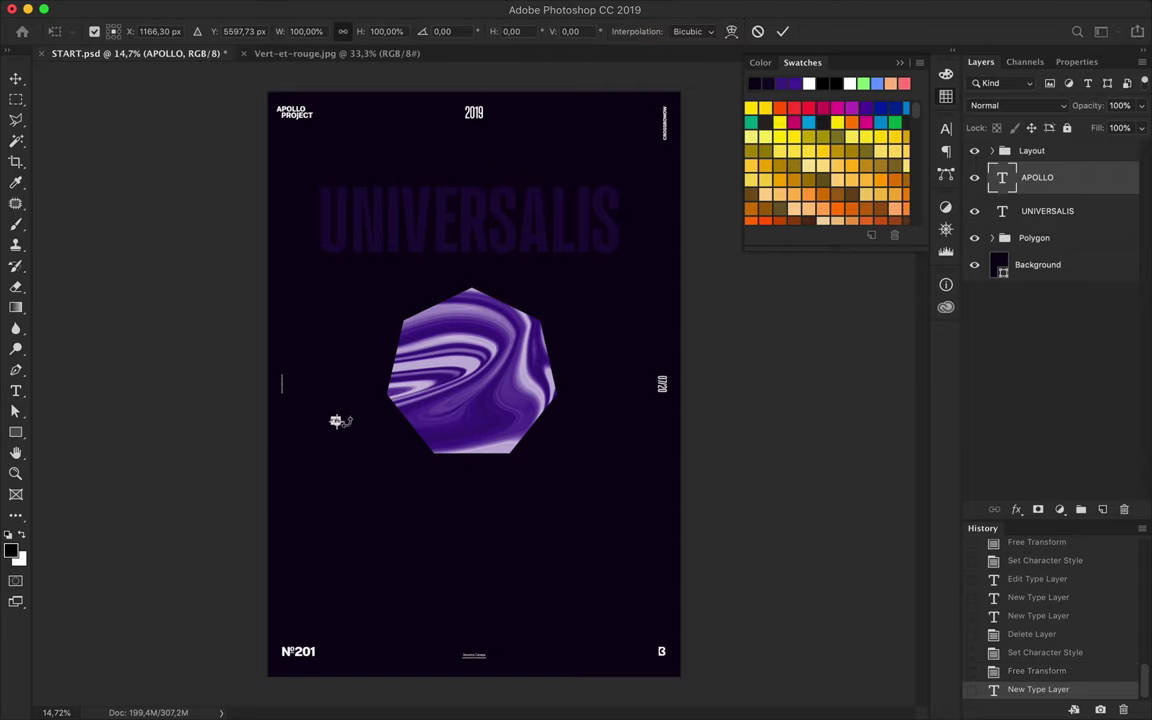
drag(357, 410, 373, 411)
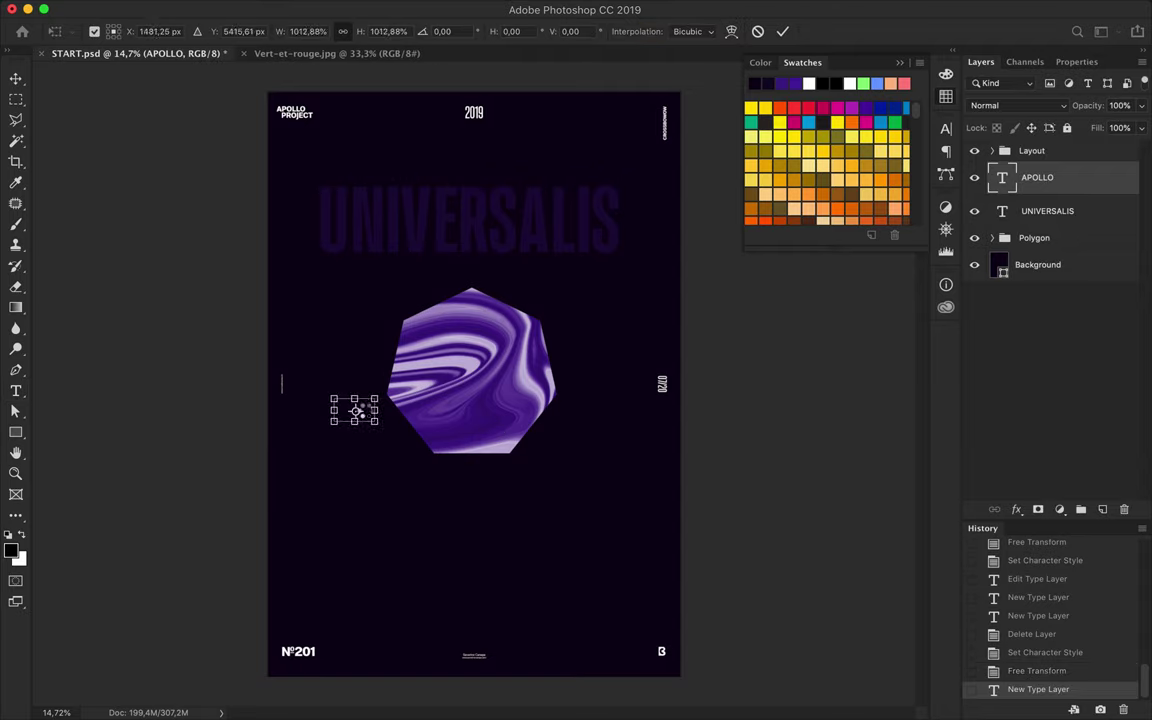
key(Return)
key(v)
drag(365, 406, 454, 176)
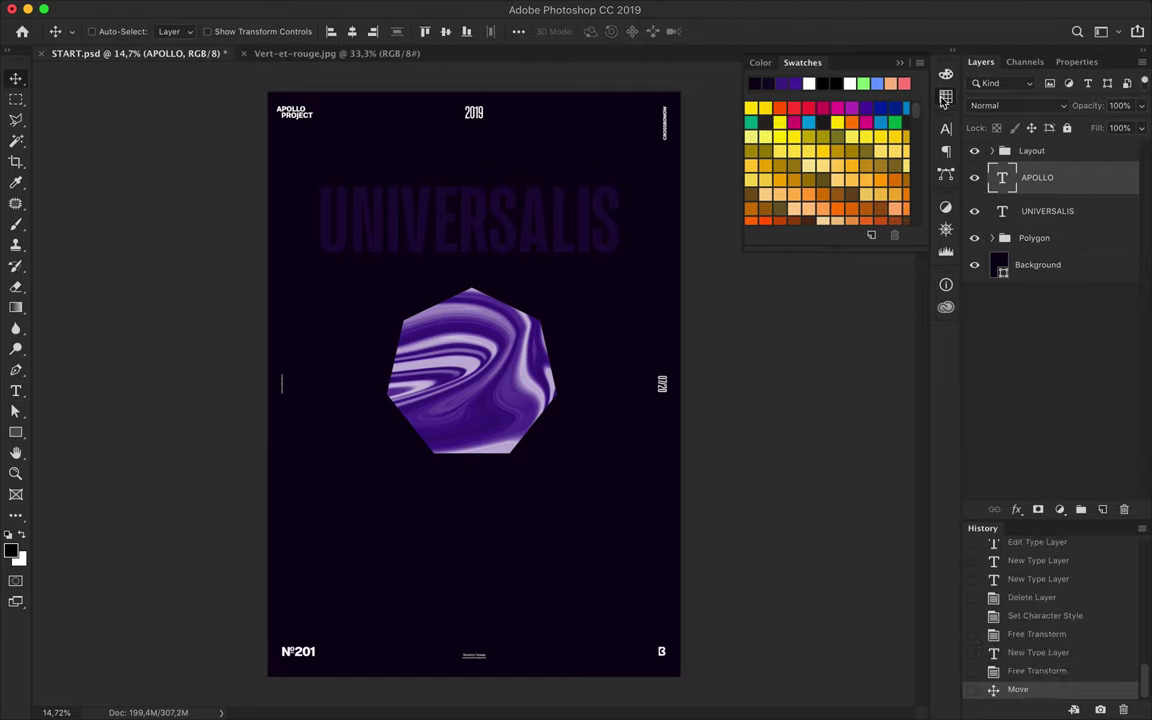
Step: Make the APOLLO text white in the TT Squares Regular font
key(t)
click(592, 31)
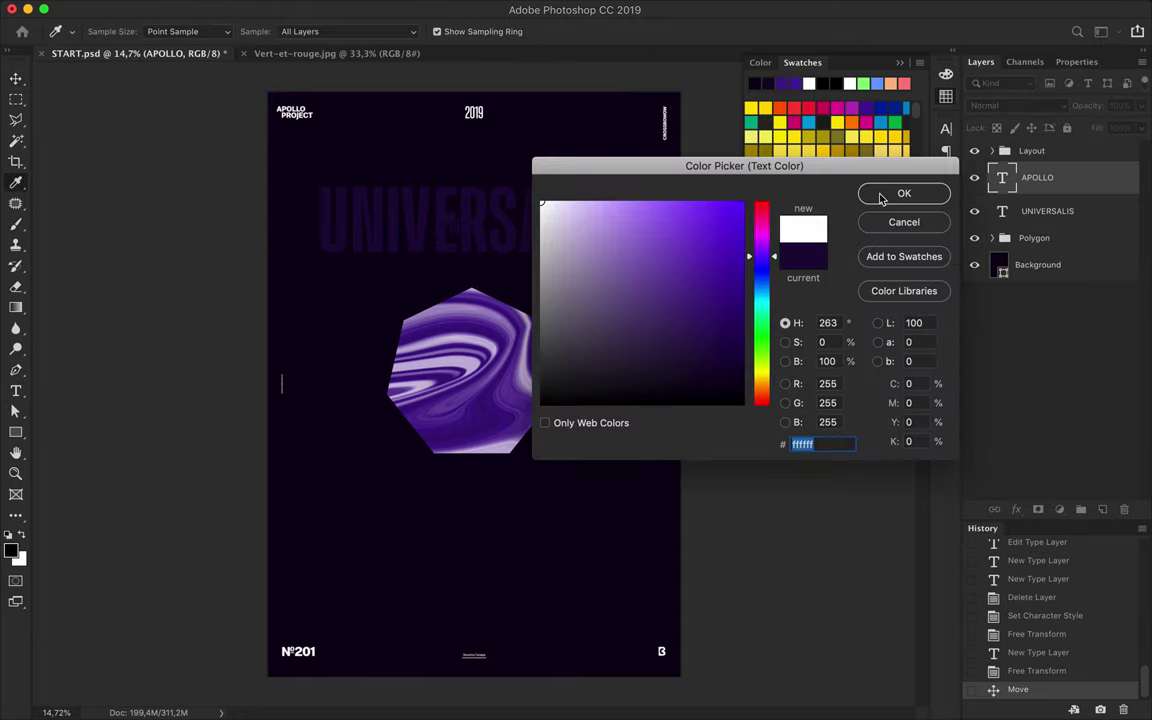
click(880, 196)
click(946, 128)
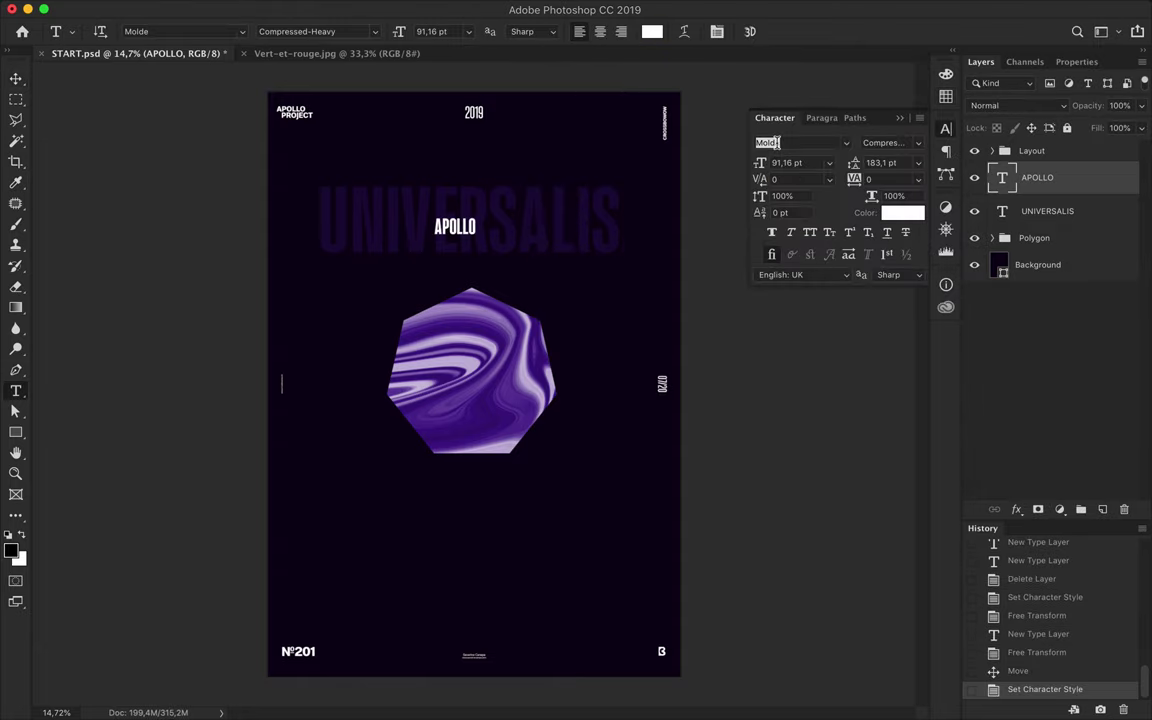
key(r)
text(q)
text(e)
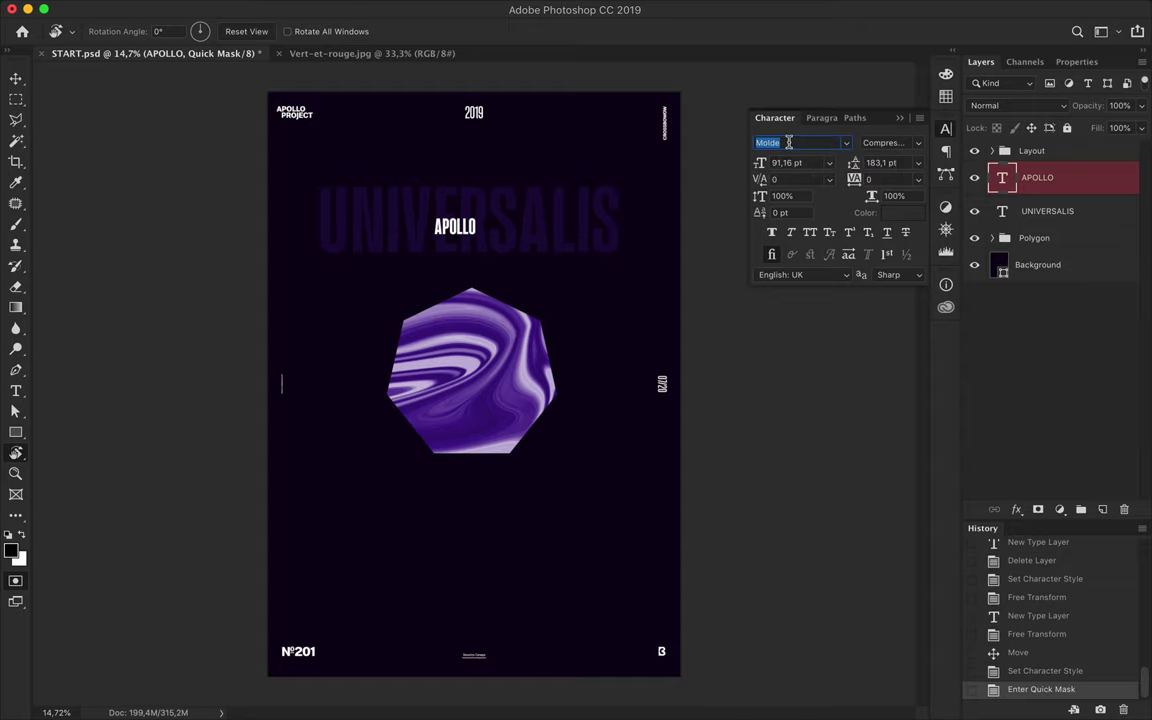
text(tt)
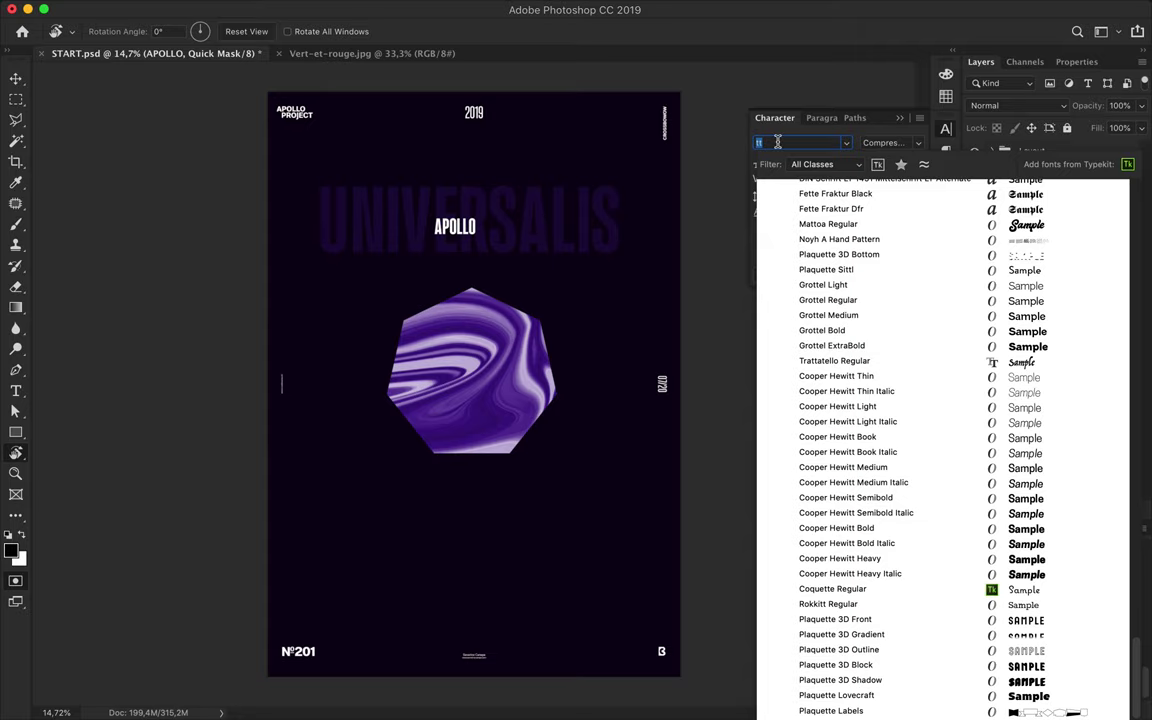
key(BackSpace)
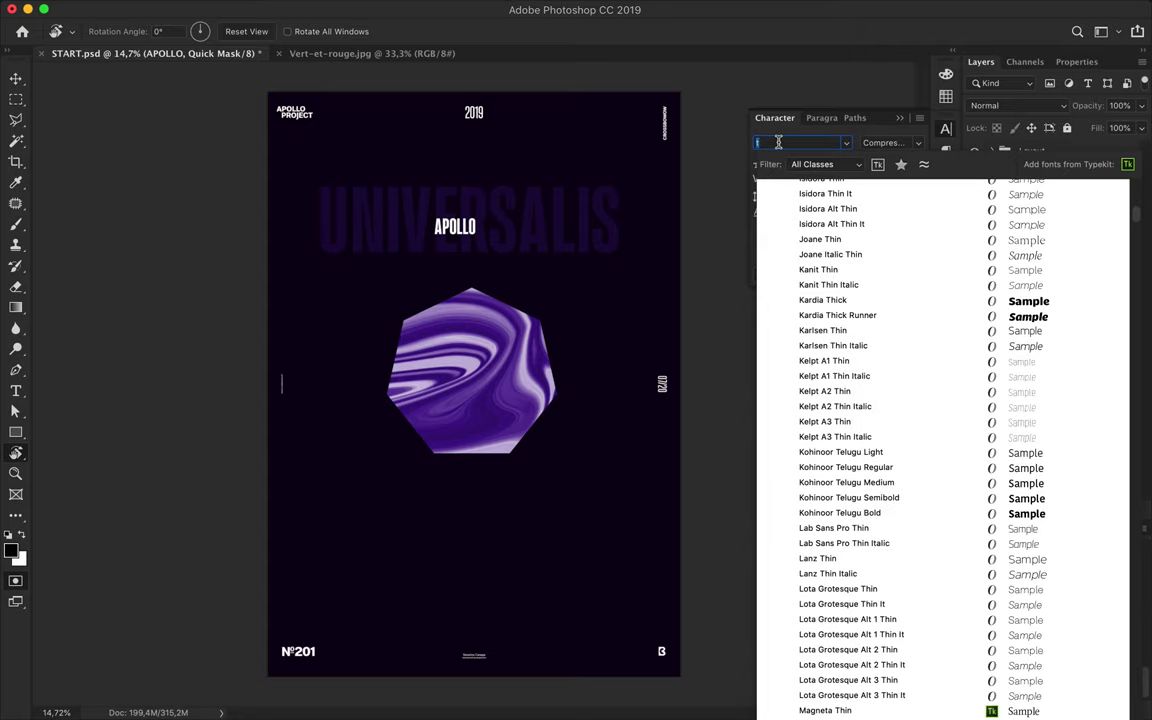
text(t s)
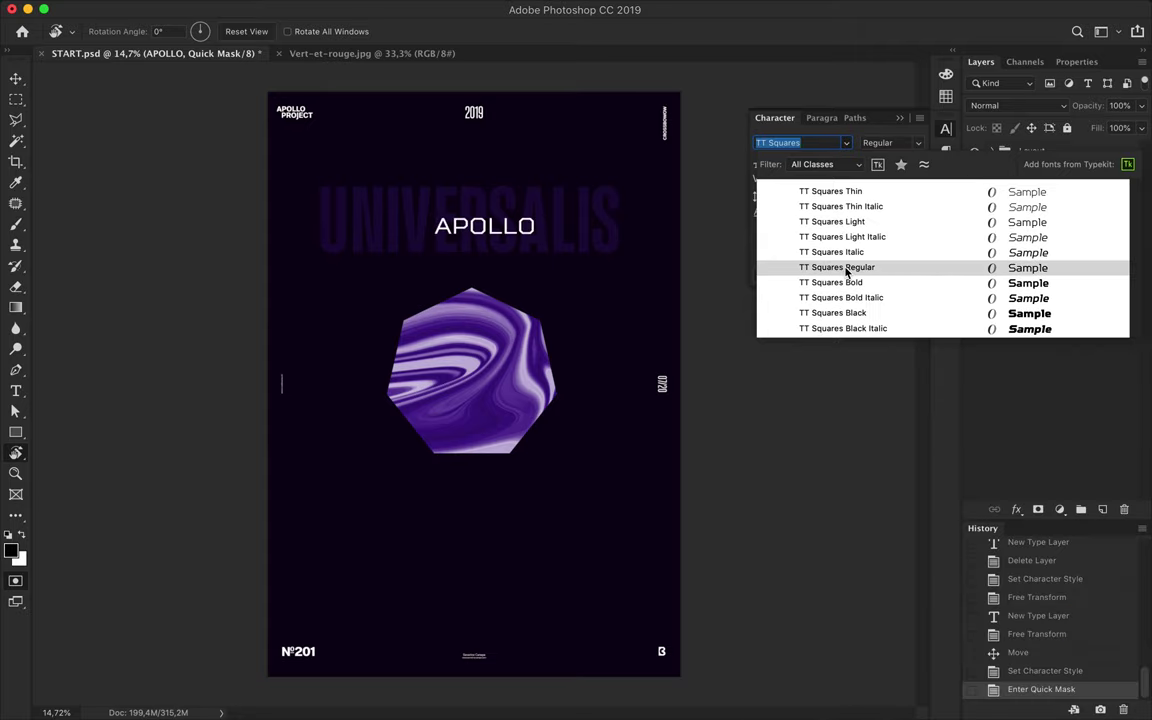
click(846, 268)
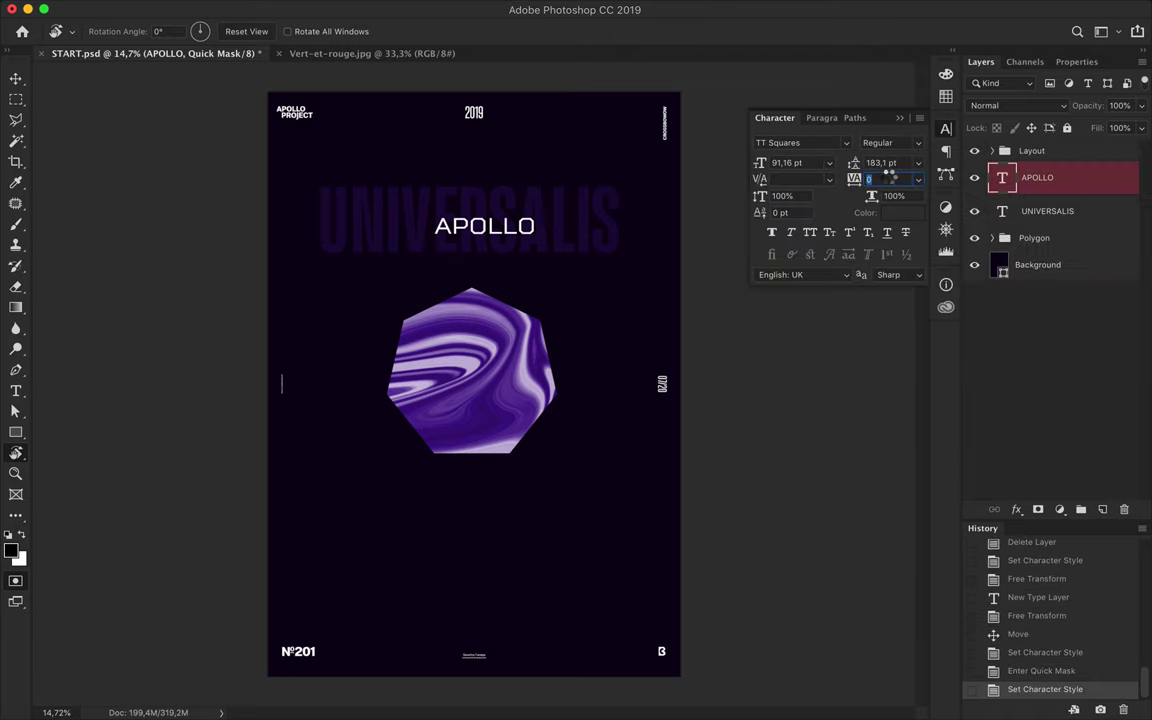
Step: Give APOLLO 800 tracking and a 546,96 pt font size
text(800)
key(Return)
double_click(790, 163)
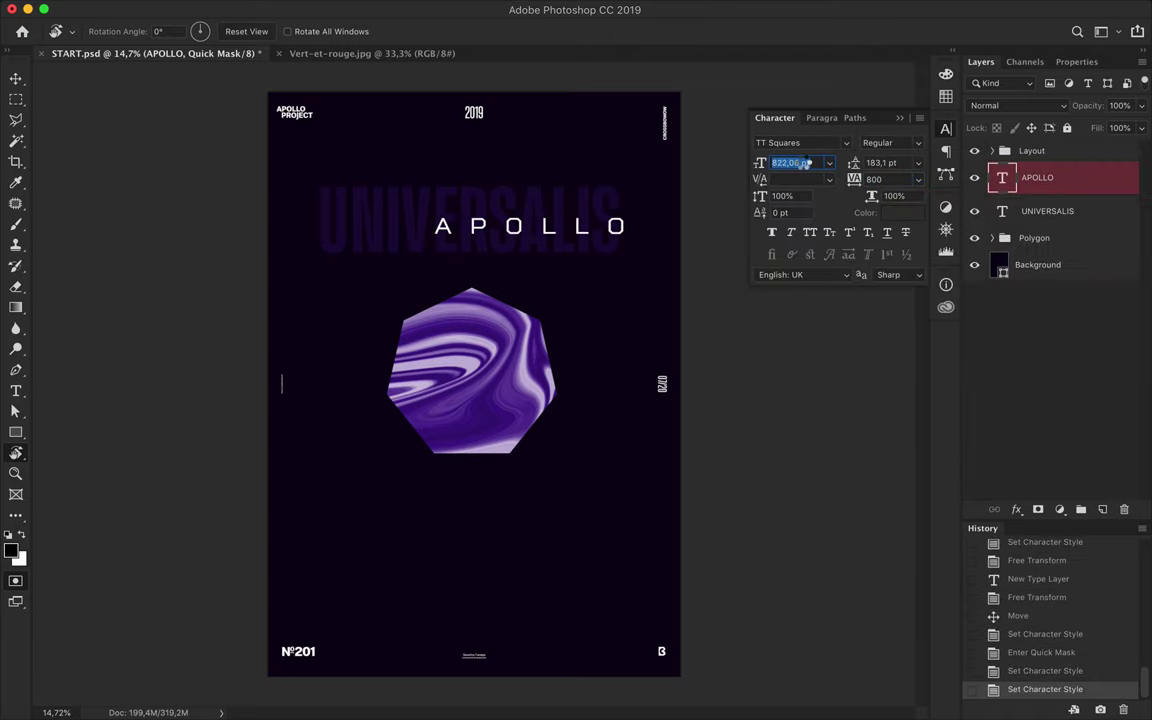
key(shift+Down)
click(82, 8)
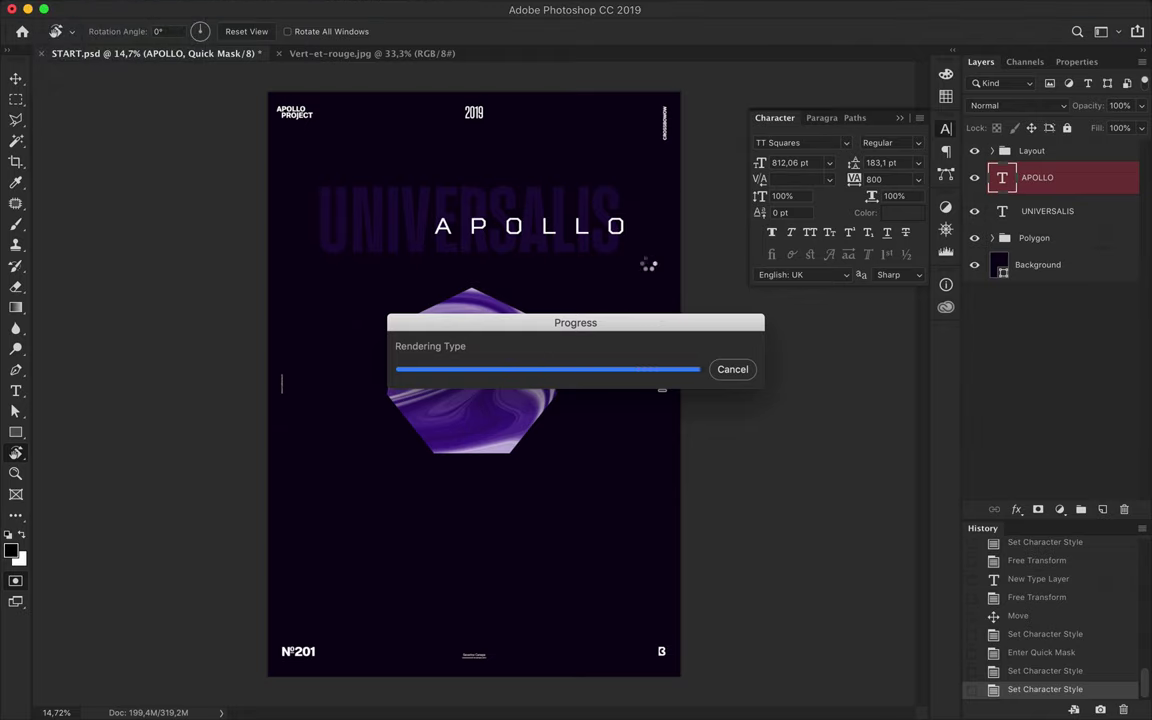
text(546,96)
key(Return)
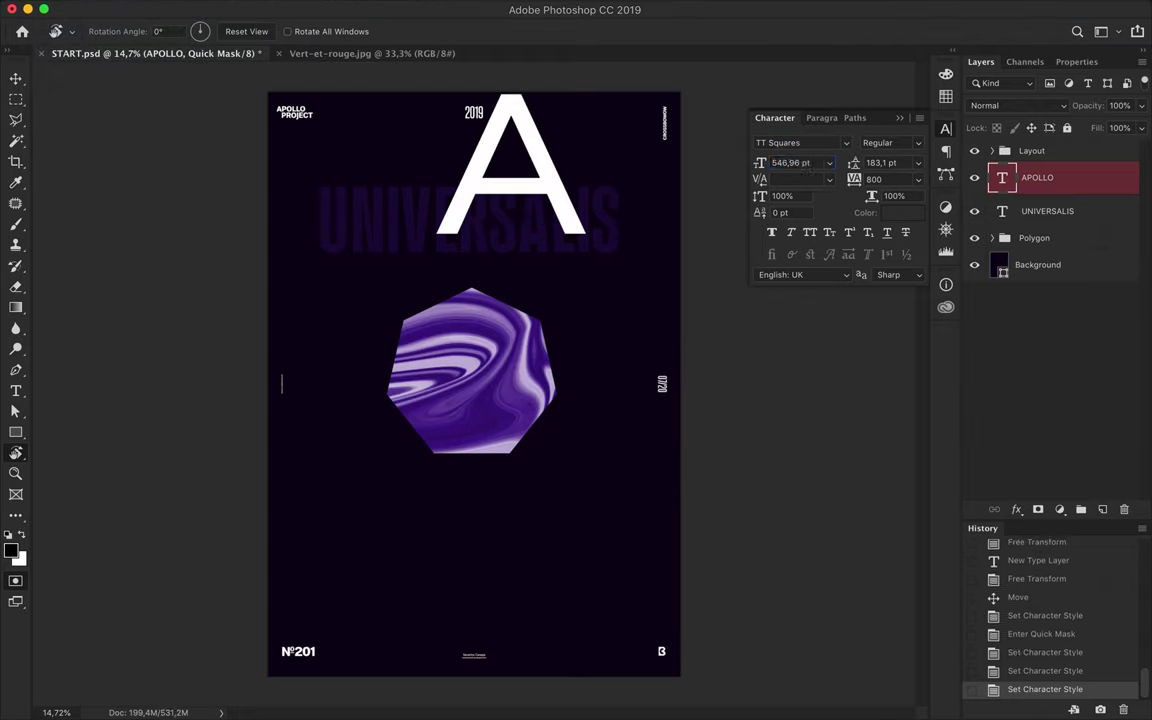
click(82, 8)
mouse_move(84, 58)
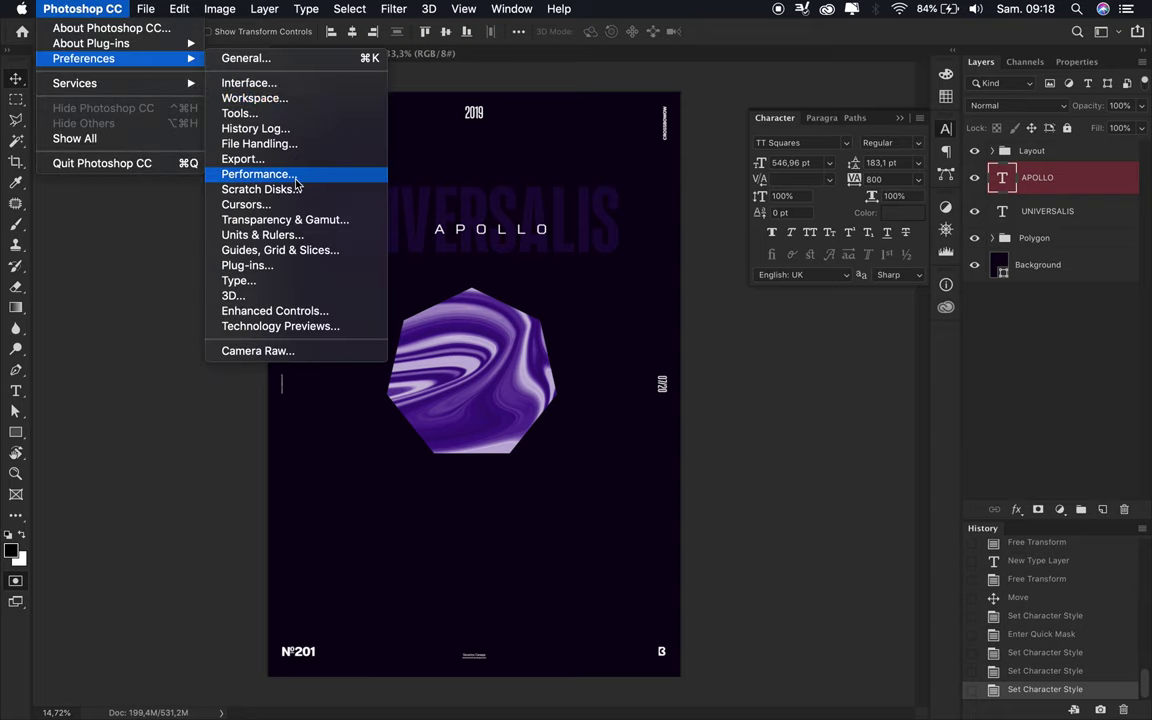
Step: Check the Performance and advanced graphics processor preferences, closing without changes
click(295, 178)
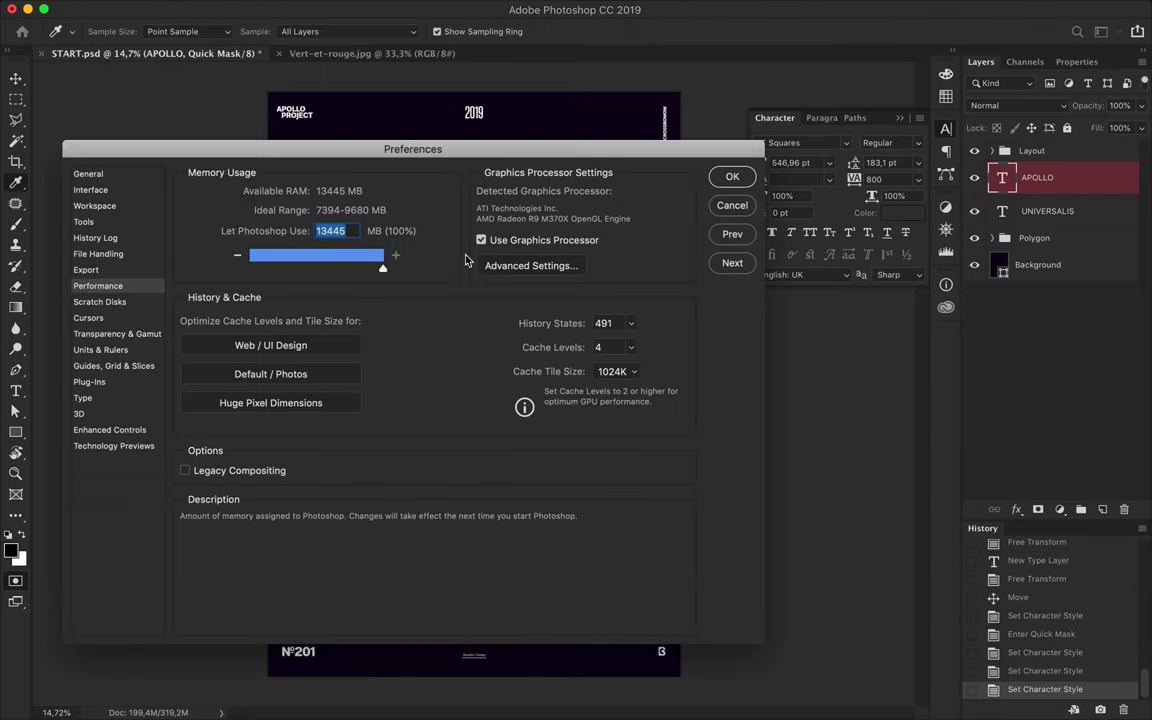
click(530, 265)
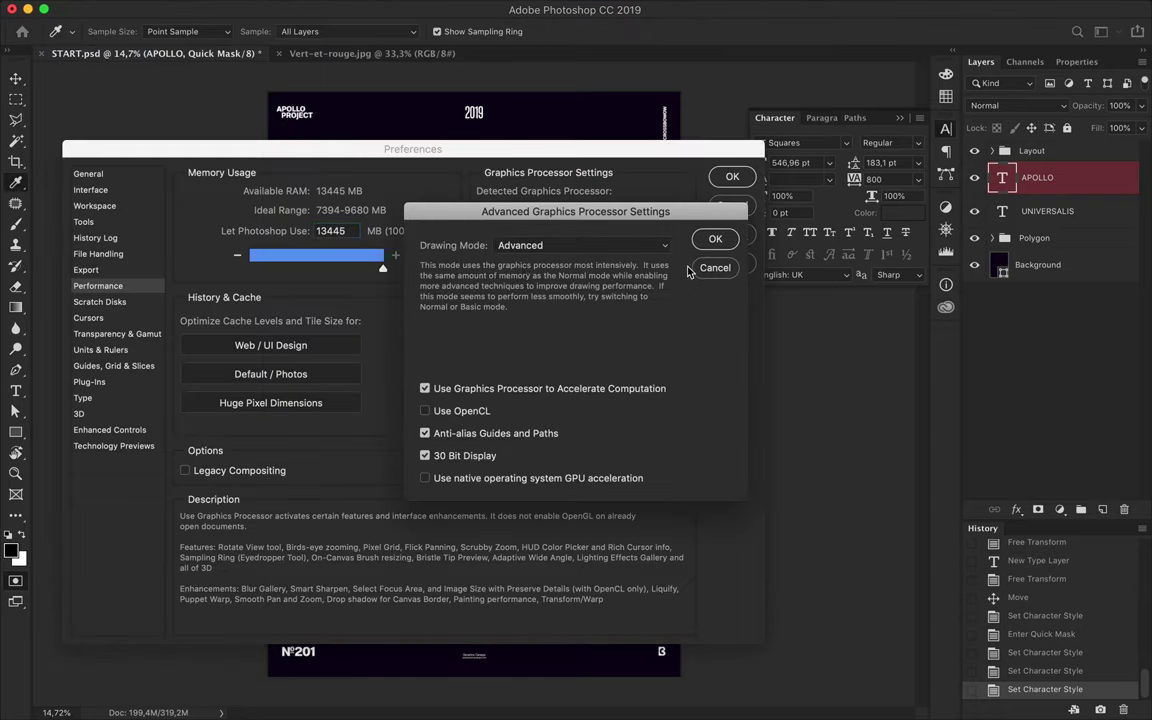
click(715, 268)
click(730, 205)
Step: Centre APOLLO on UNIVERSALIS with horizontal and vertical centre alignment
key(v)
drag(470, 190, 478, 237)
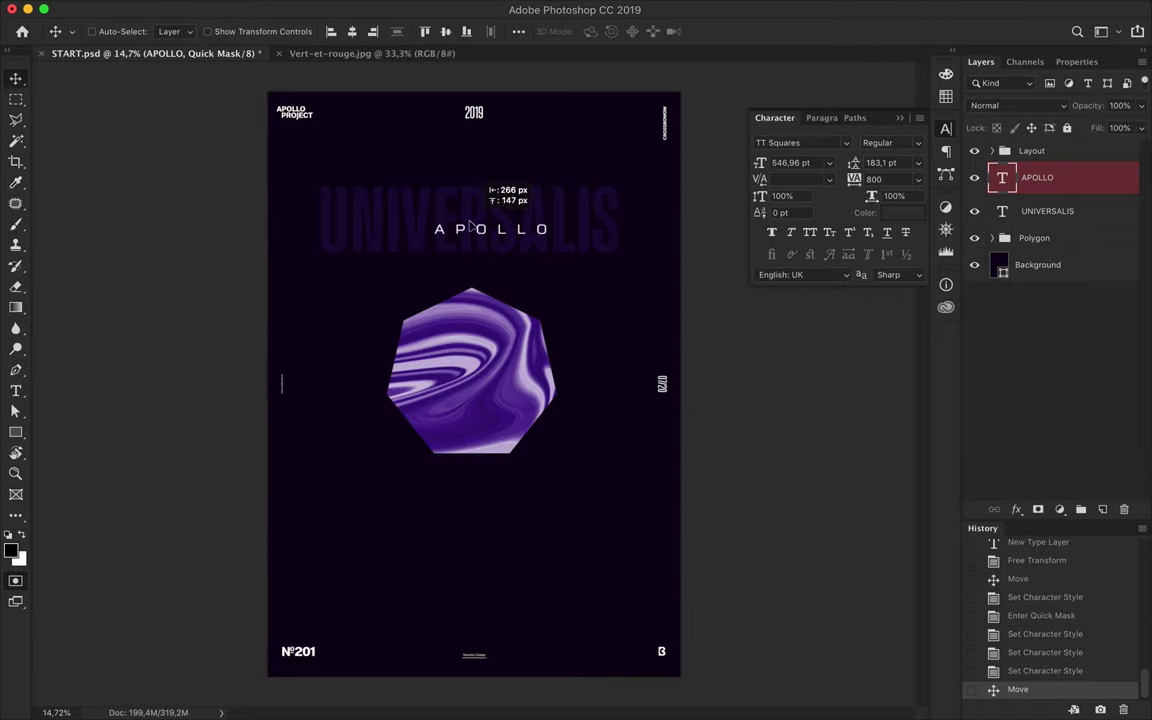
shift+click(330, 215)
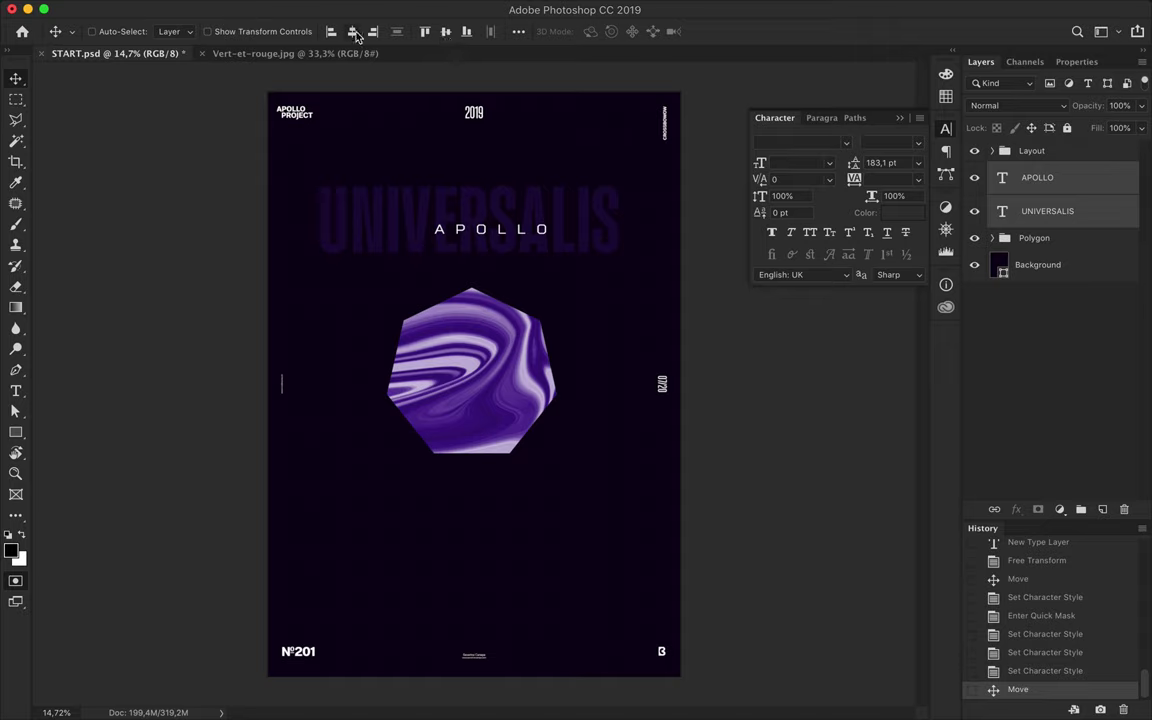
click(519, 31)
click(553, 175)
click(352, 31)
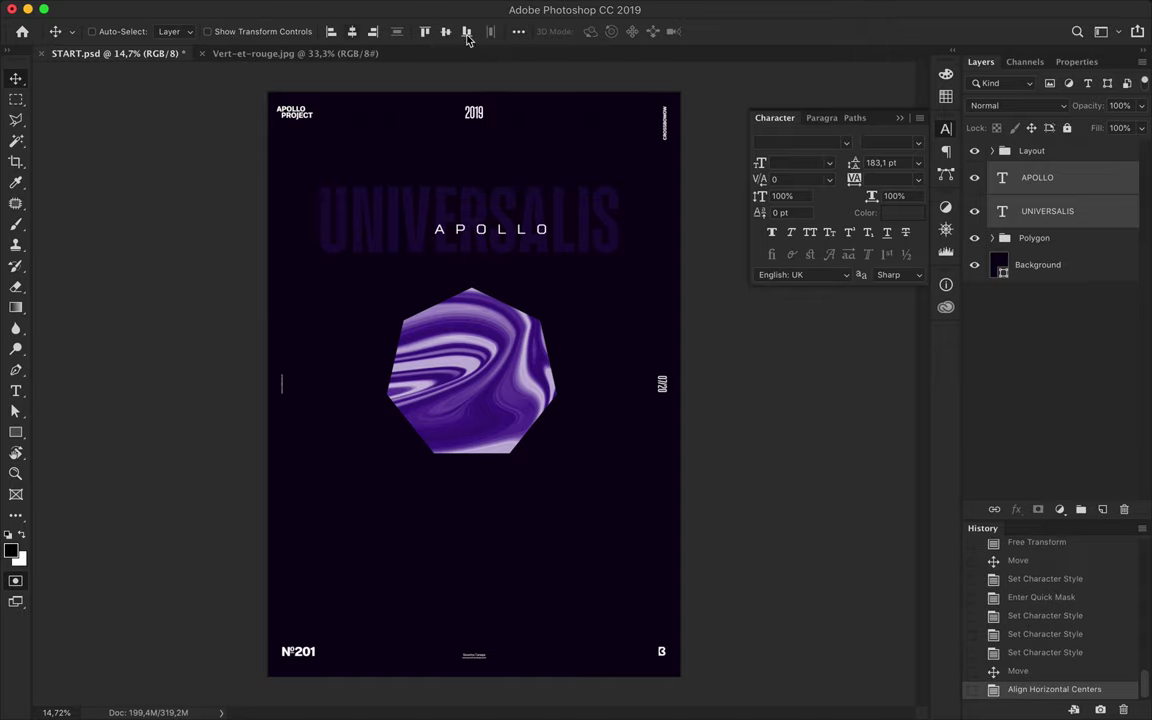
click(446, 31)
Step: Select the letter A in APOLLO and bring up the colour swatches
key(t)
drag(410, 219, 432, 219)
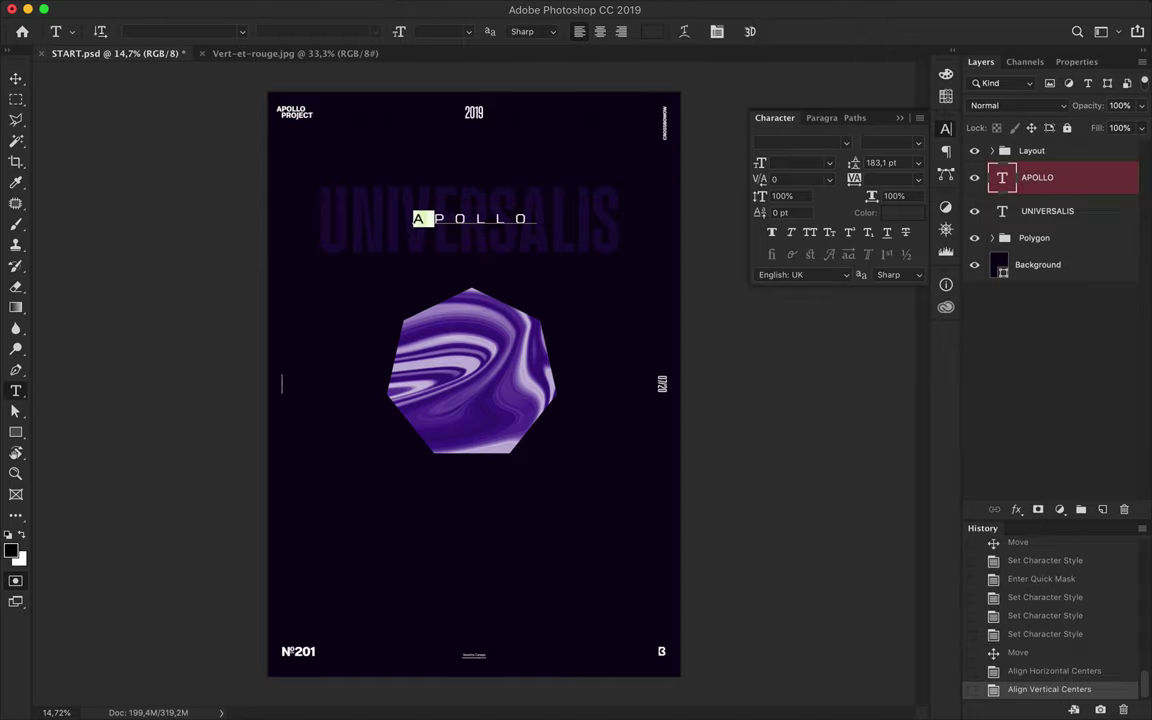
click(946, 97)
Step: Recolour the letter A dark purple and dismiss the no-layer alert
click(792, 80)
click(16, 79)
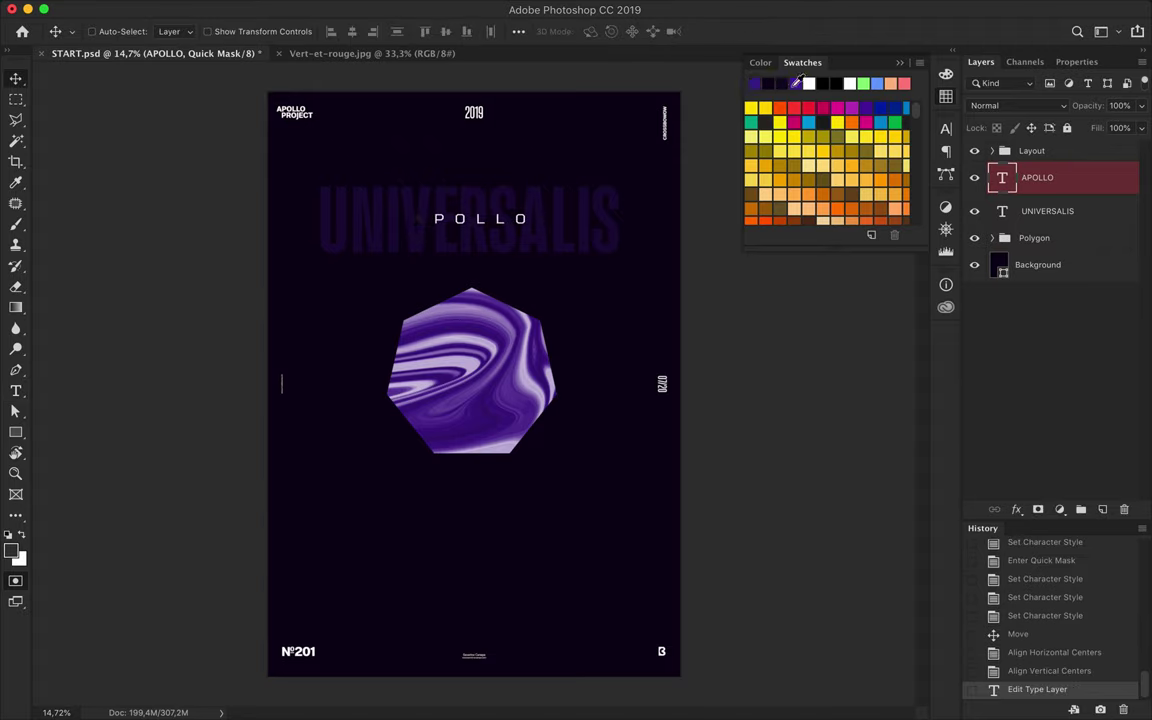
key(q)
click(426, 225)
key(Return)
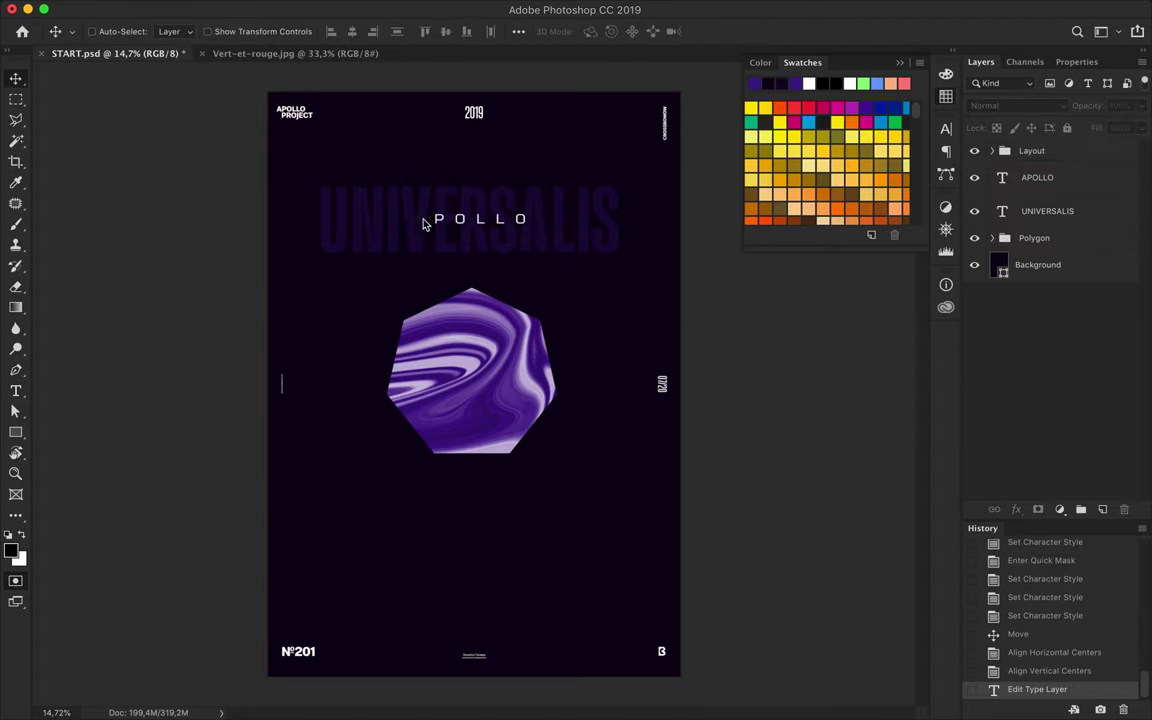
Step: Undo the APOLLO text edits to restore the complete original title
double_click(1002, 177)
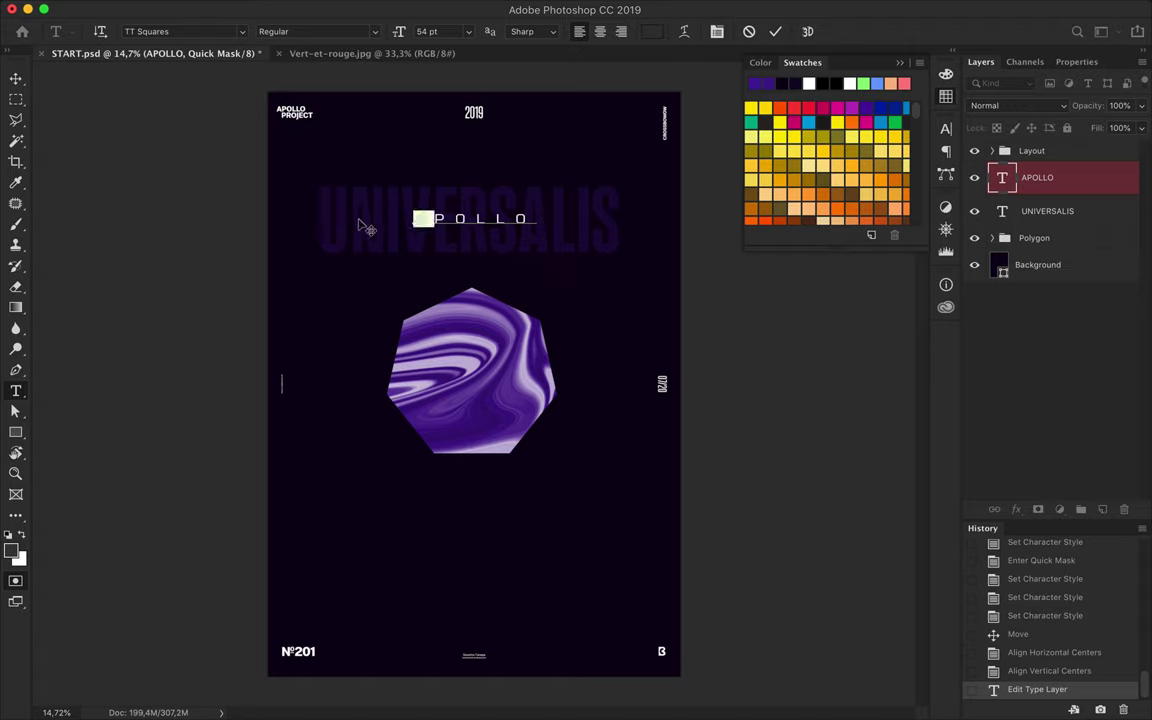
click(16, 79)
click(424, 222)
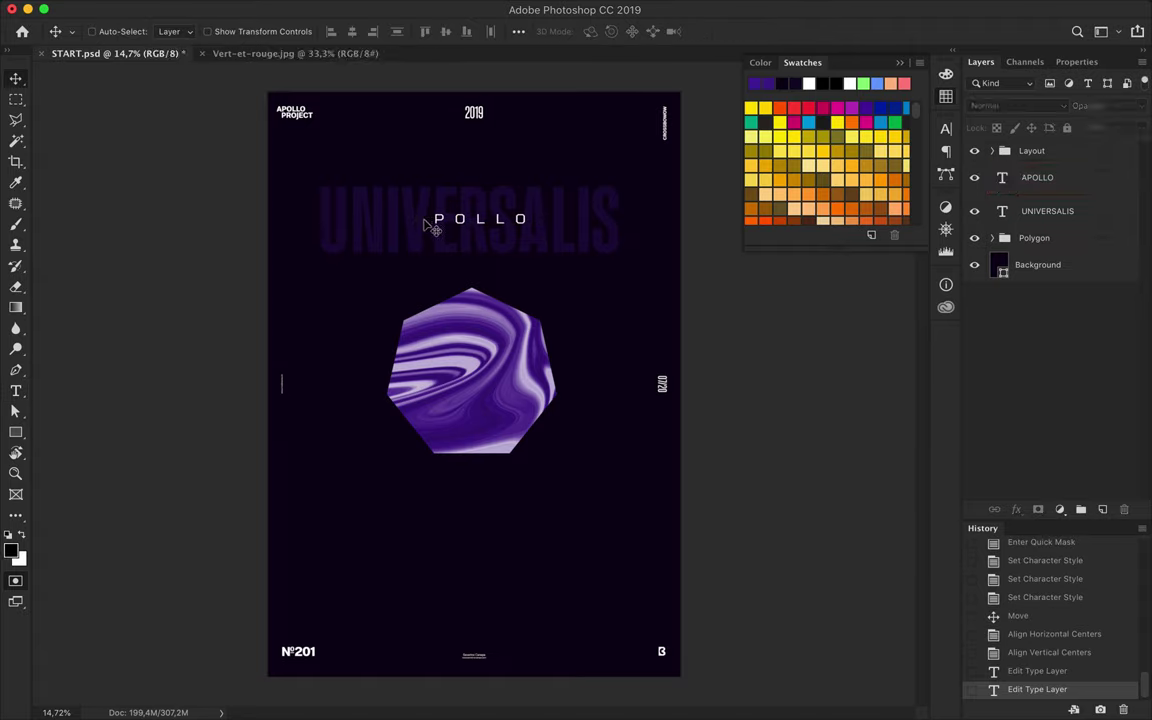
key(Return)
key(ctrl+z)
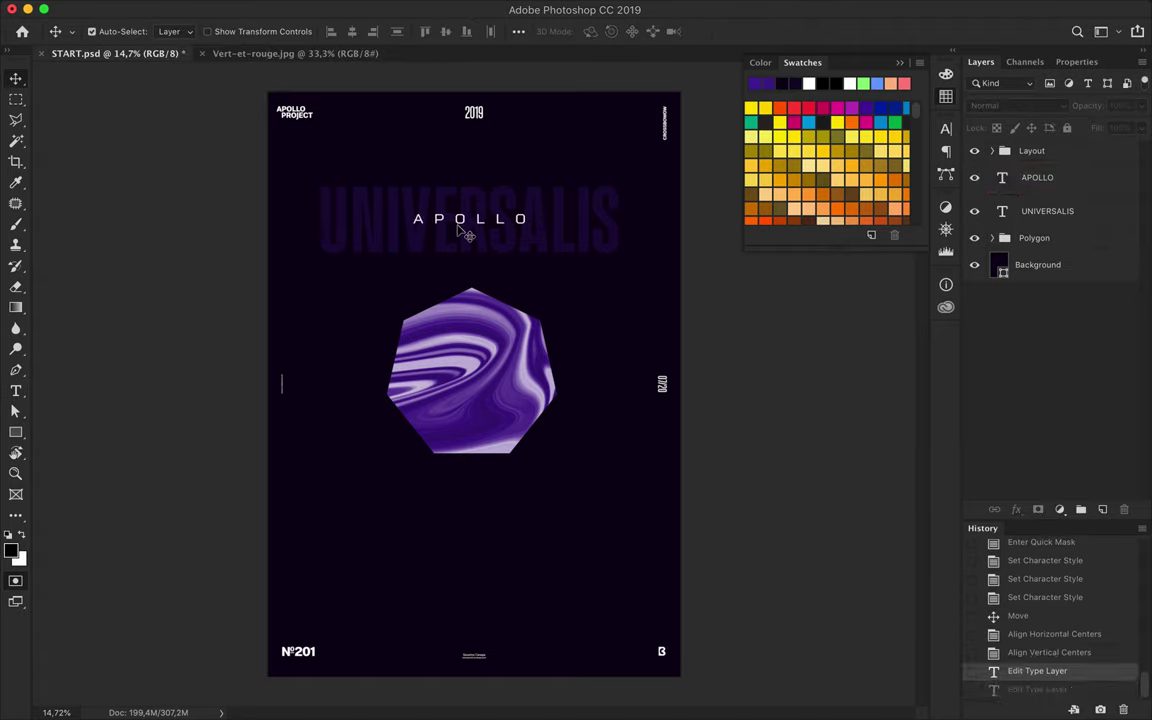
key(ctrl+z)
Step: Save the poster as START.psd and centre the polygon horizontally and vertically
click(946, 131)
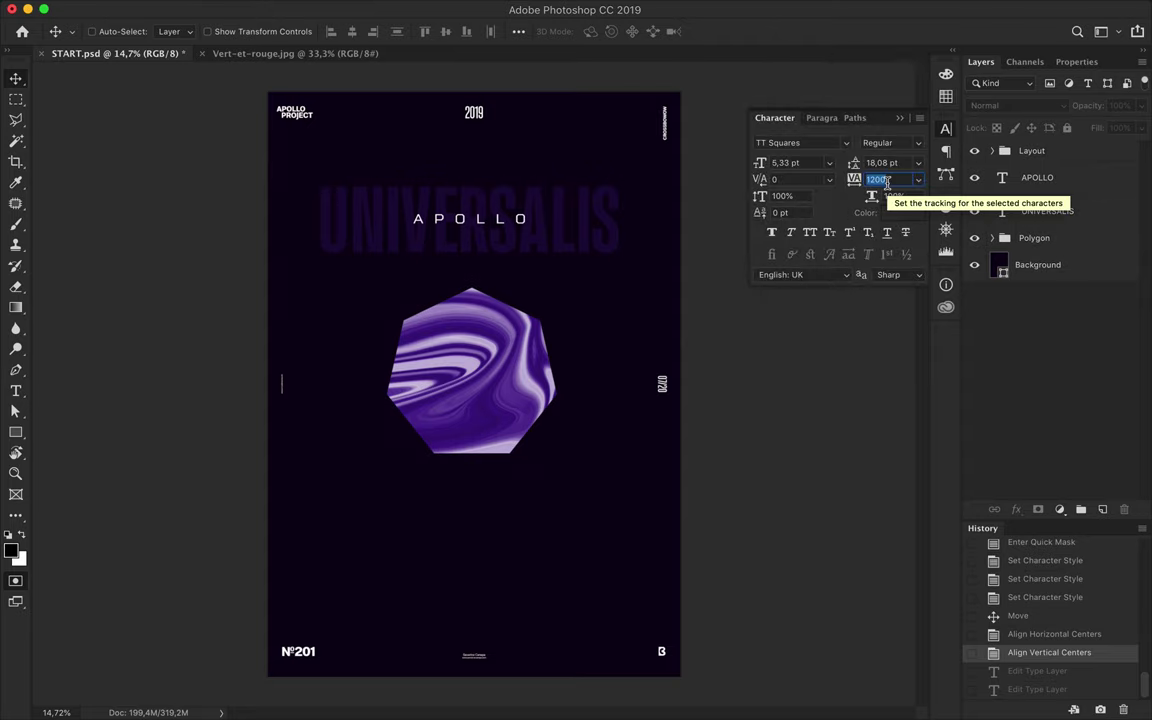
click(1040, 178)
key(ctrl+s)
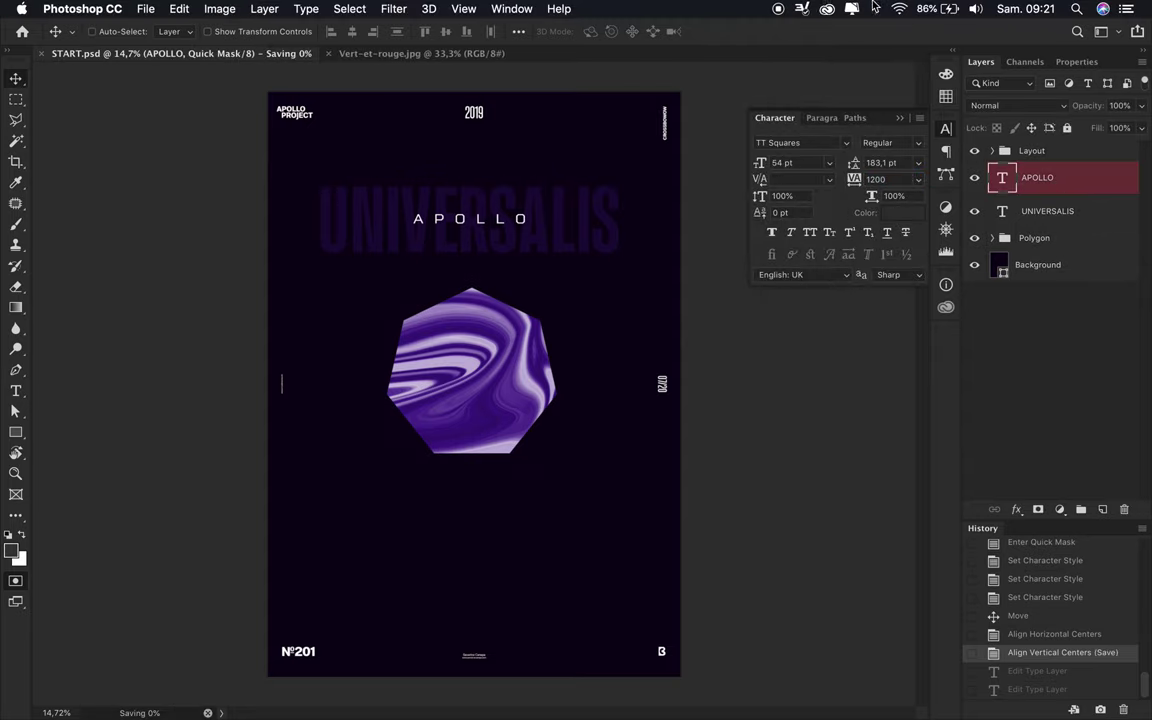
click(352, 31)
click(446, 31)
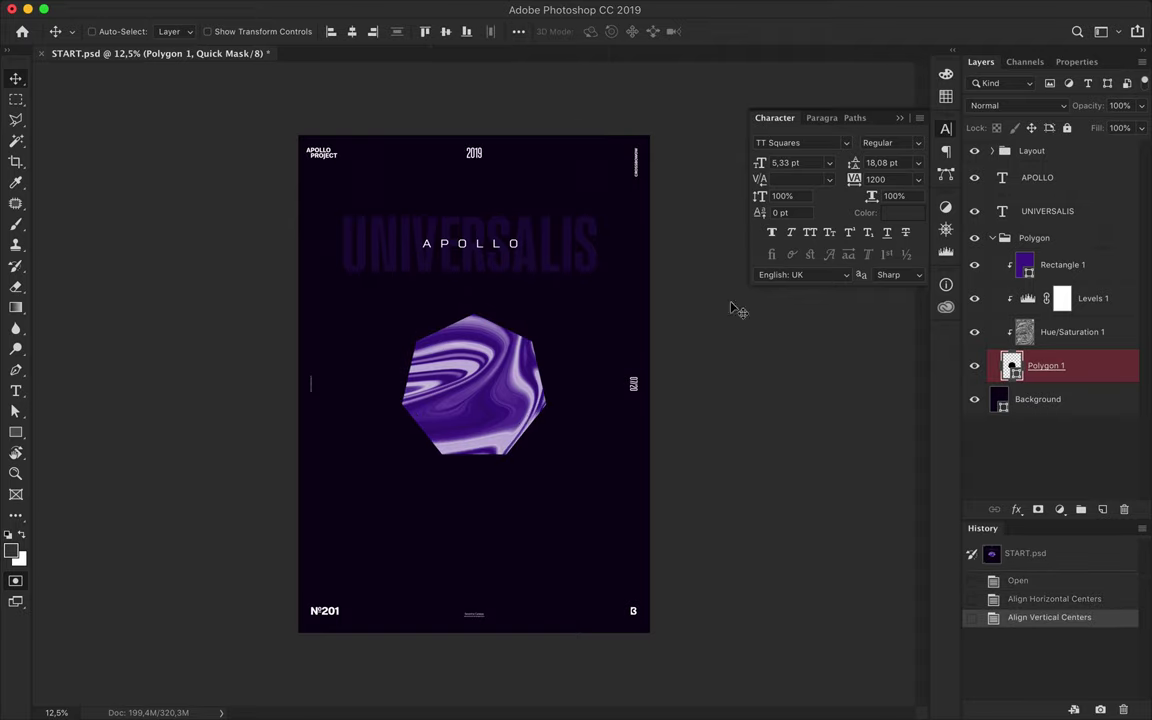
Step: Add an S-shaped Curves adjustment above Levels 1, darkening shadows and brightening highlights
click(1062, 265)
click(1092, 298)
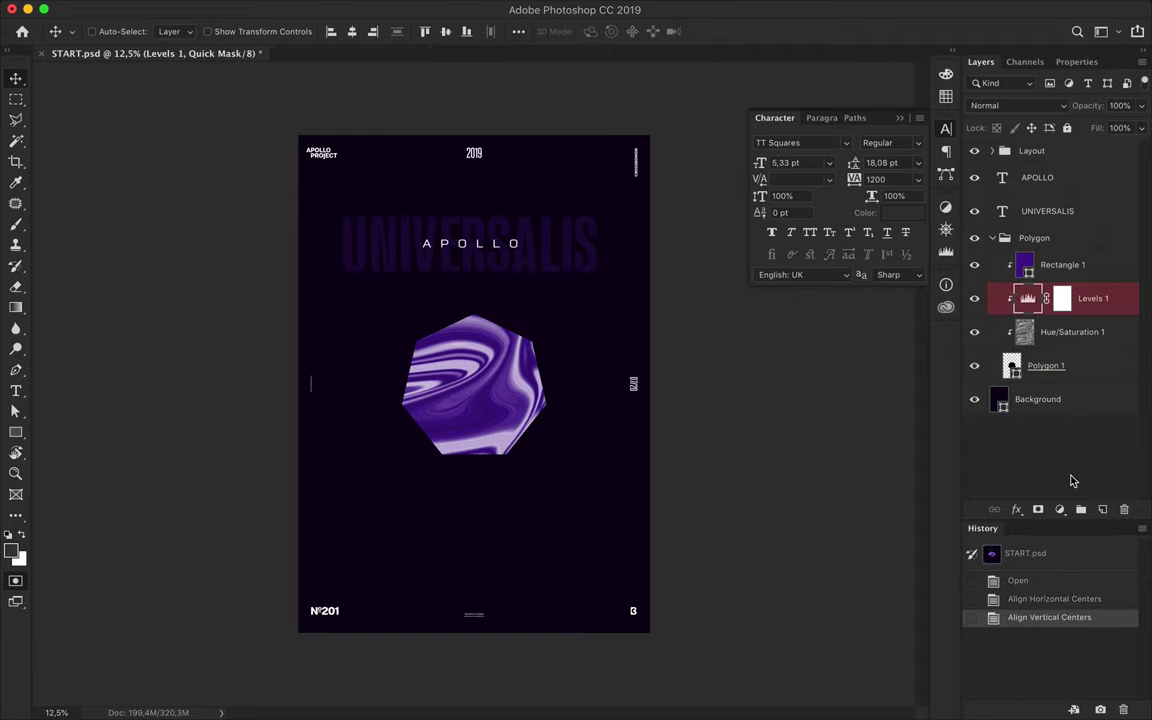
click(1060, 509)
click(1050, 604)
drag(1035, 240, 1026, 256)
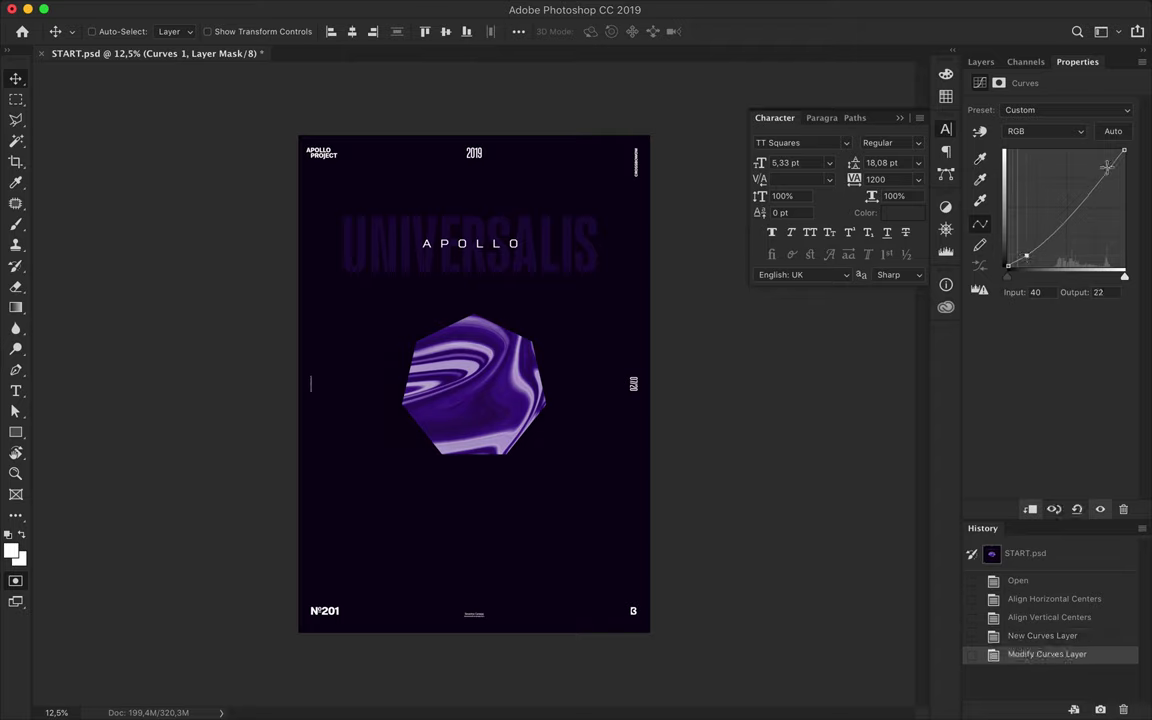
drag(1090, 185, 1105, 165)
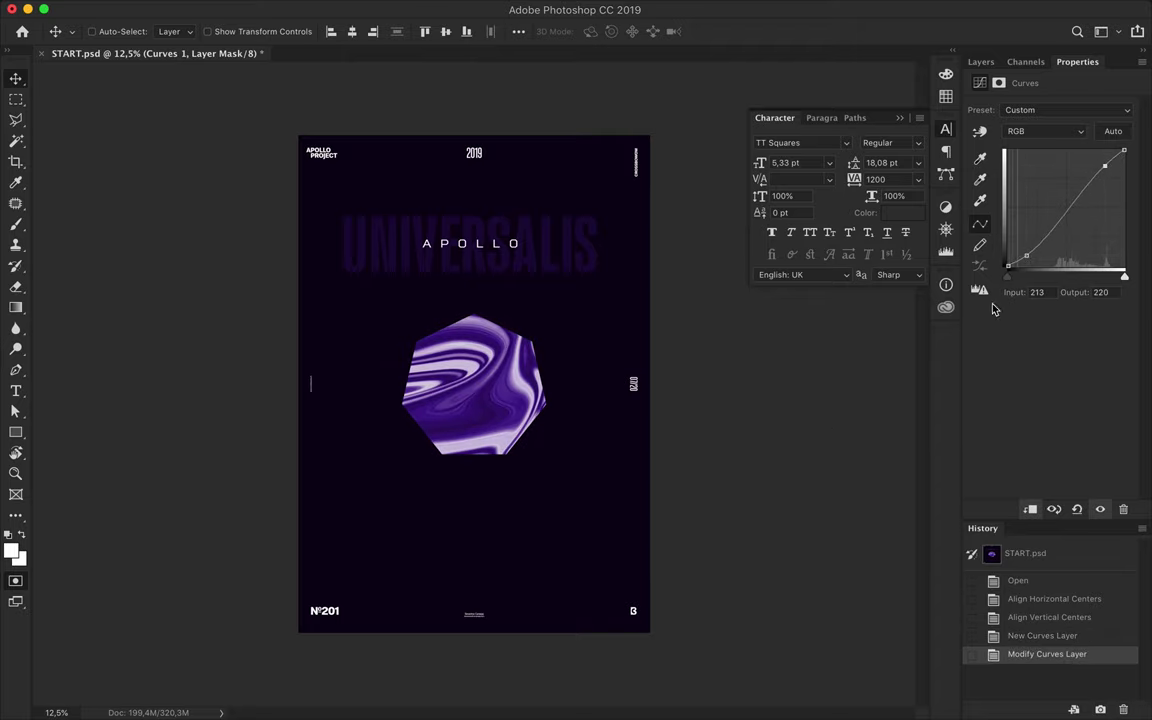
key(F7)
Step: Select both the APOLLO and UNIVERSALIS title layers together
click(1045, 211)
click(1040, 177)
click(1050, 211)
click(1078, 177)
shift+click(1075, 211)
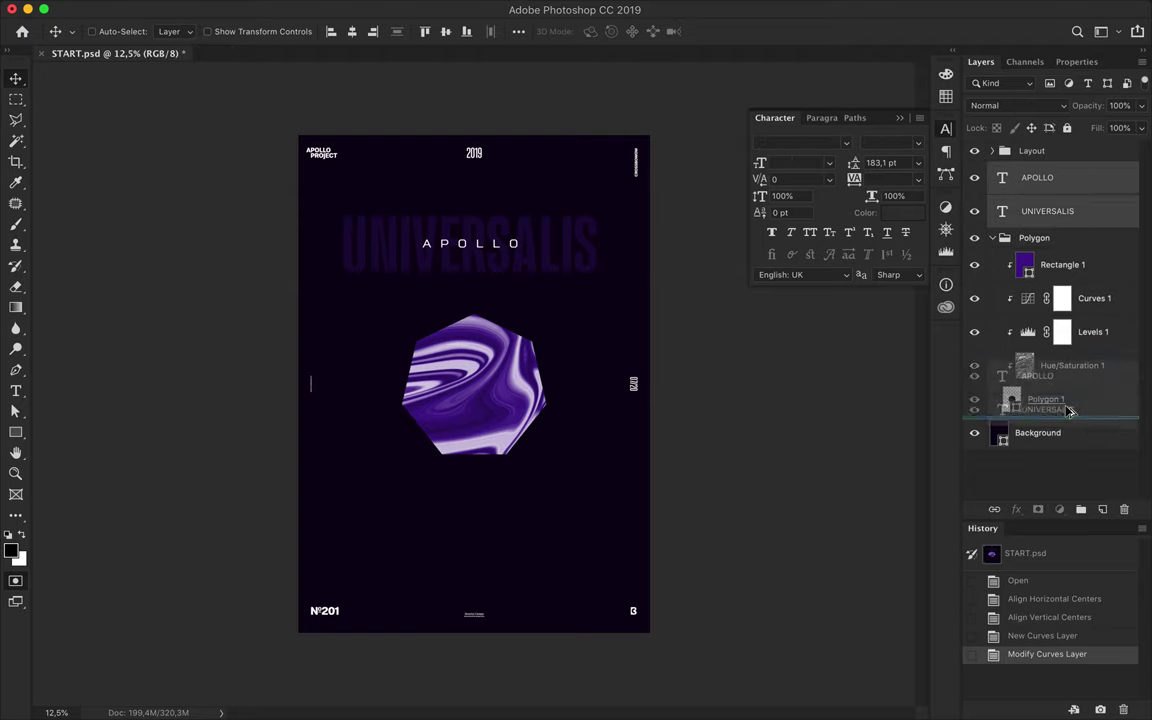
Step: Duplicate both titles below the heptagon and change the lower UNIVERSALIS into a centred #8
drag(1075, 211, 1054, 415)
drag(548, 257, 566, 545)
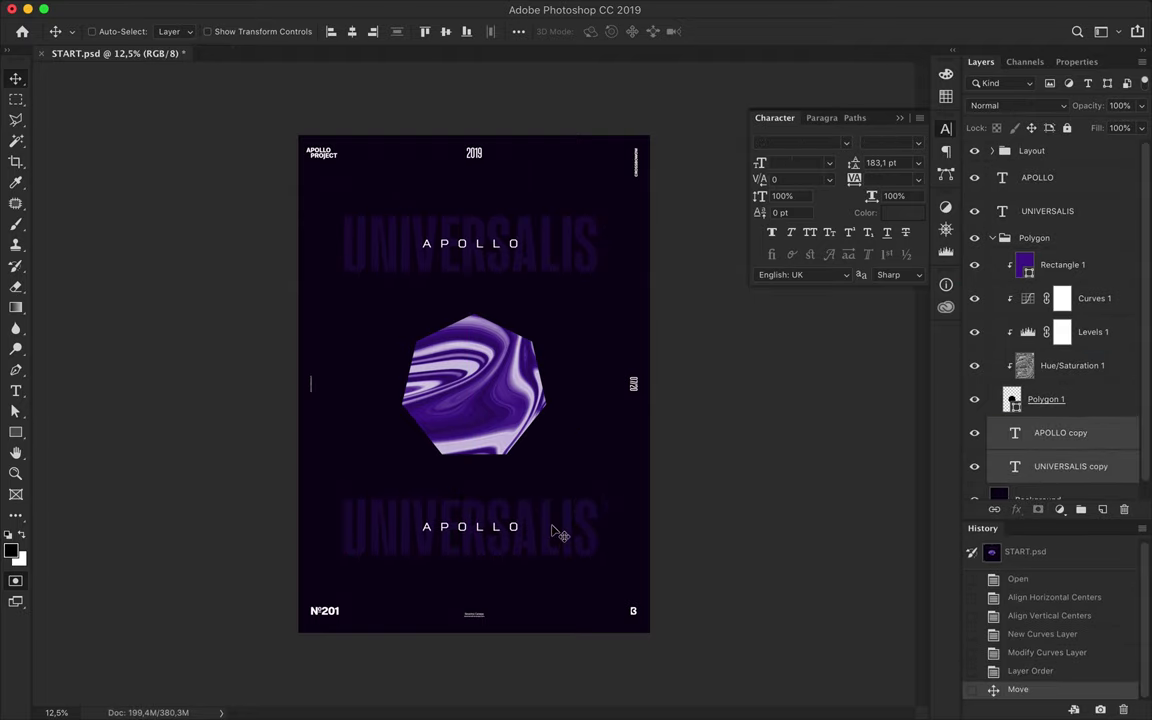
key(t)
double_click(570, 530)
text(#)
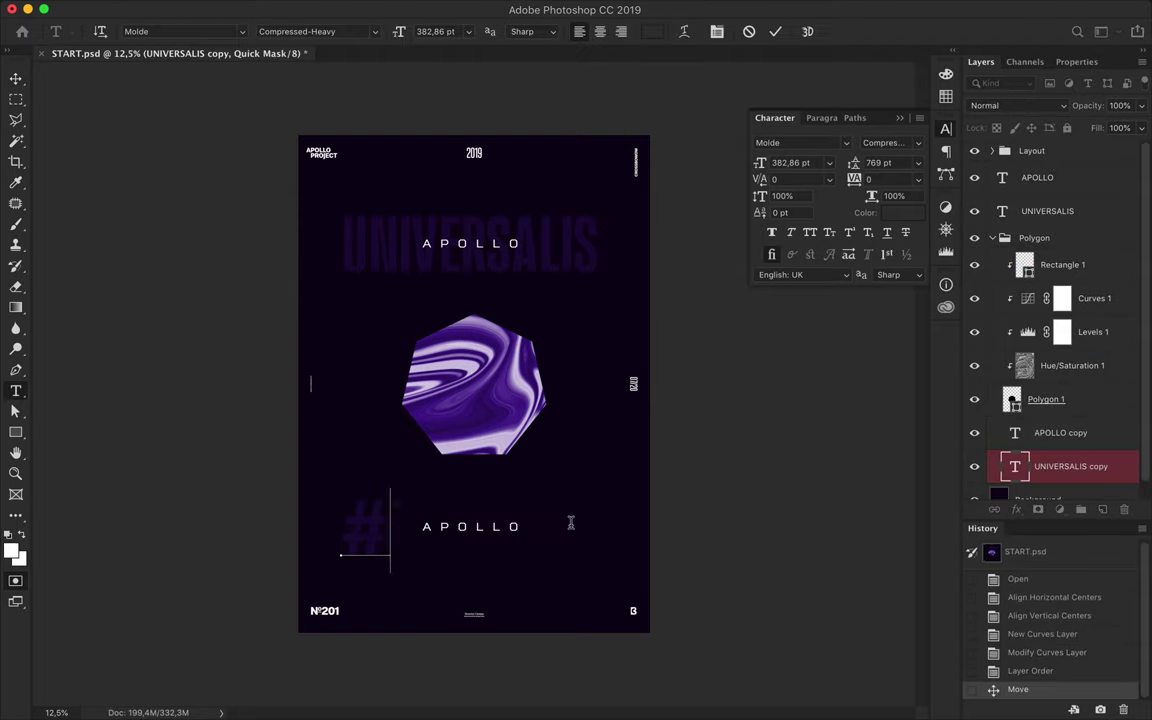
text(8)
key(Escape)
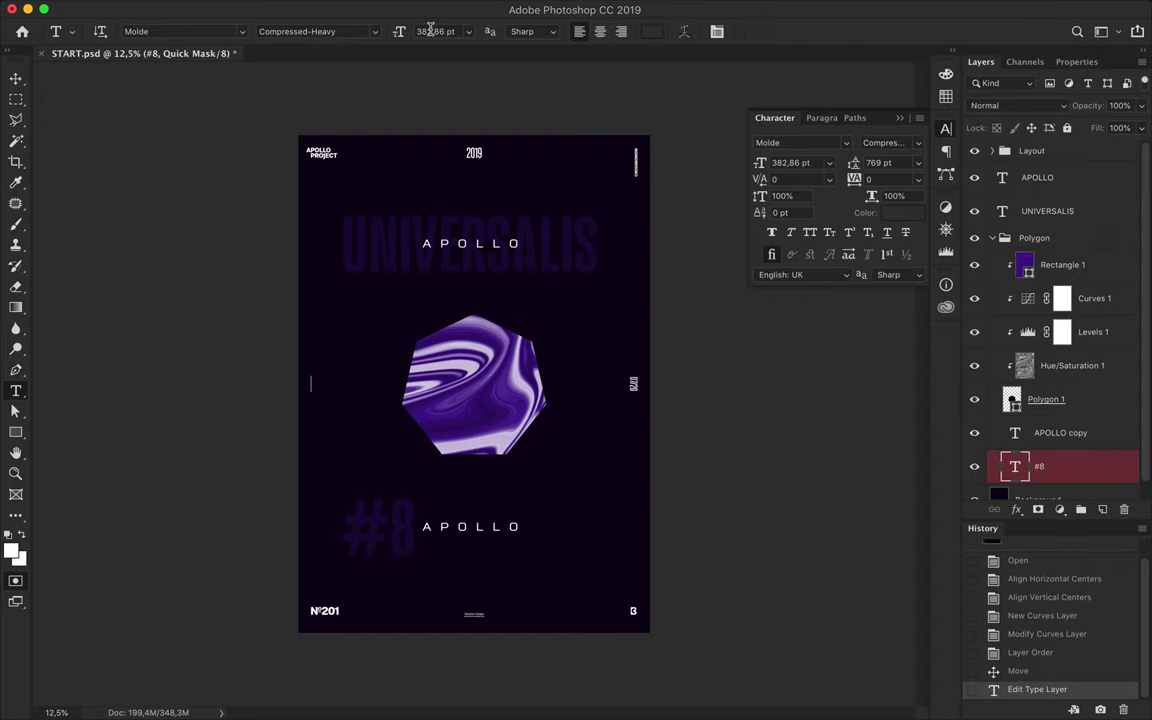
key(v)
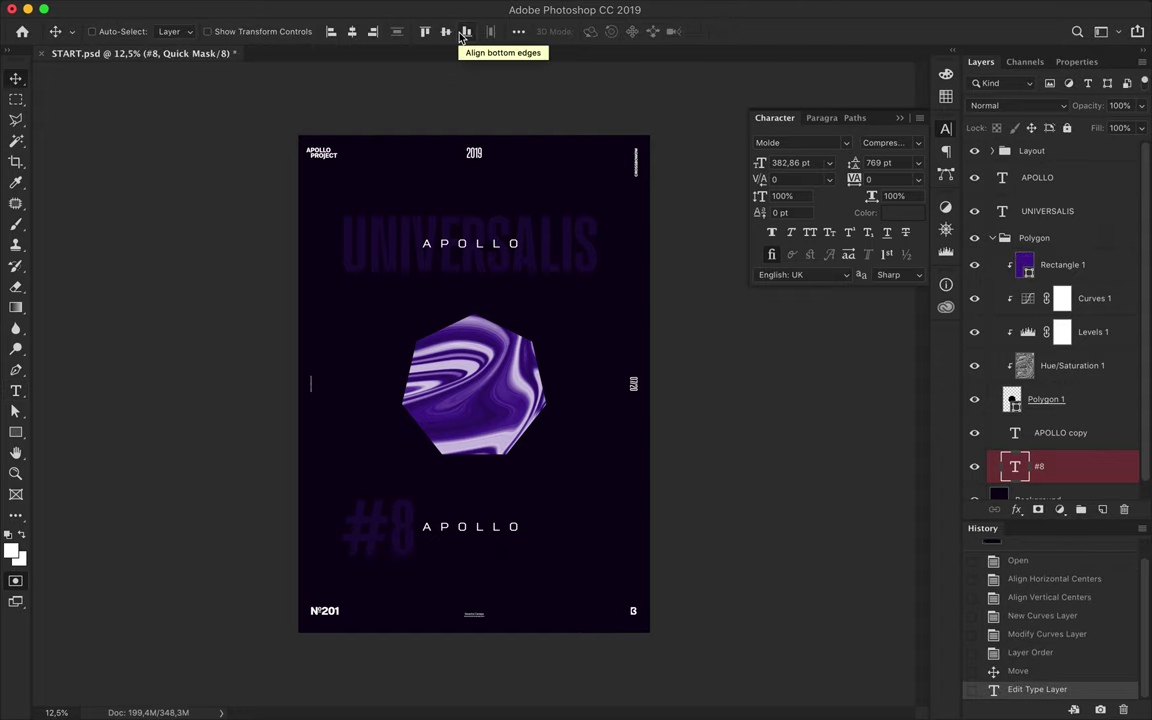
click(355, 32)
Step: Retype the lower APOLLO copy as 365°, dismissing an error along the way
click(438, 535)
key(Return)
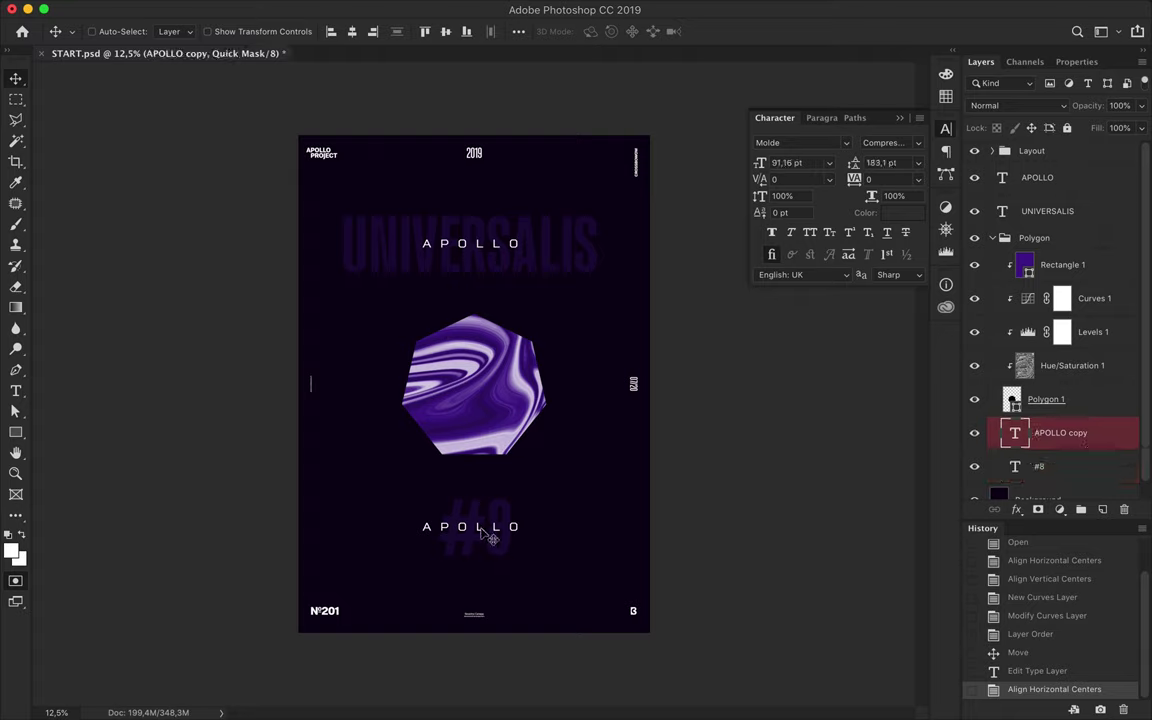
key(t)
click(462, 535)
click(693, 248)
click(1025, 62)
click(981, 62)
click(452, 527)
double_click(452, 527)
text(365)
key(ctrl+Return)
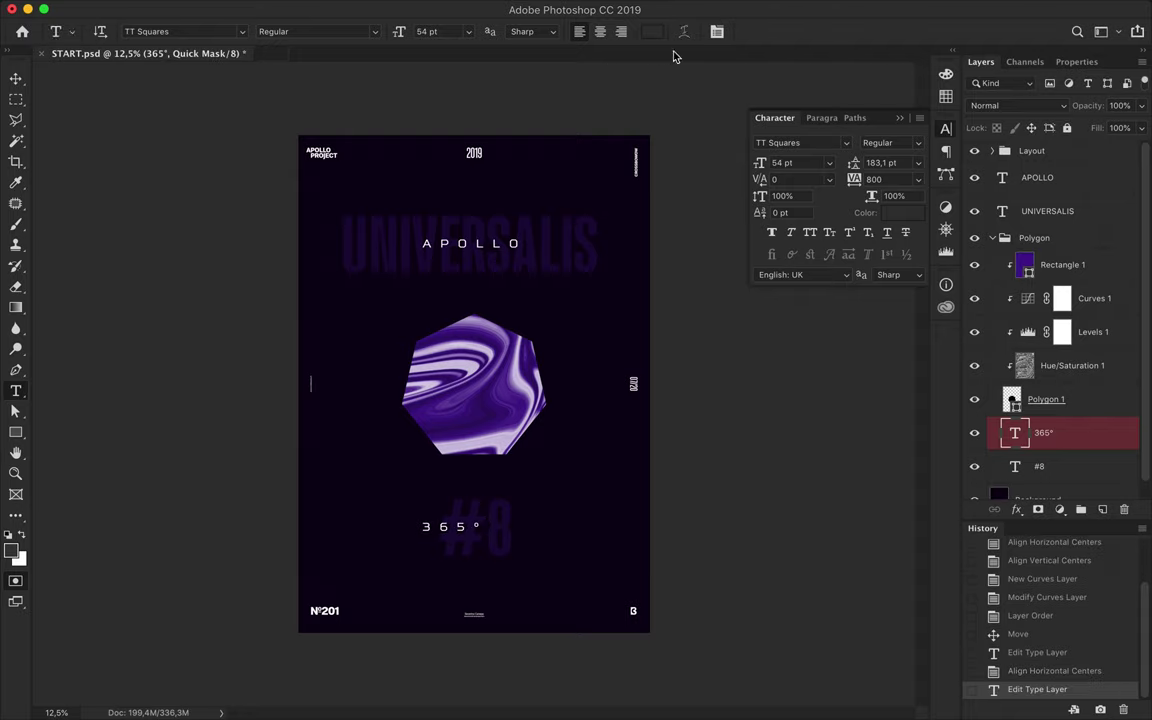
Step: Inspect the 365° layer's options, then delete that layer and leave quick mask mode
key(v)
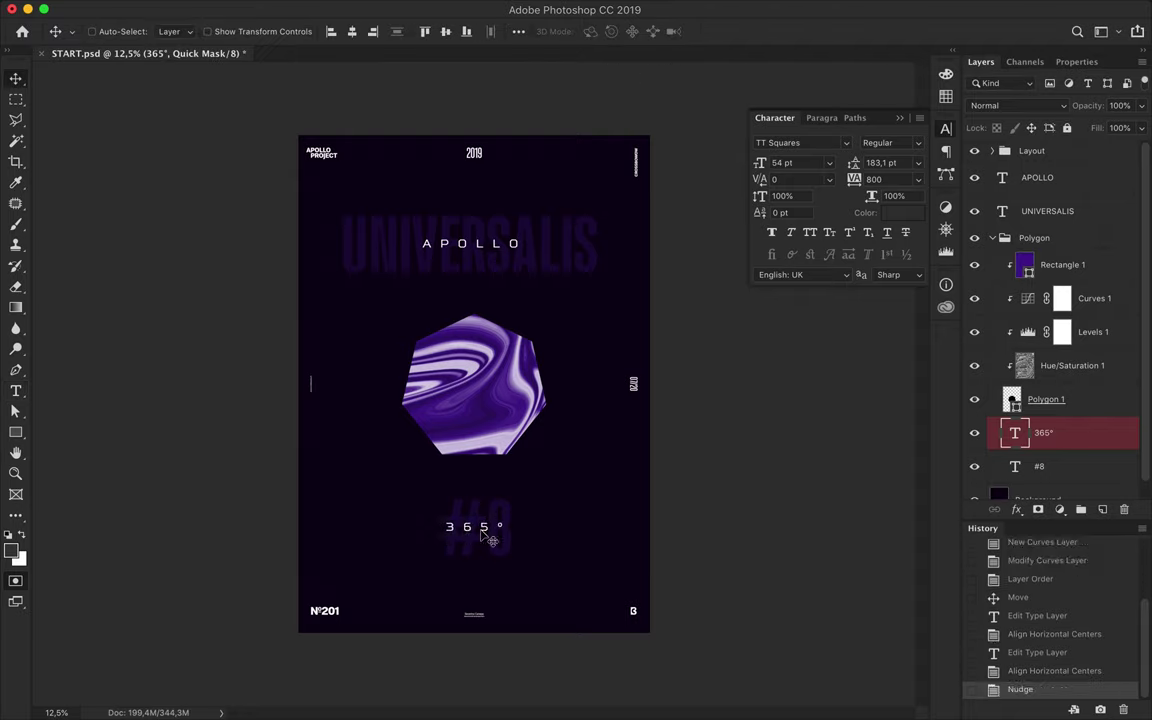
right_click(1095, 451)
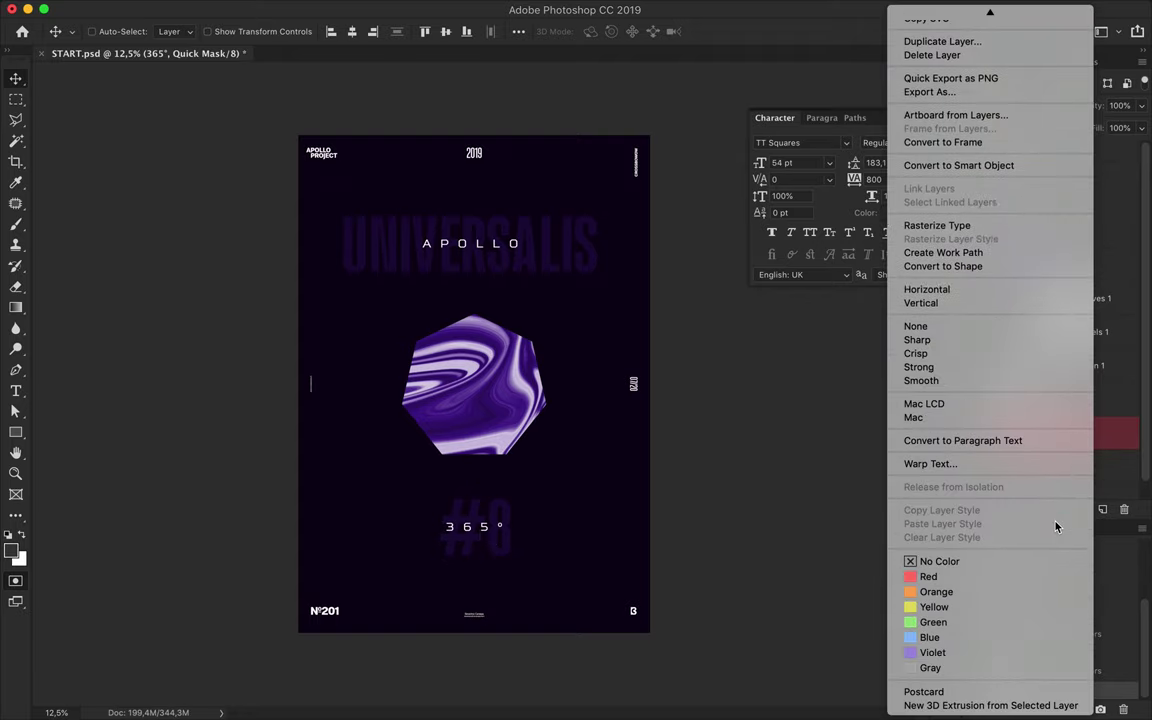
click(862, 489)
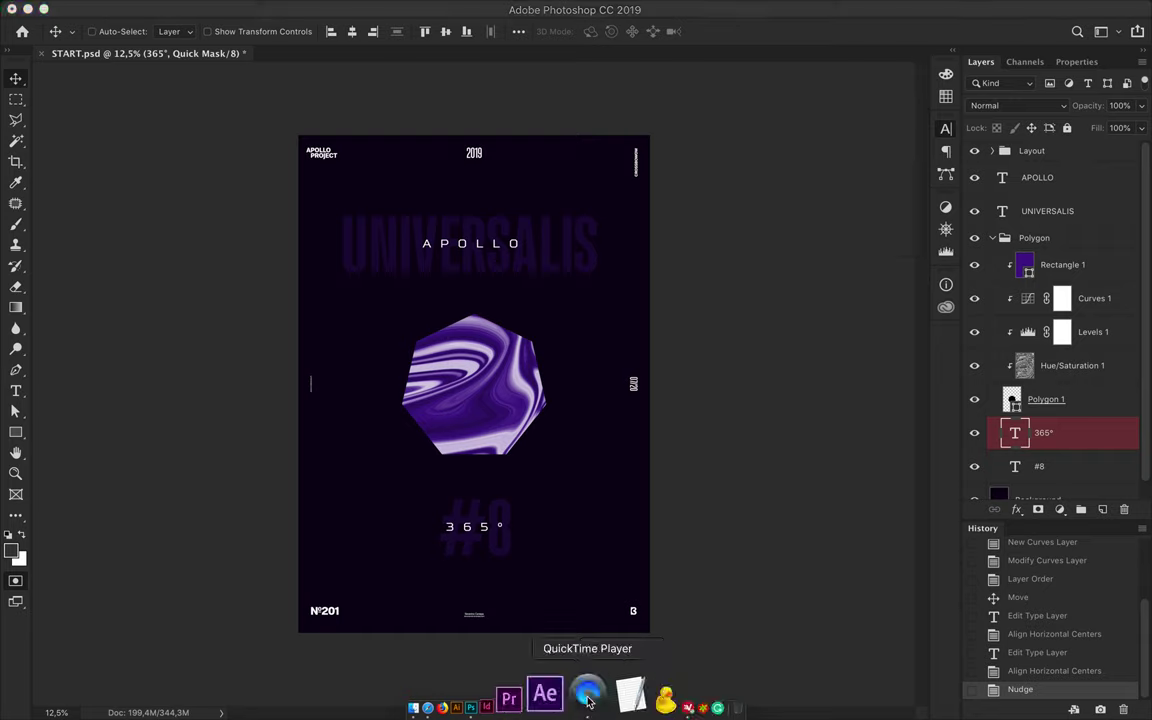
key(BackSpace)
key(q)
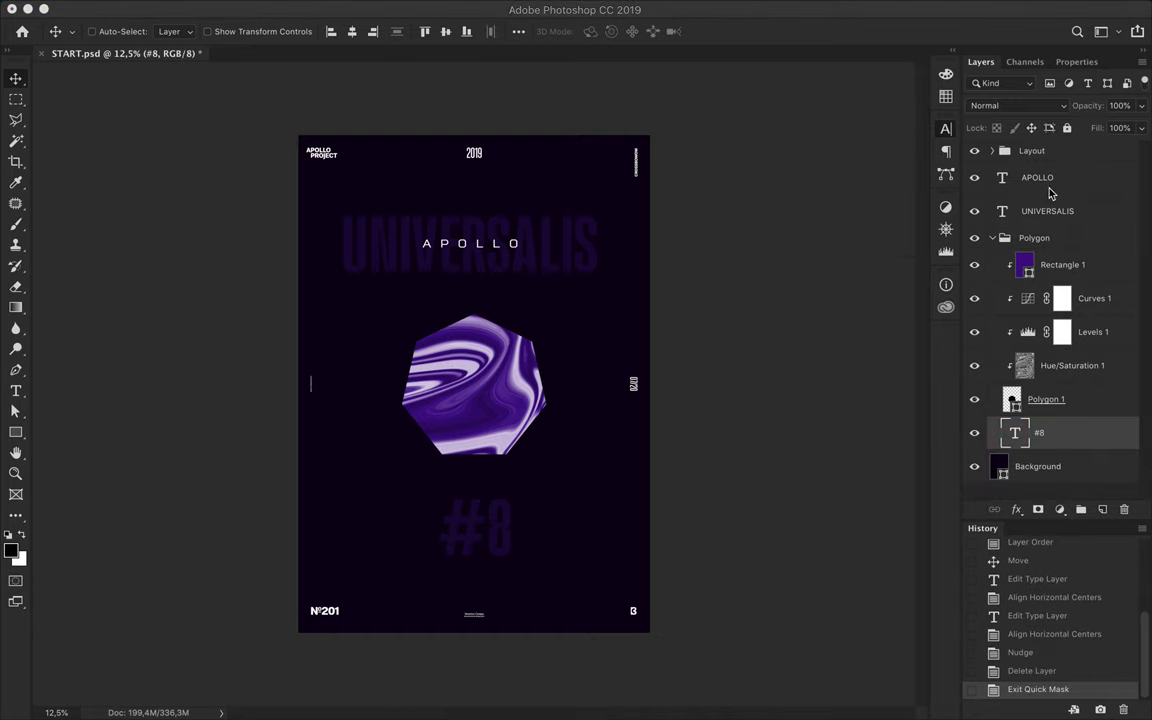
Step: Duplicate APOLLO to the poster's bottom again, retype it as 365°, then centre and nudge it
drag(1049, 193, 1060, 432)
drag(505, 250, 505, 535)
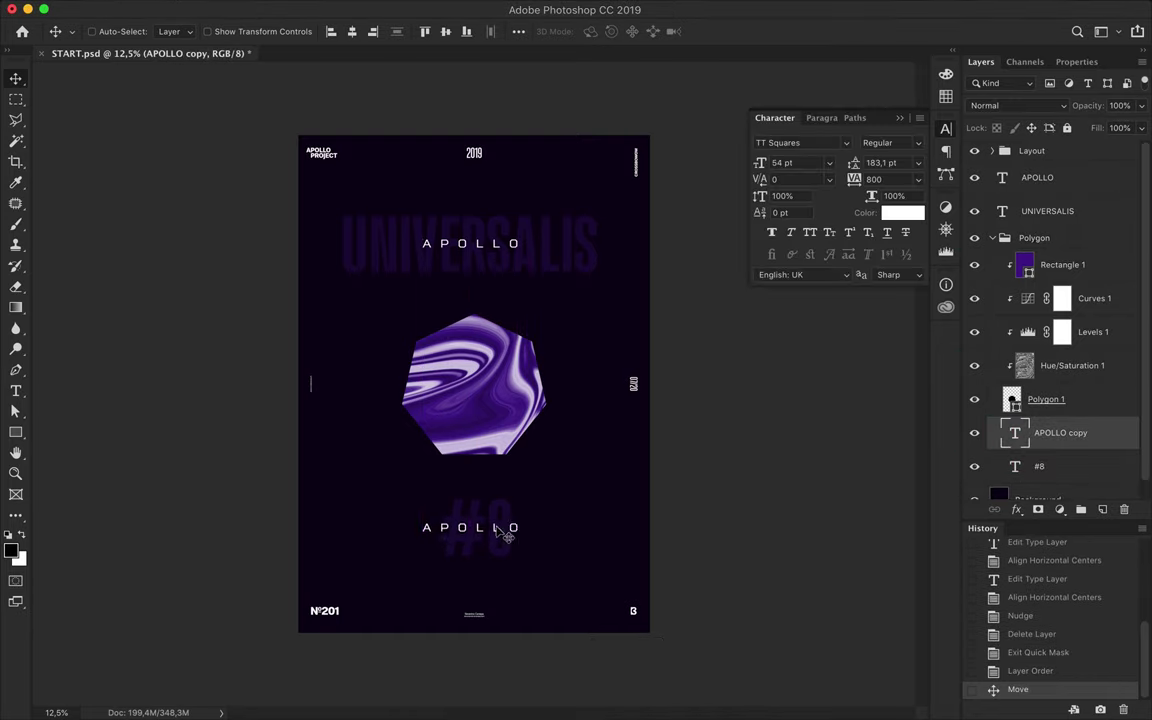
double_click(500, 528)
text(365°)
key(Escape)
key(v)
click(351, 31)
key(Right)
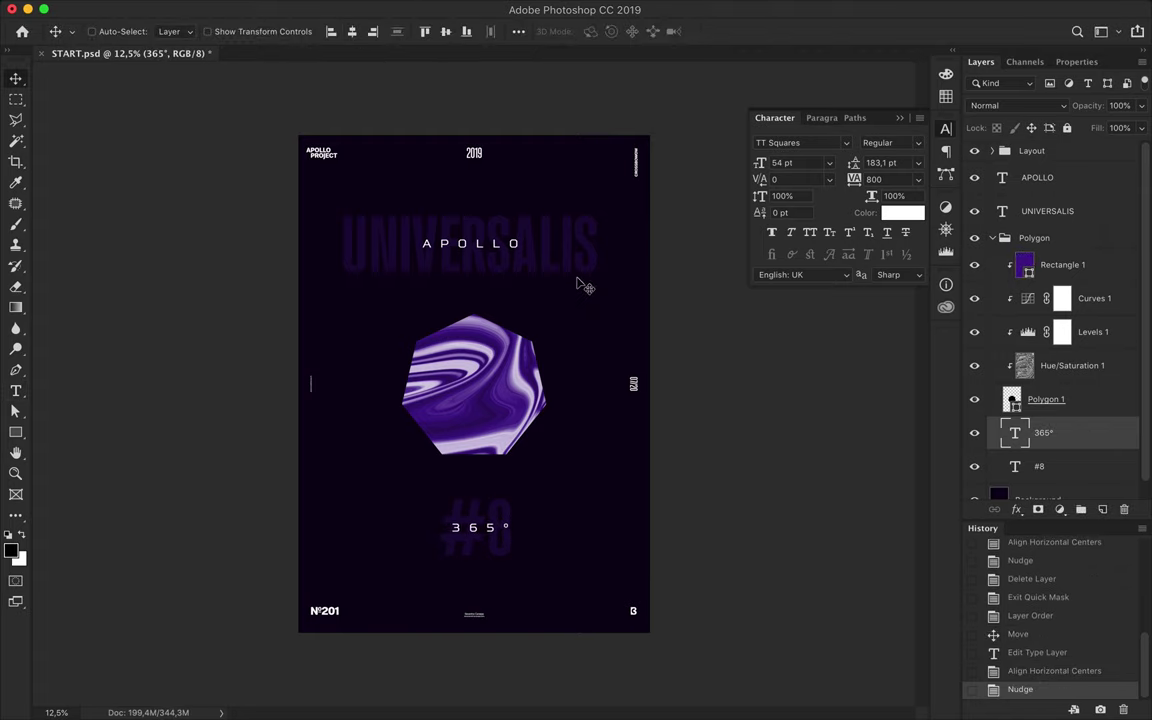
click(1020, 245)
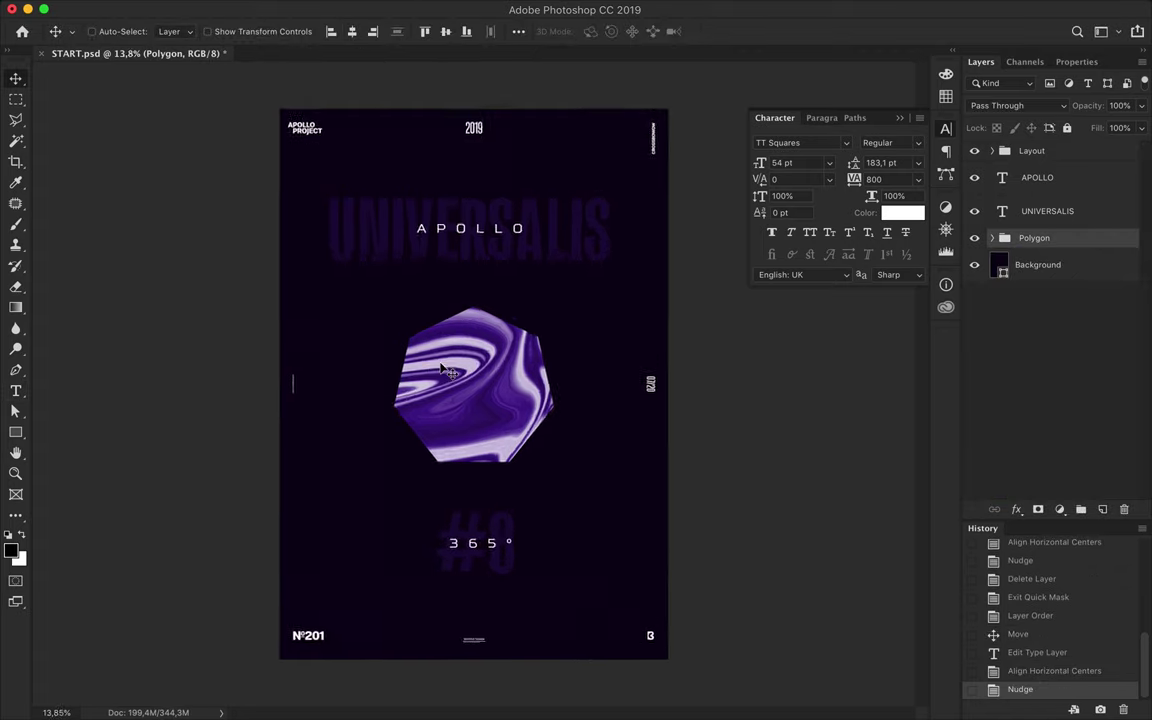
Step: Save the poster and merge the Curves, Levels and Hue/Saturation layers into one
scroll(505, 343, up, 3)
key(ctrl+s)
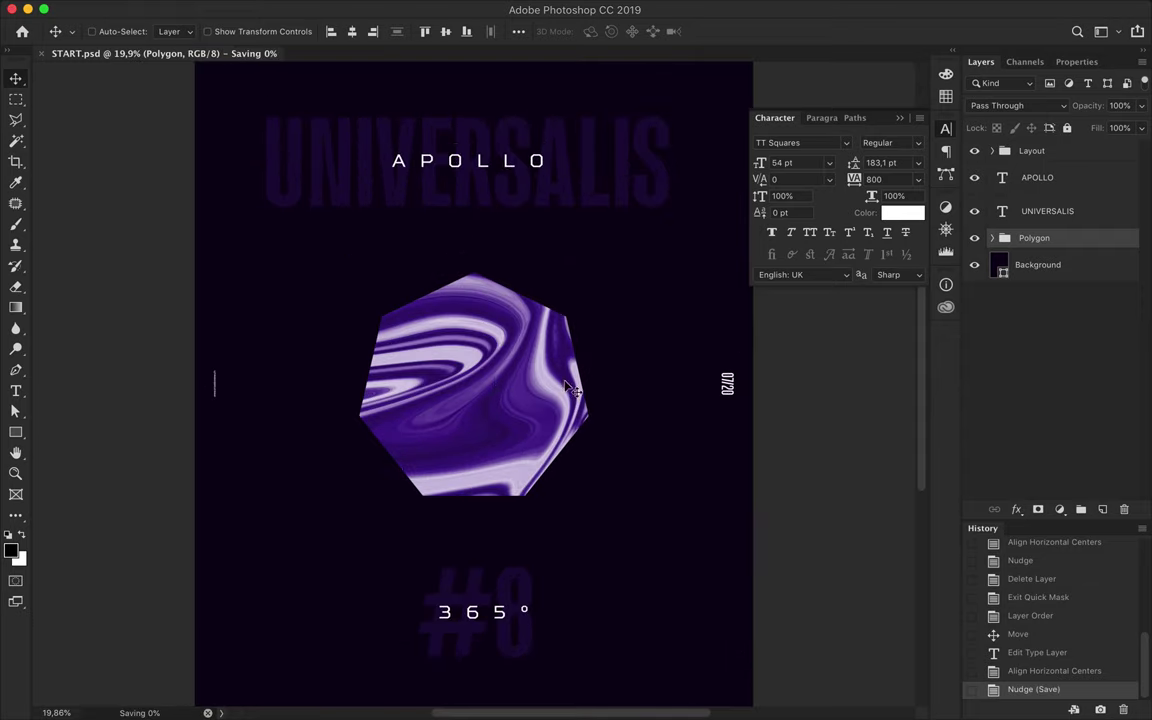
scroll(575, 392, down, 1)
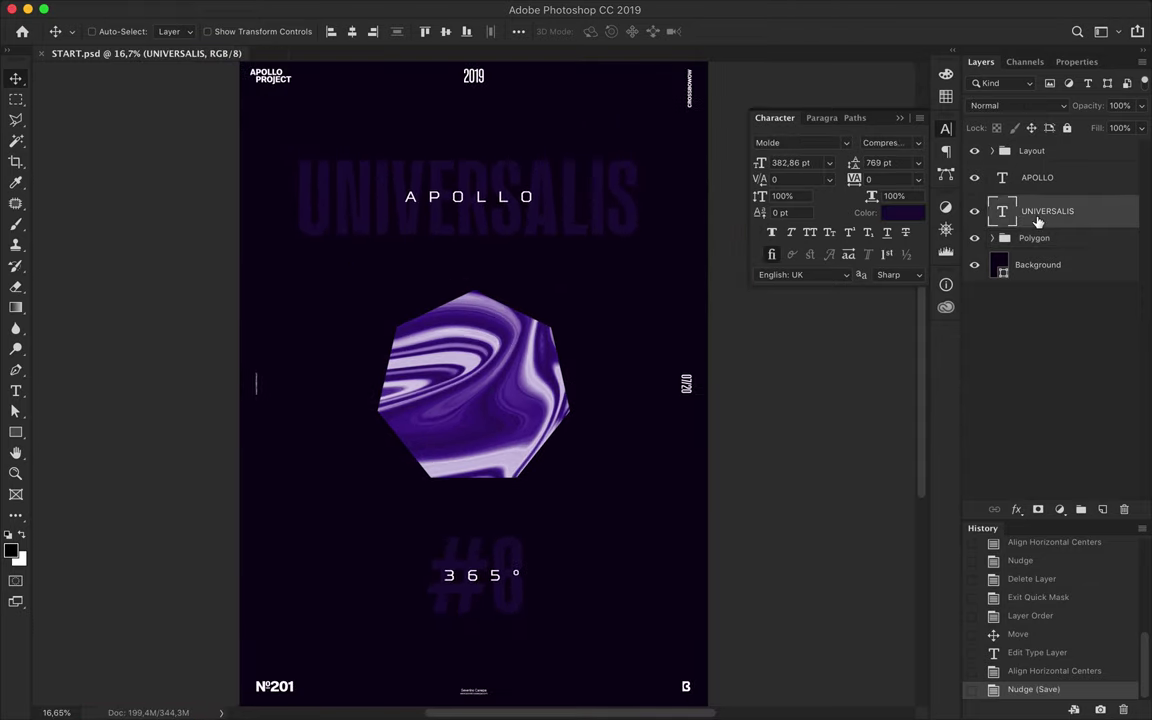
click(992, 238)
click(1075, 298)
shift+click(1072, 365)
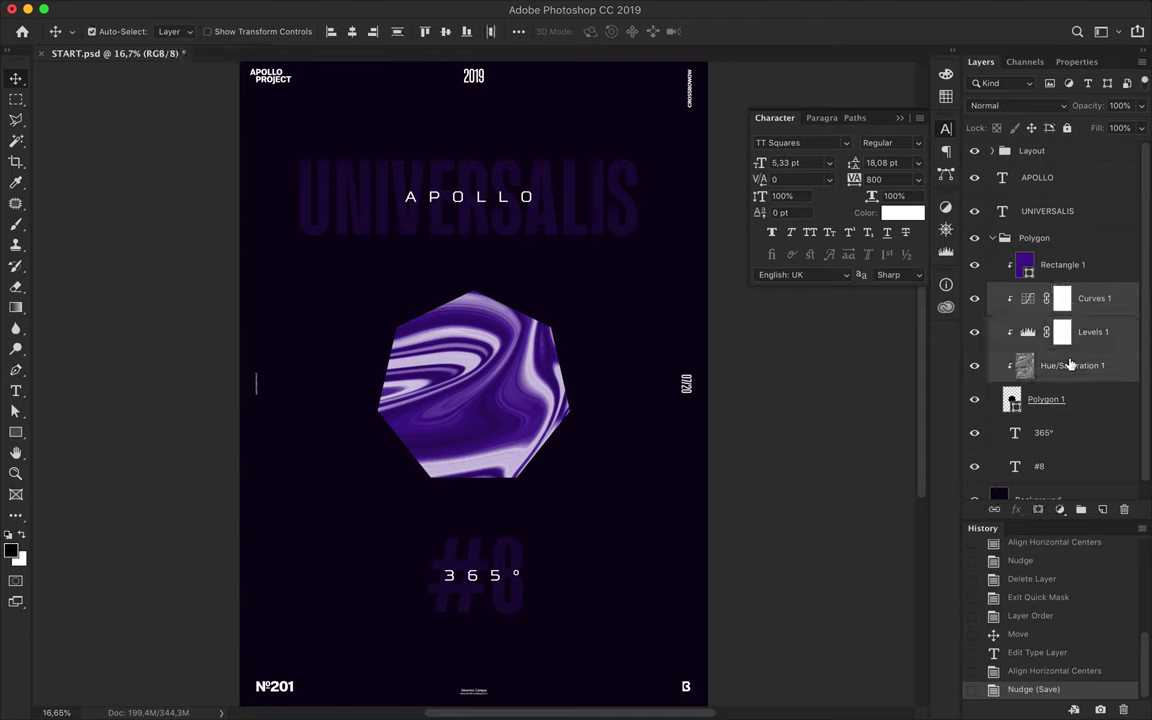
key(ctrl+e)
Step: Duplicate Rectangle 1, Curves 1 and Polygon 1 and merge the copies into one layer
click(1062, 264)
shift+click(1046, 332)
mouse_move(1046, 332)
mouse_down()
mouse_move(1052, 264)
mouse_move(1012, 355)
mouse_up()
key(ctrl+e)
Step: Apply a Gaussian Blur of radius 129,5 to the merged copy and duplicate it above
click(352, 8)
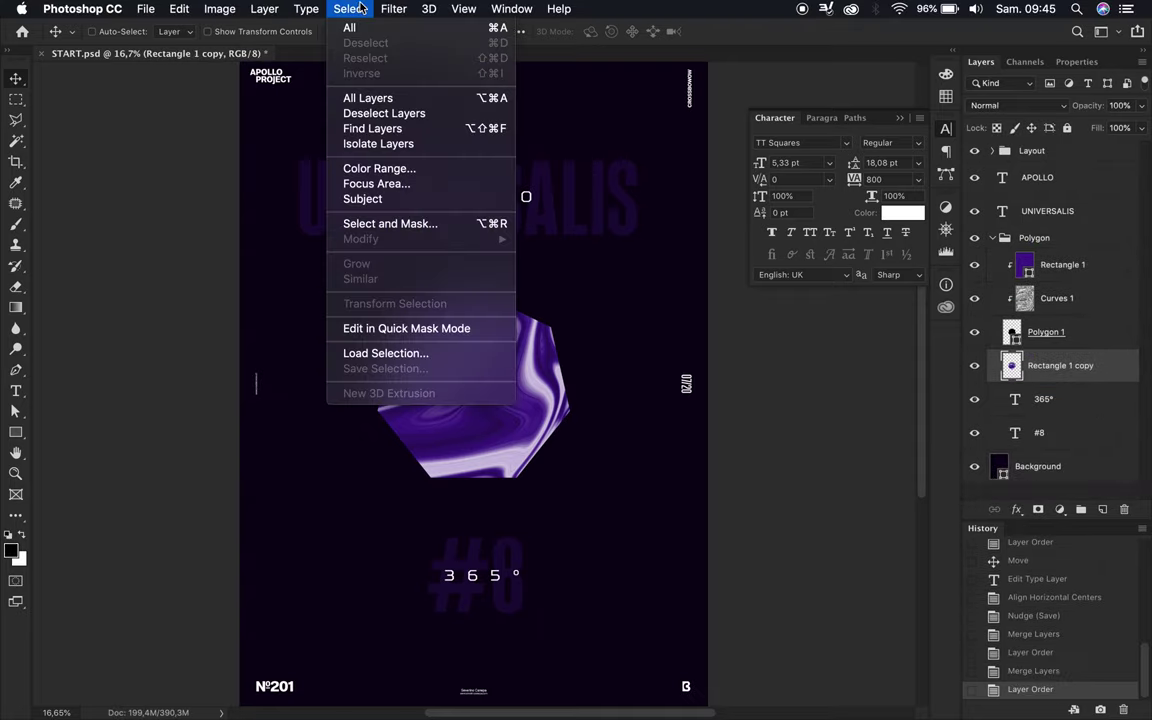
click(355, 8)
click(393, 8)
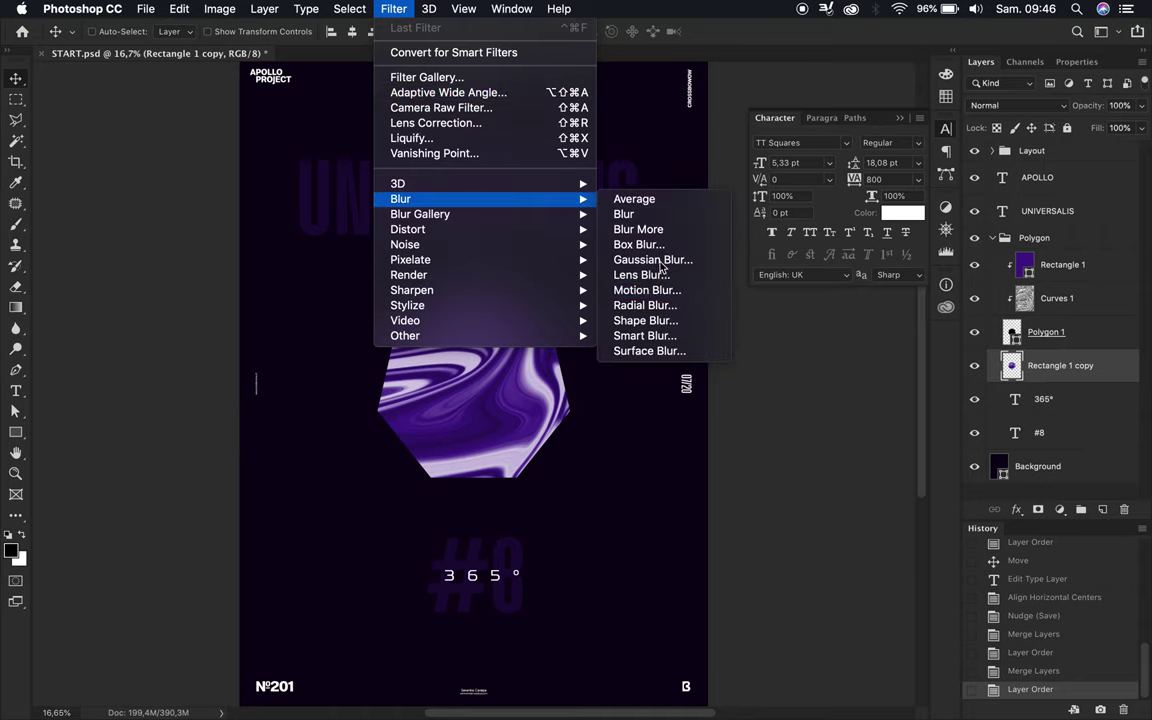
click(655, 260)
drag(806, 376, 820, 376)
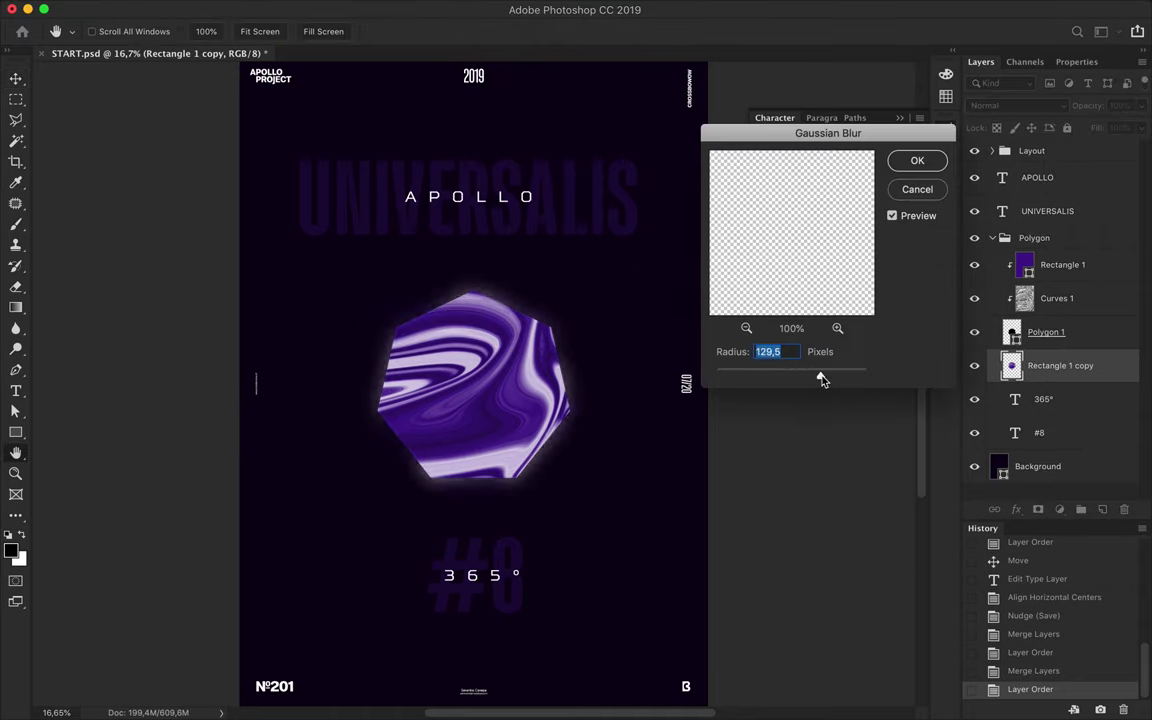
key(Return)
drag(1012, 368, 1023, 265)
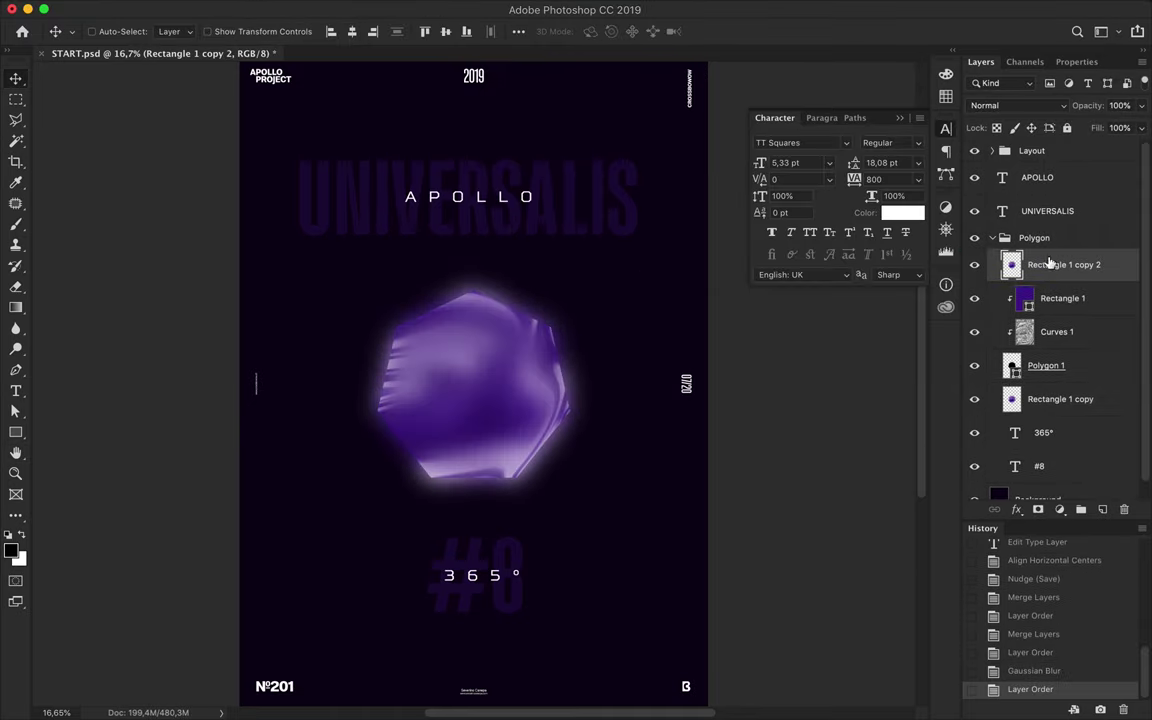
click(1000, 105)
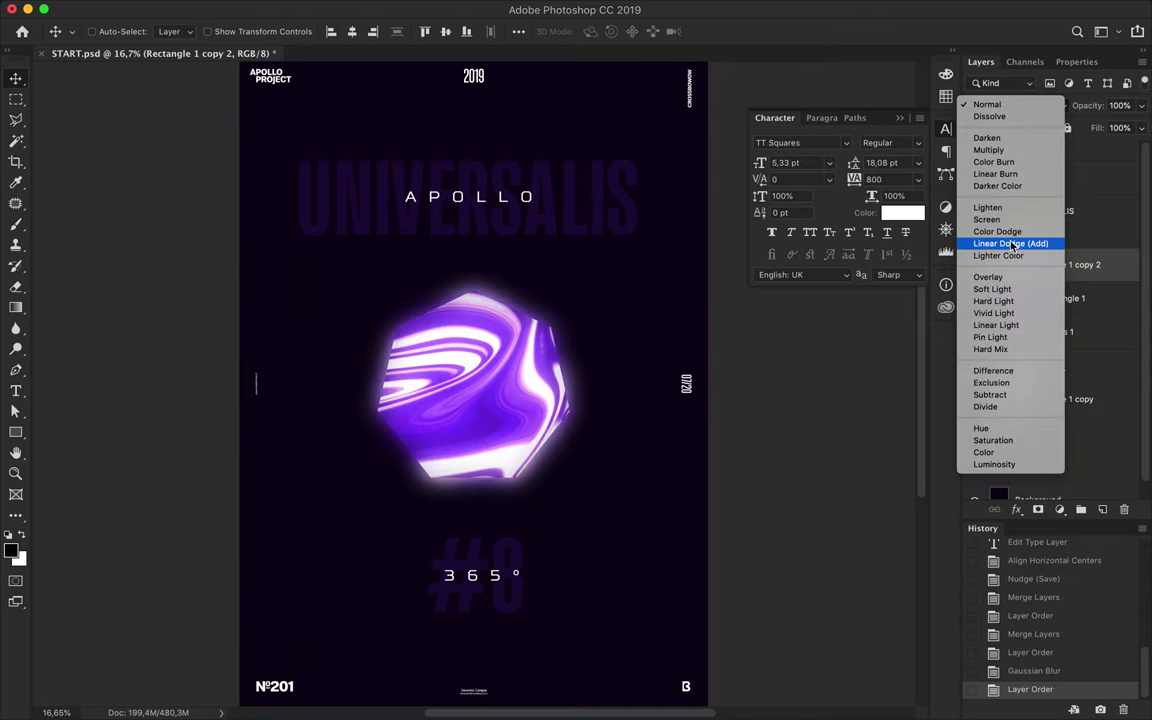
Step: Blend the top glow copy as Linear Dodge (Add) at 48% fill and Rectangle 1 copy as Hard Light
click(1012, 243)
click(1141, 128)
drag(1141, 148, 1103, 148)
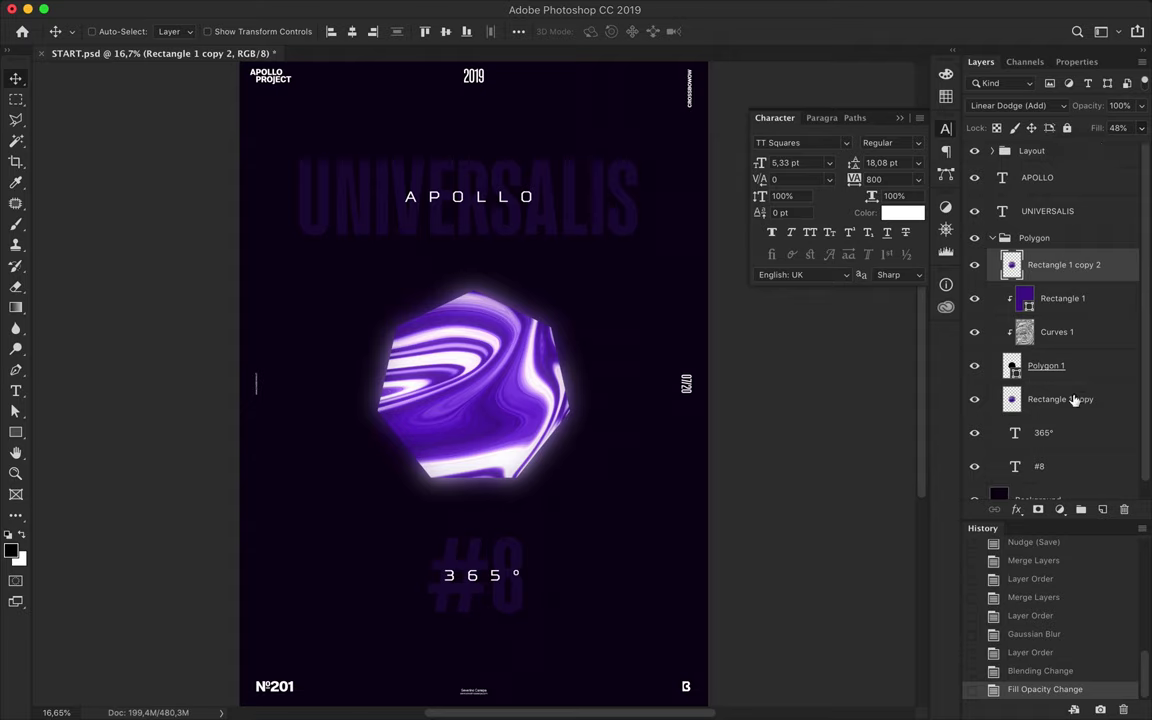
click(1074, 399)
click(1010, 105)
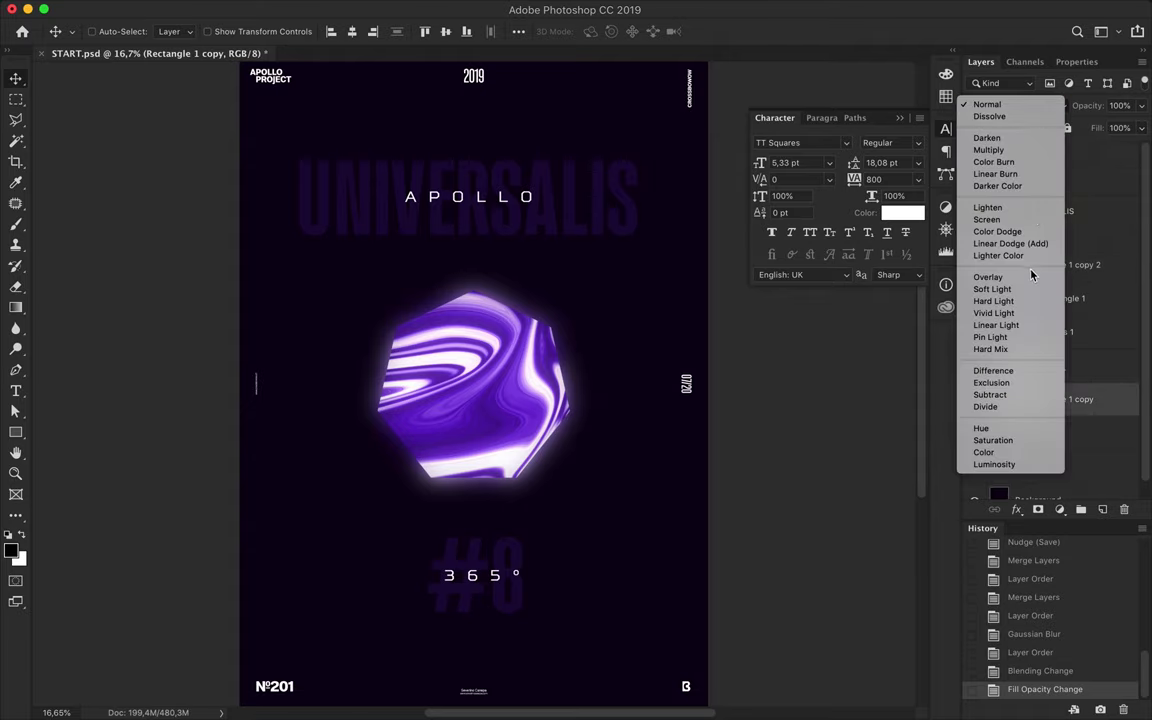
click(1027, 301)
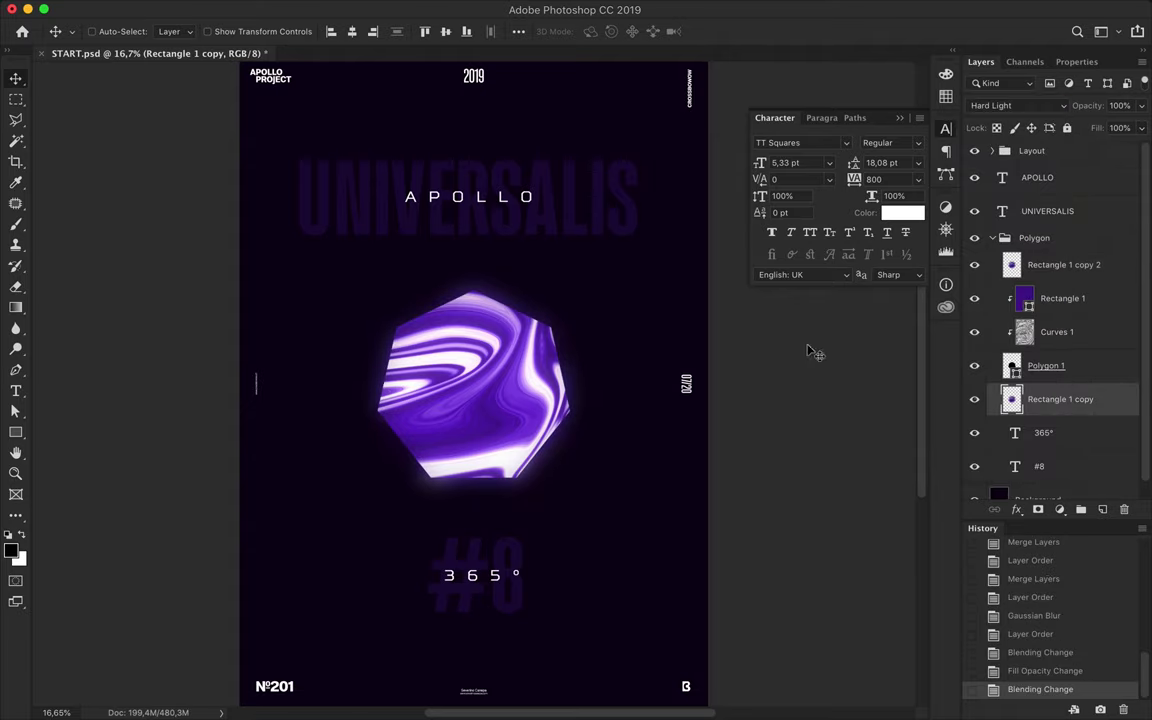
scroll(515, 343, down, 1)
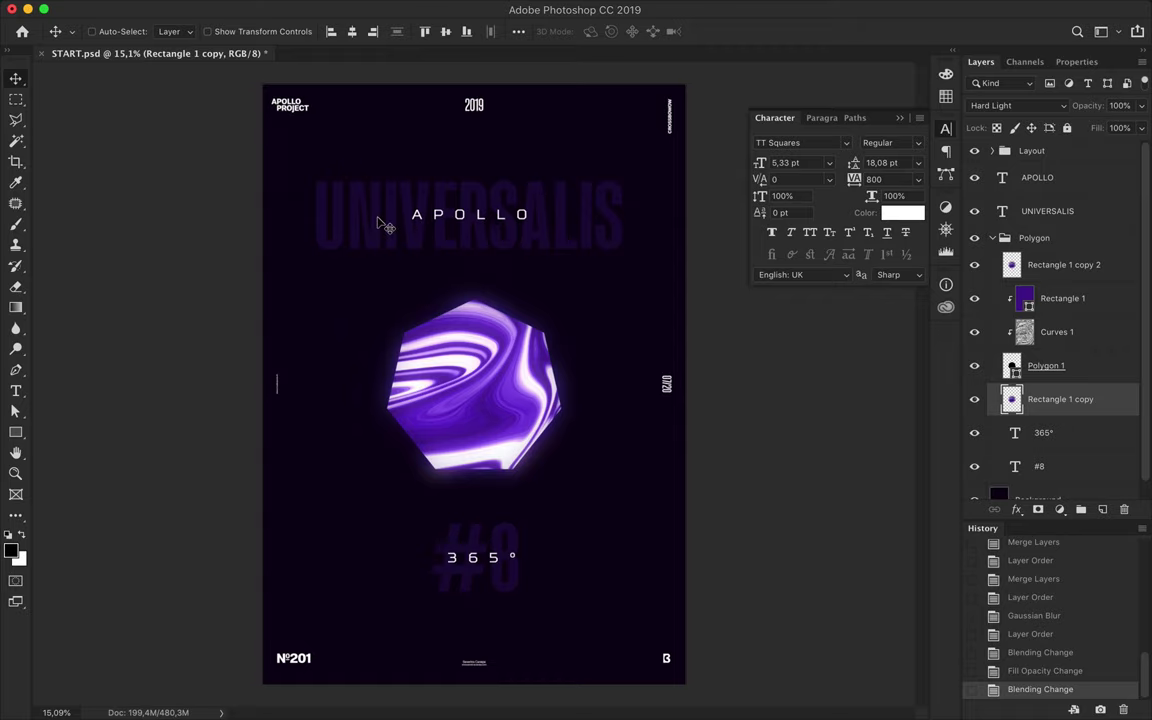
drag(1047, 211, 1045, 232)
Step: Convert the UNIVERSALIS copy to a smart object, blur it, and blend it as Linear Dodge (Add)
right_click(1045, 245)
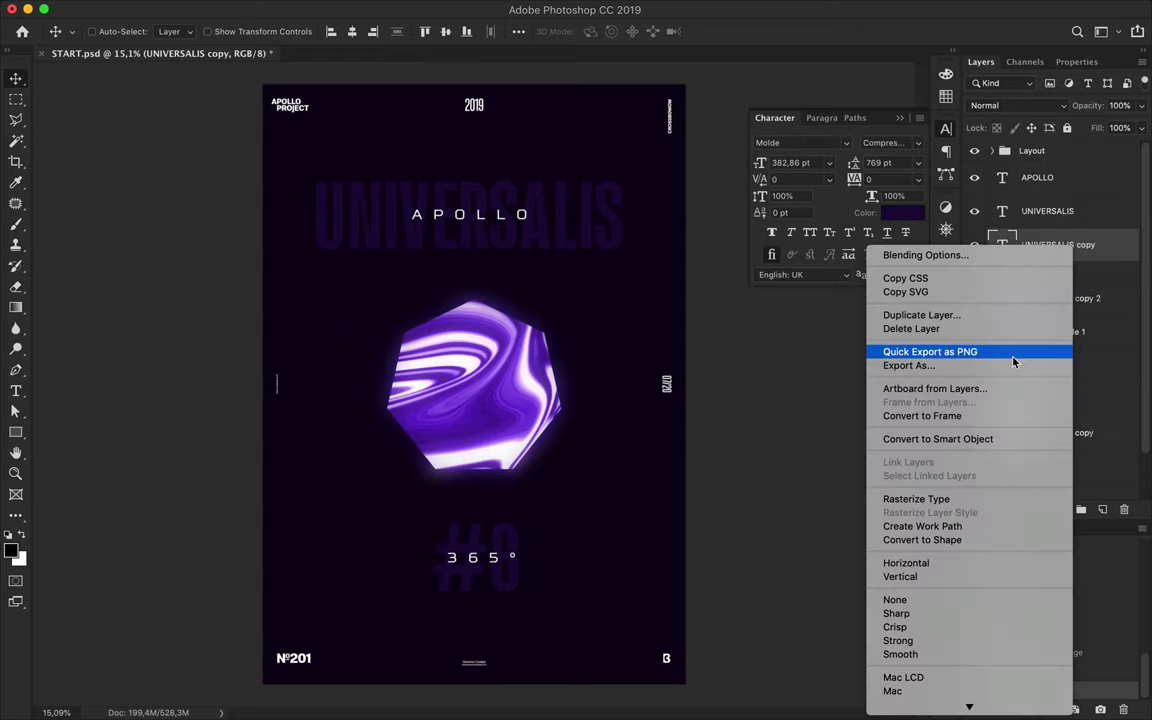
click(972, 441)
click(306, 8)
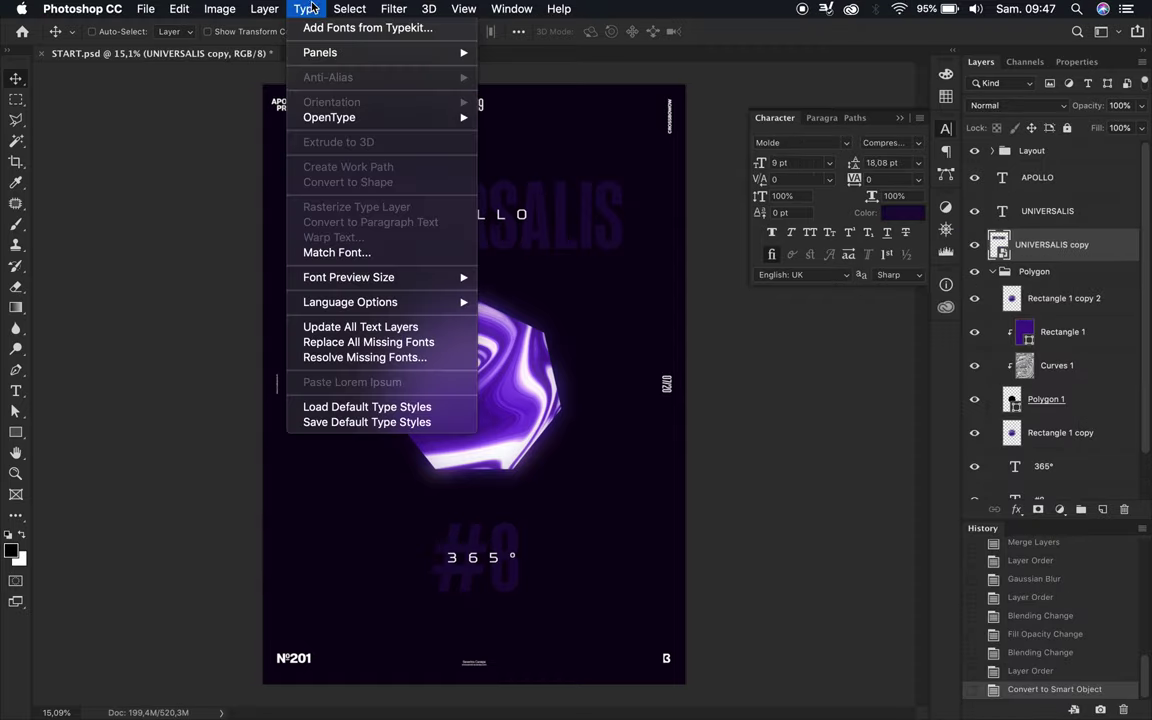
click(663, 260)
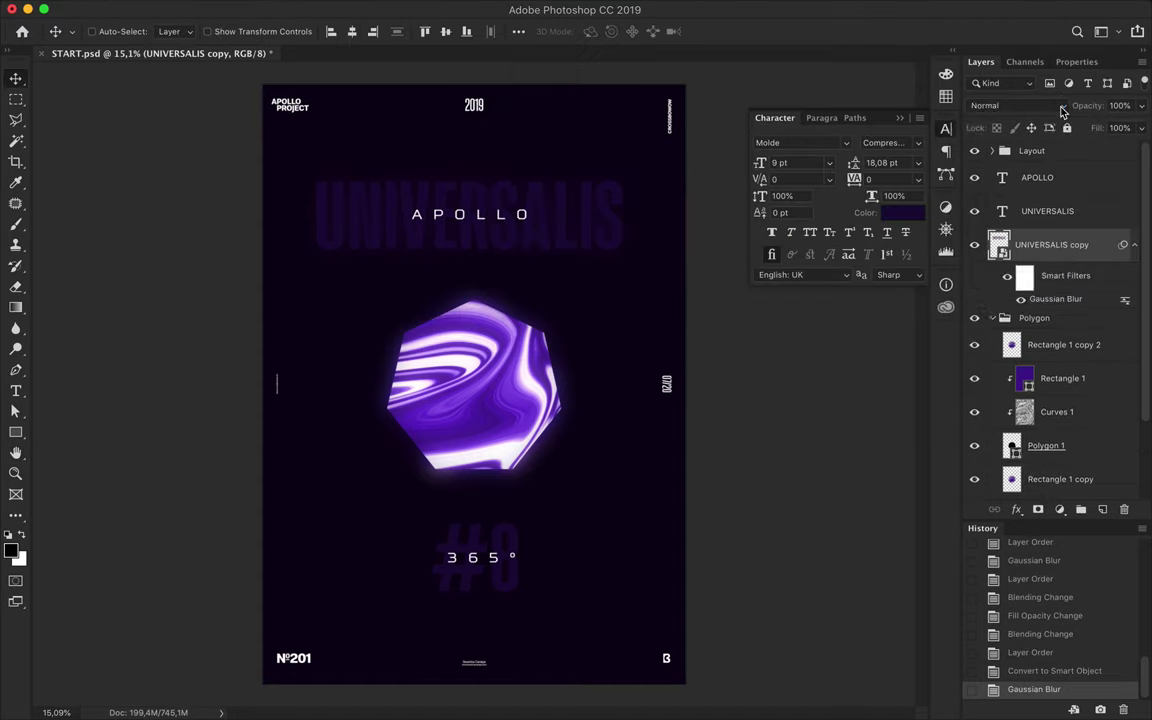
click(1005, 105)
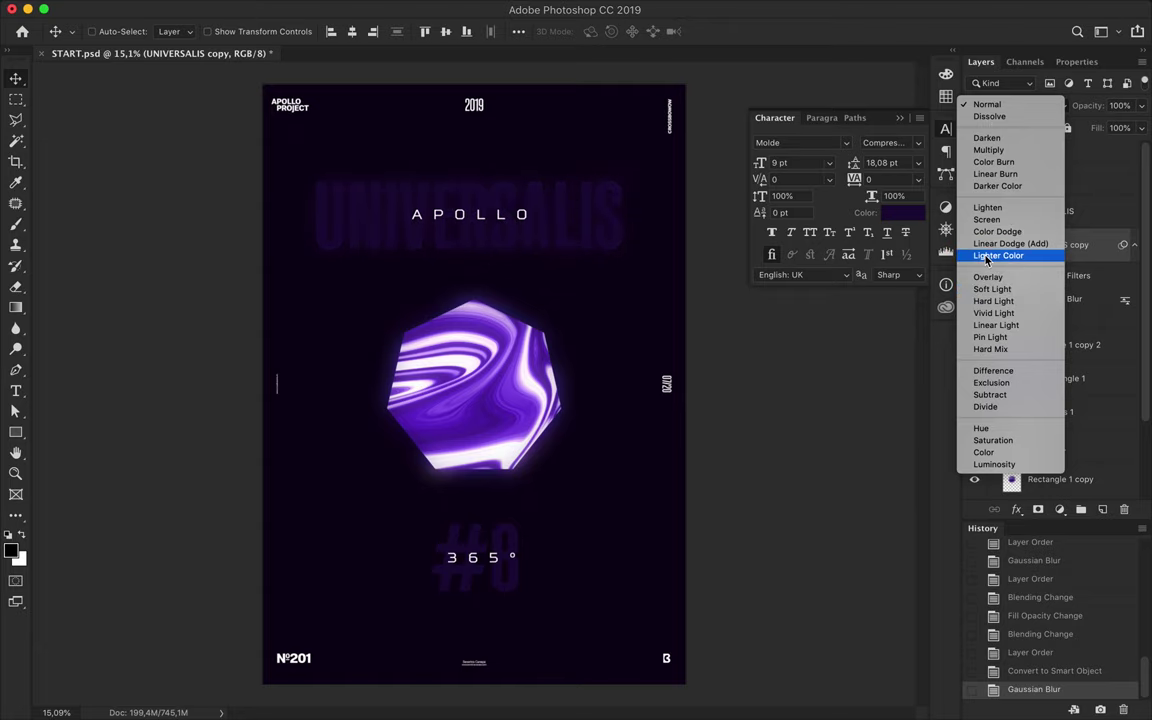
click(998, 255)
click(1025, 105)
click(1060, 509)
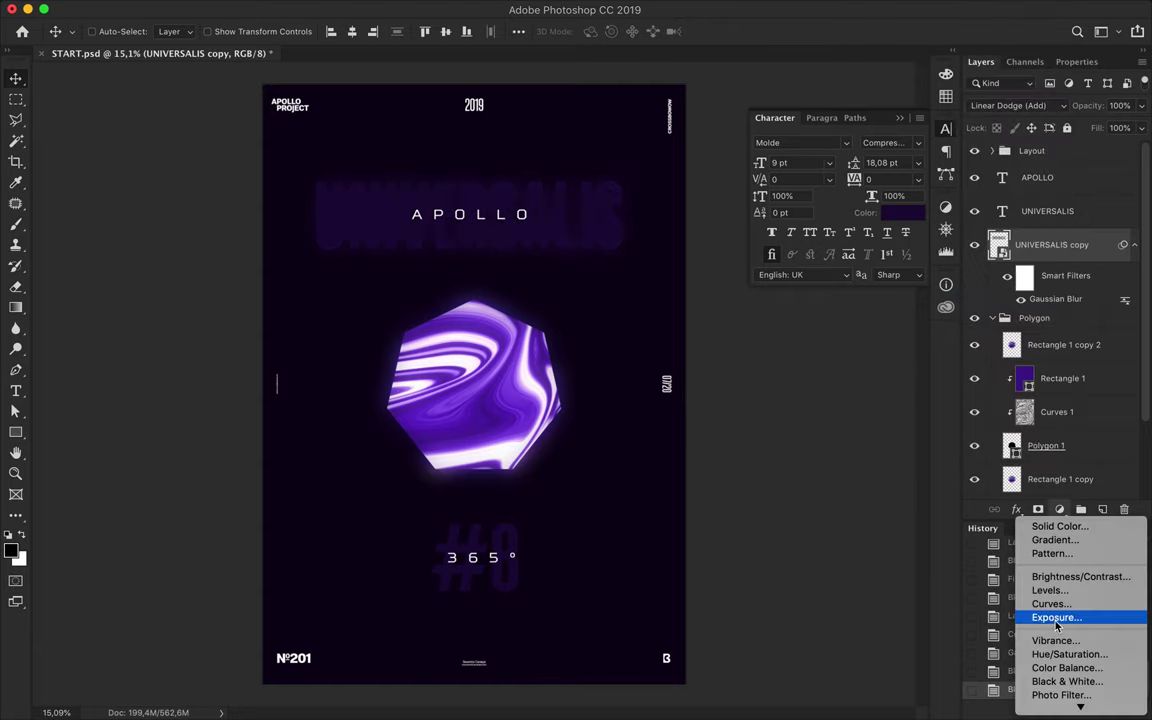
Step: Clip a +100 lightness Hue/Saturation layer to the title copy, then delete both layers
click(1090, 654)
drag(1050, 231, 1128, 231)
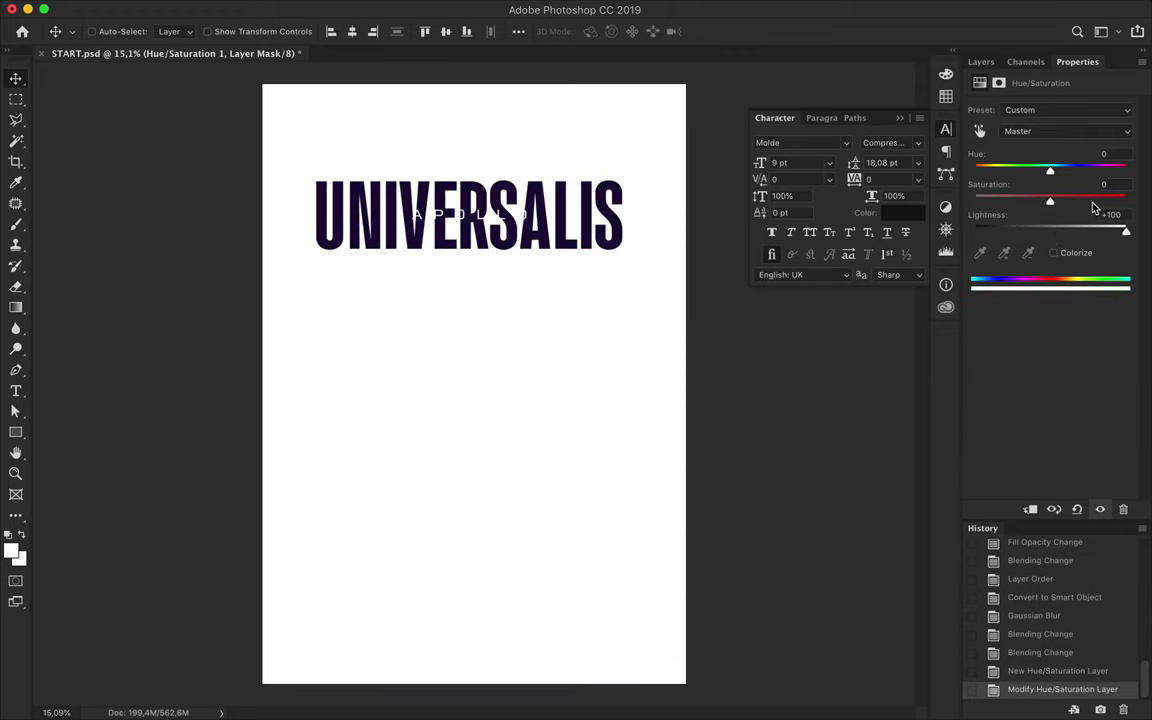
click(980, 62)
alt+click(1005, 260)
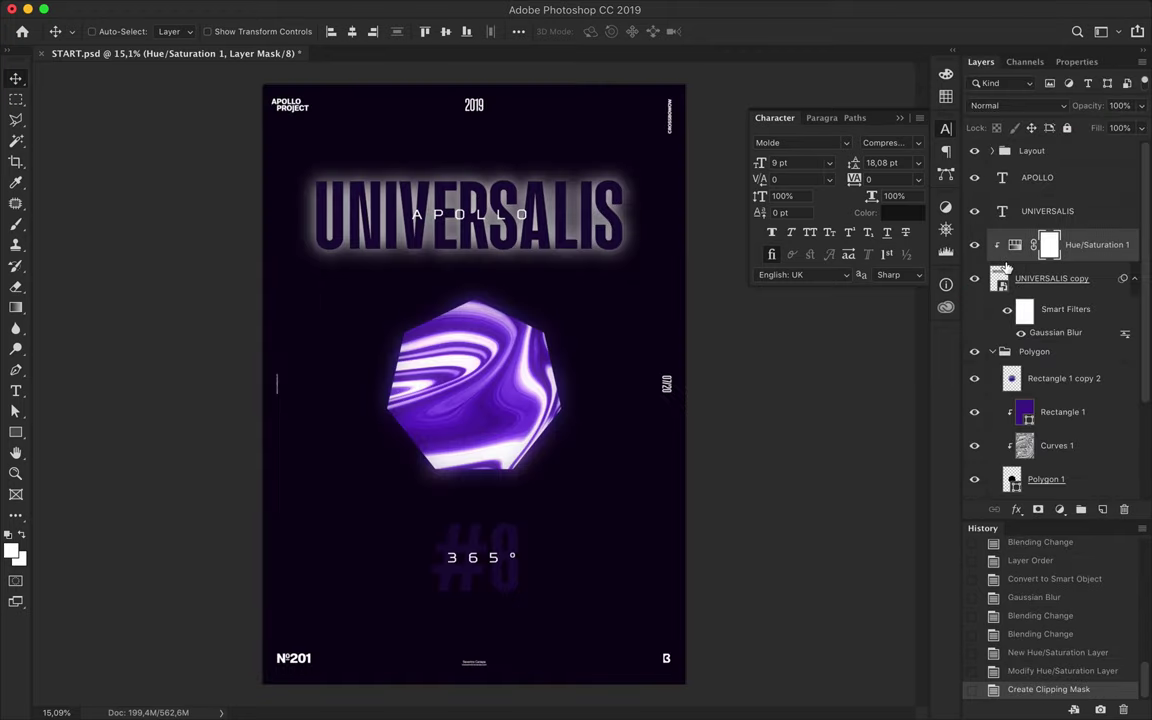
click(1052, 278)
click(1015, 105)
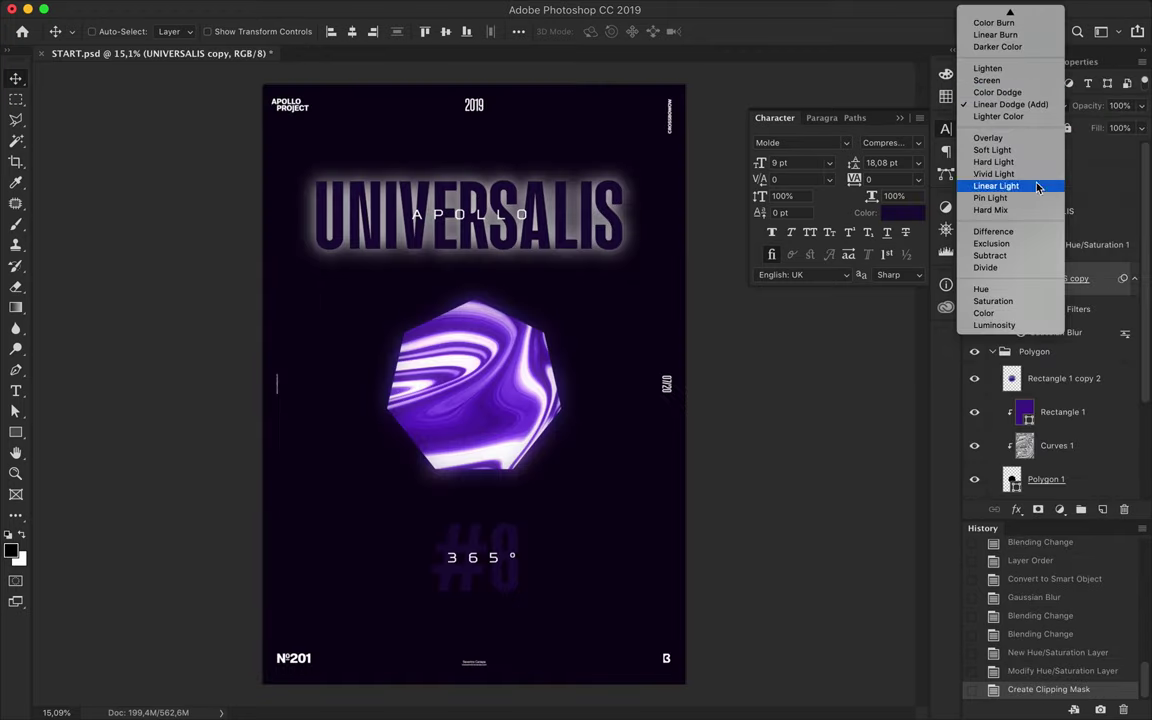
key(Escape)
shift+click(1095, 244)
key(Delete)
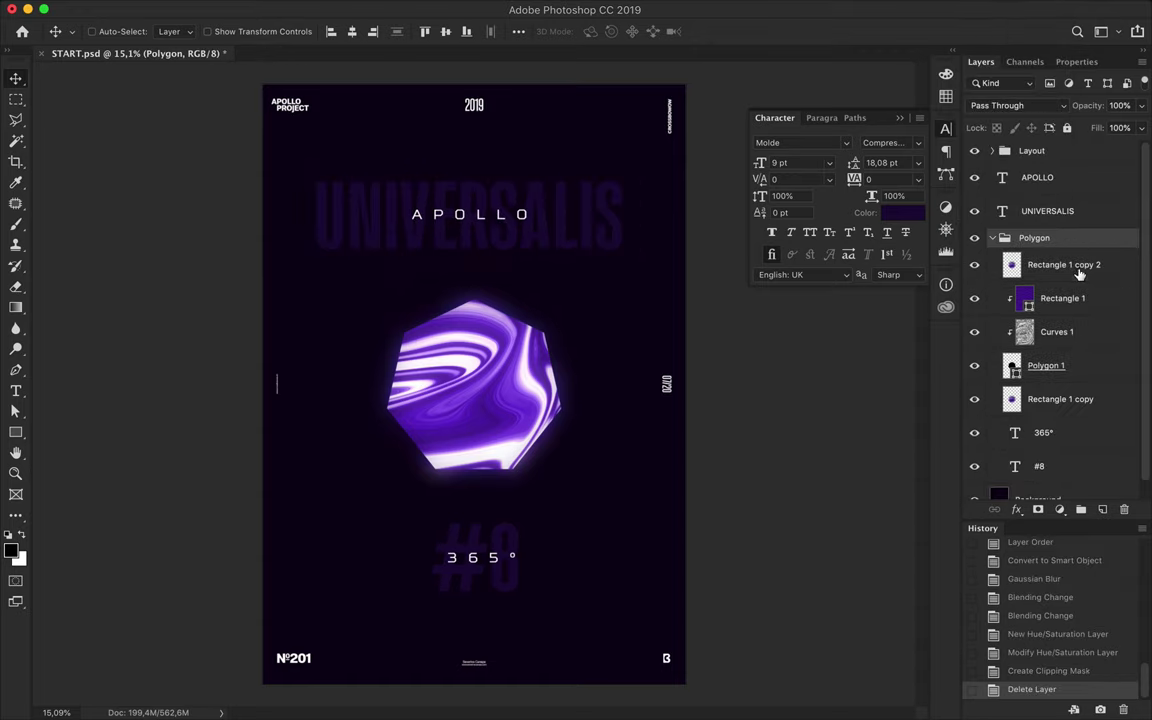
Step: Align the vertical centres of the 365° and #8 text layers to the canvas
click(481, 561)
click(446, 31)
key(ctrl+z)
click(518, 31)
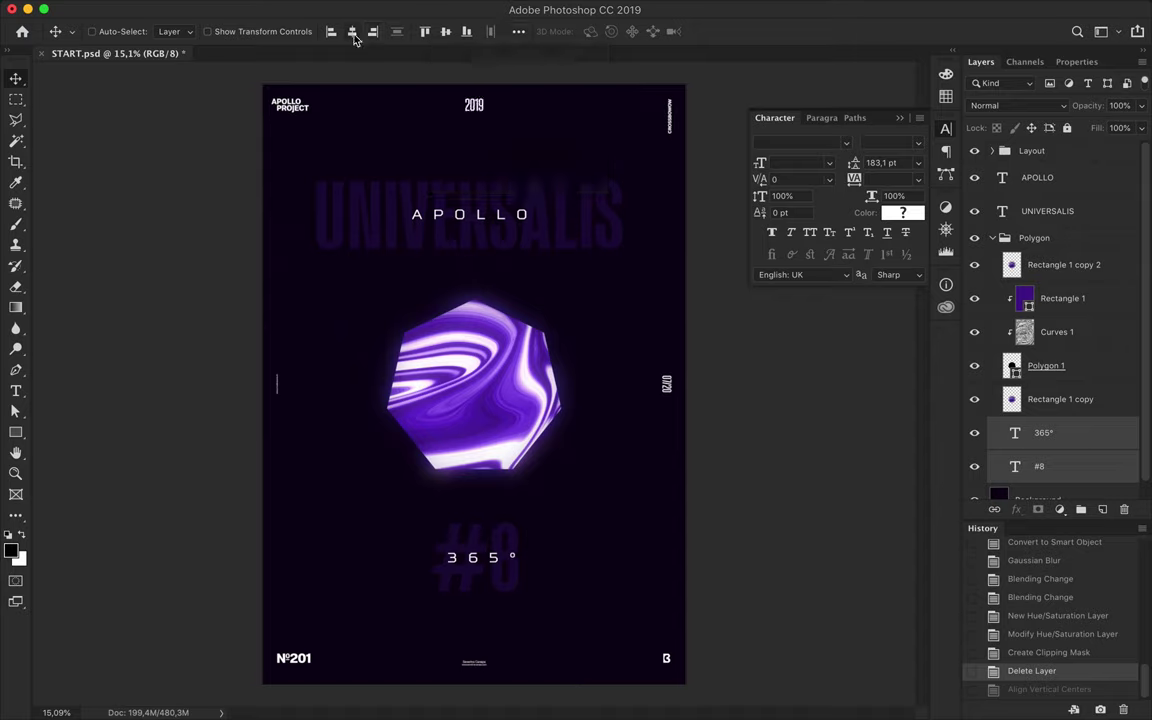
click(518, 31)
click(520, 95)
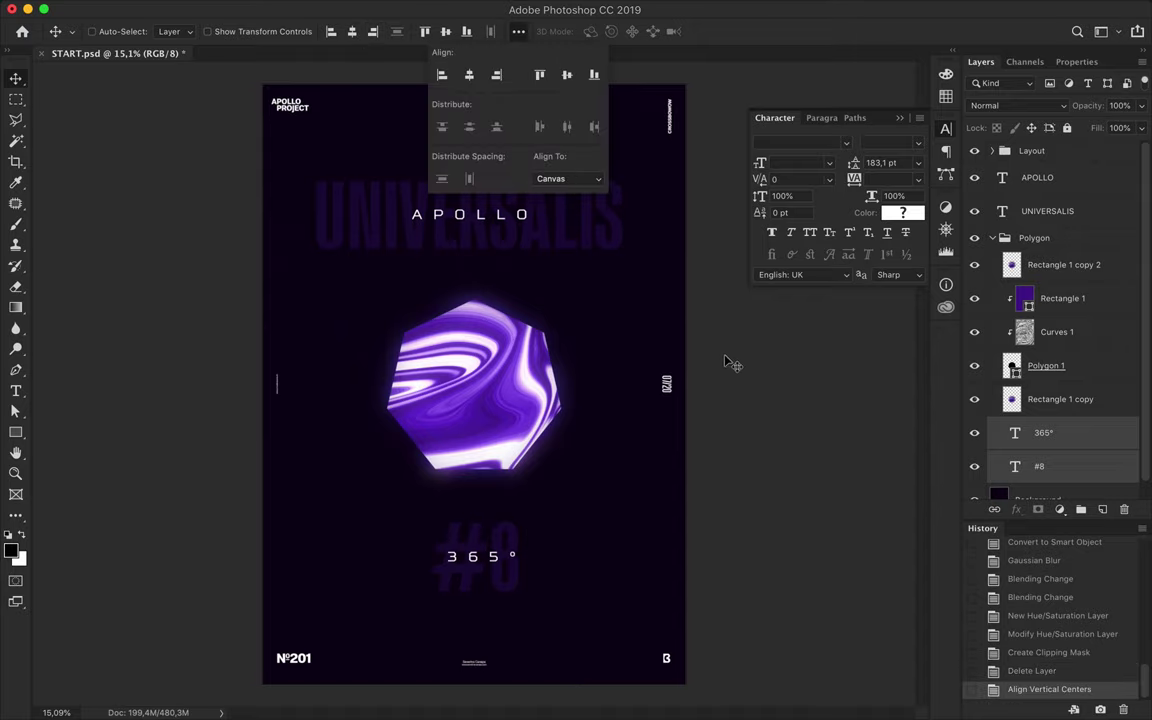
scroll(399, 244, up, 2)
scroll(399, 244, up, 2)
click(1046, 365)
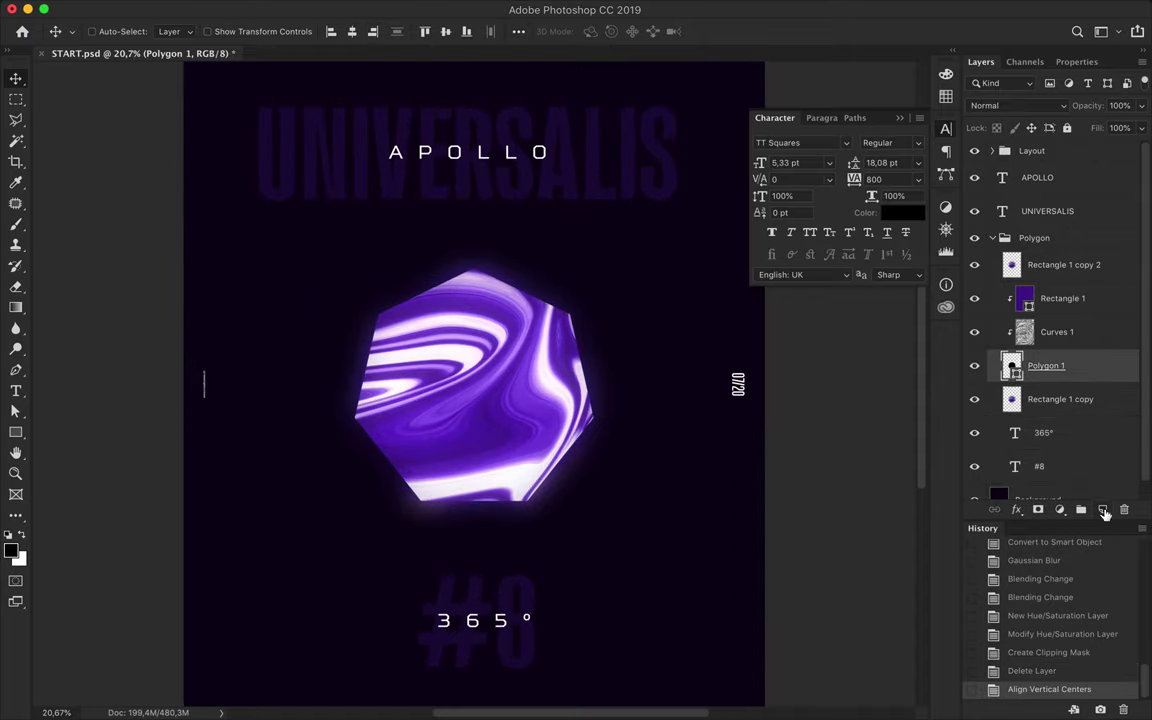
Step: Add a new empty layer and choose the large textured brush preset 14
key(ctrl+shift+alt+n)
key(b)
click(100, 31)
scroll(135, 283, down, 5)
scroll(135, 283, down, 5)
scroll(135, 283, up, 2)
click(112, 233)
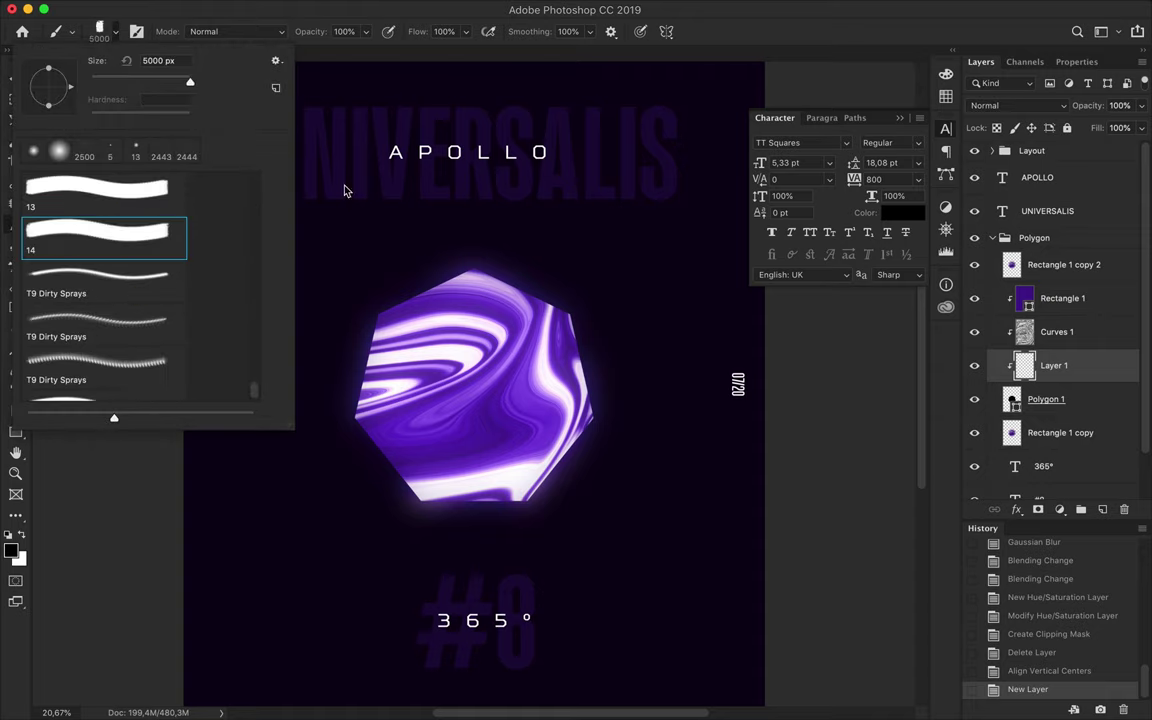
key(Return)
Step: Pick a dark purple and test-stamp the grunge brush at the right edge, then undo the stroke
click(945, 207)
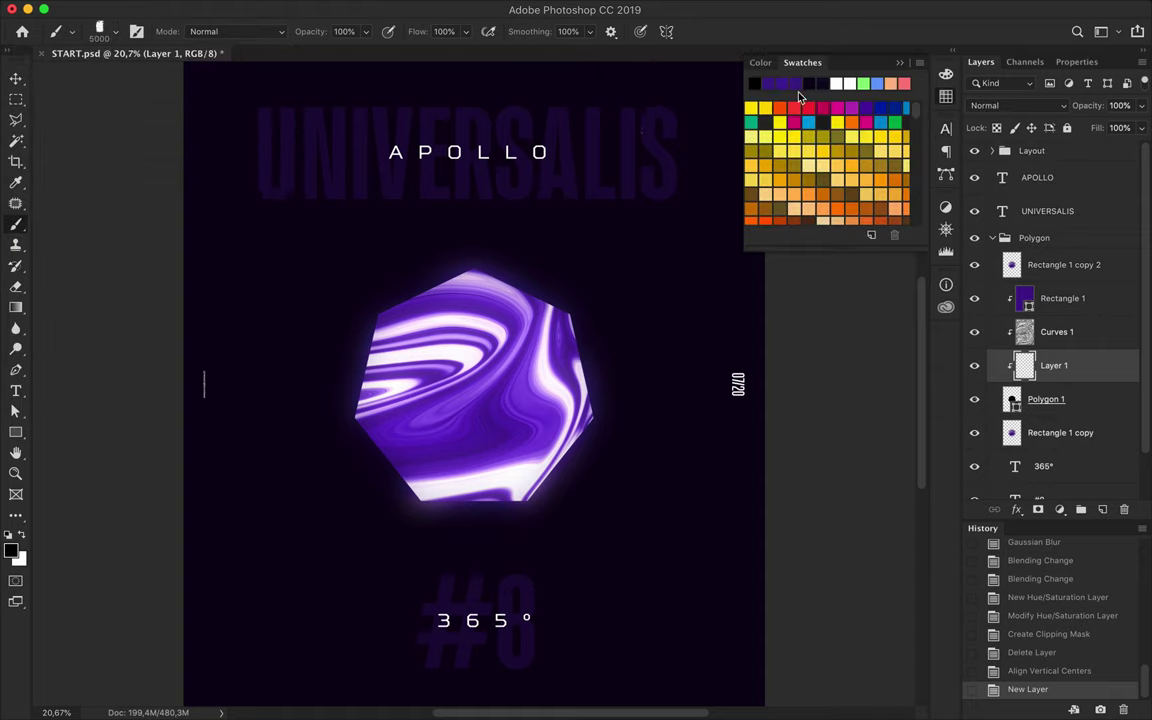
scroll(810, 470, down, 5)
click(812, 465)
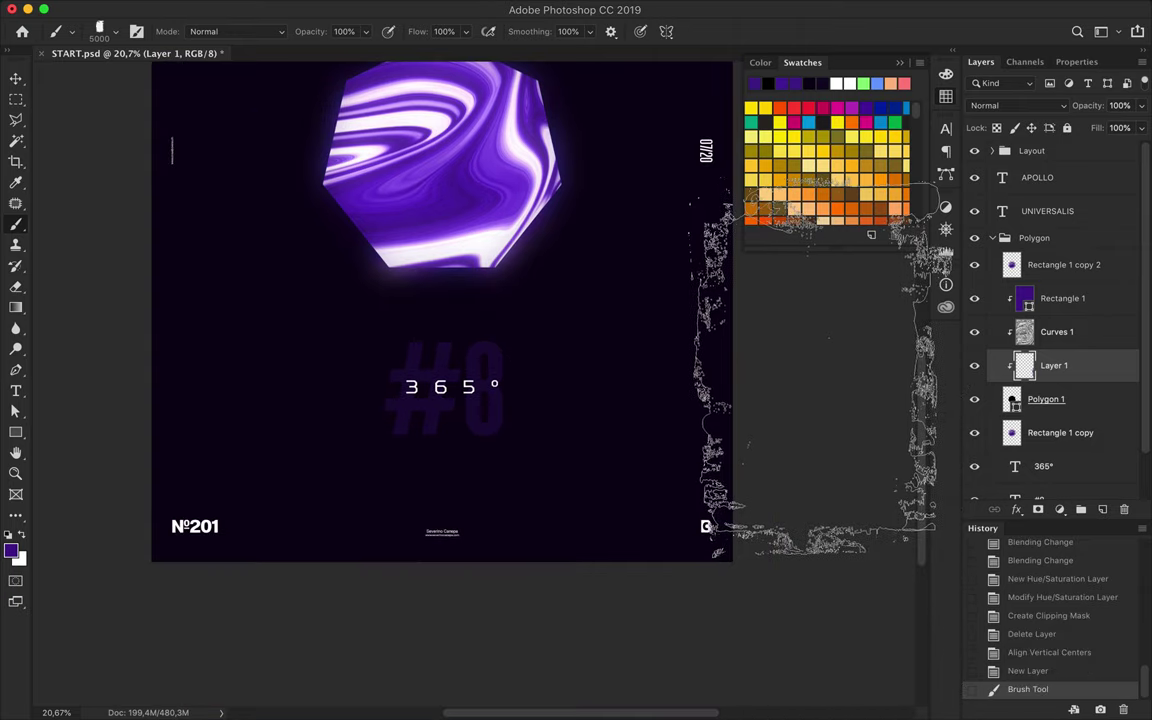
key(ctrl+z)
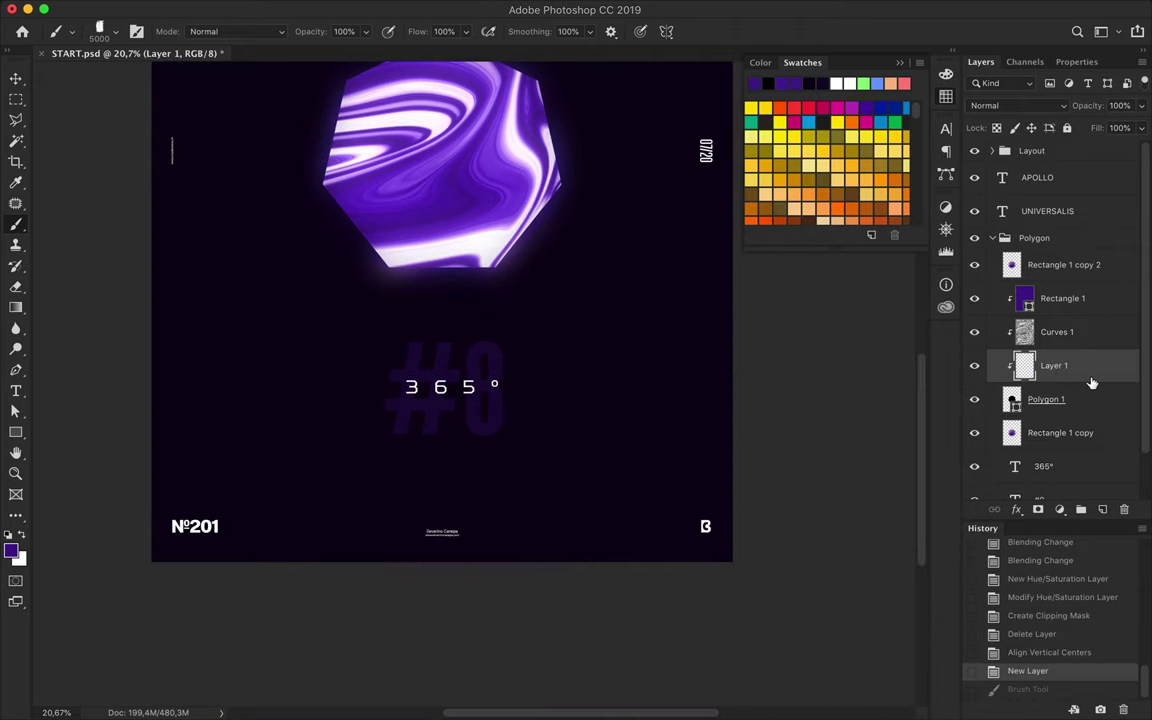
key(ctrl+z)
key(ctrl+shift+z)
Step: Move the texture layer below UNIVERSALIS and paint purple grunge strokes at 25% fill
drag(1050, 210, 1036, 254)
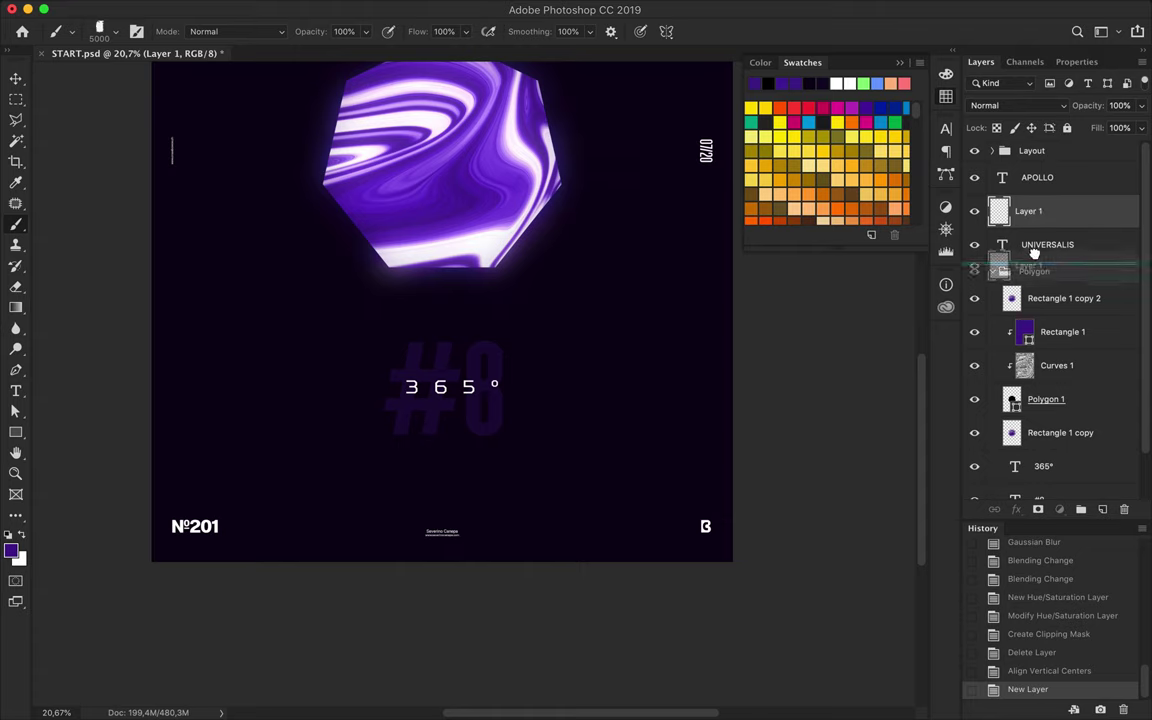
key(ctrl+0)
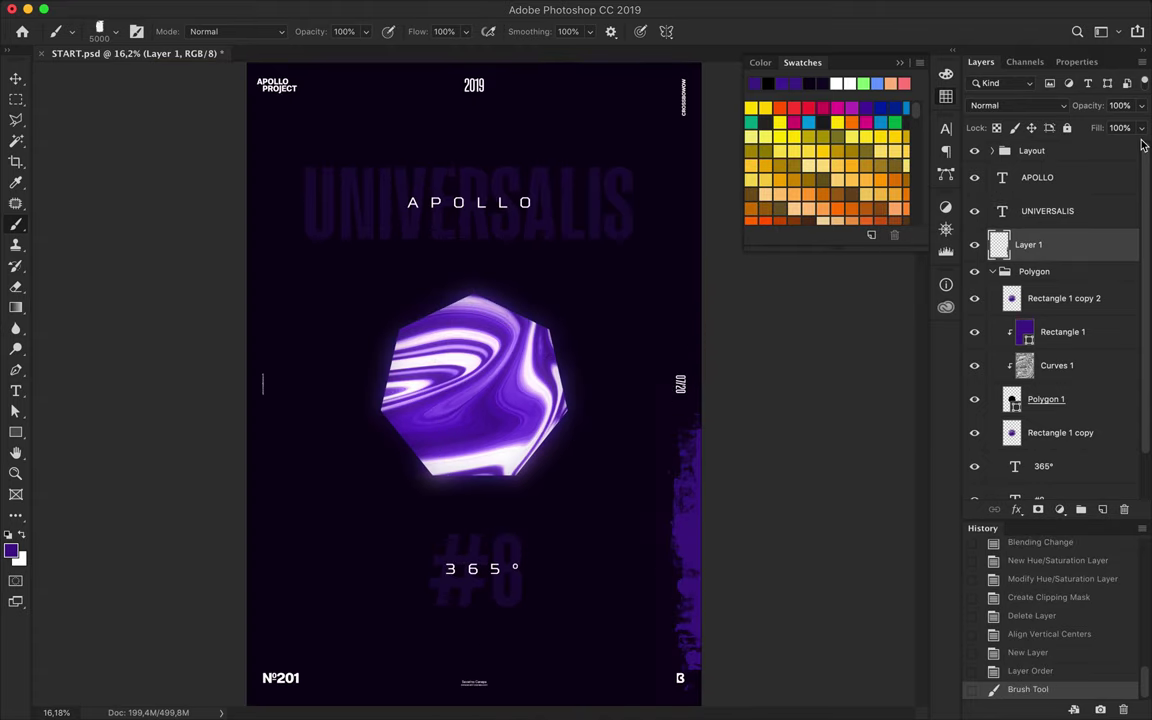
click(1141, 127)
drag(1139, 148, 1093, 152)
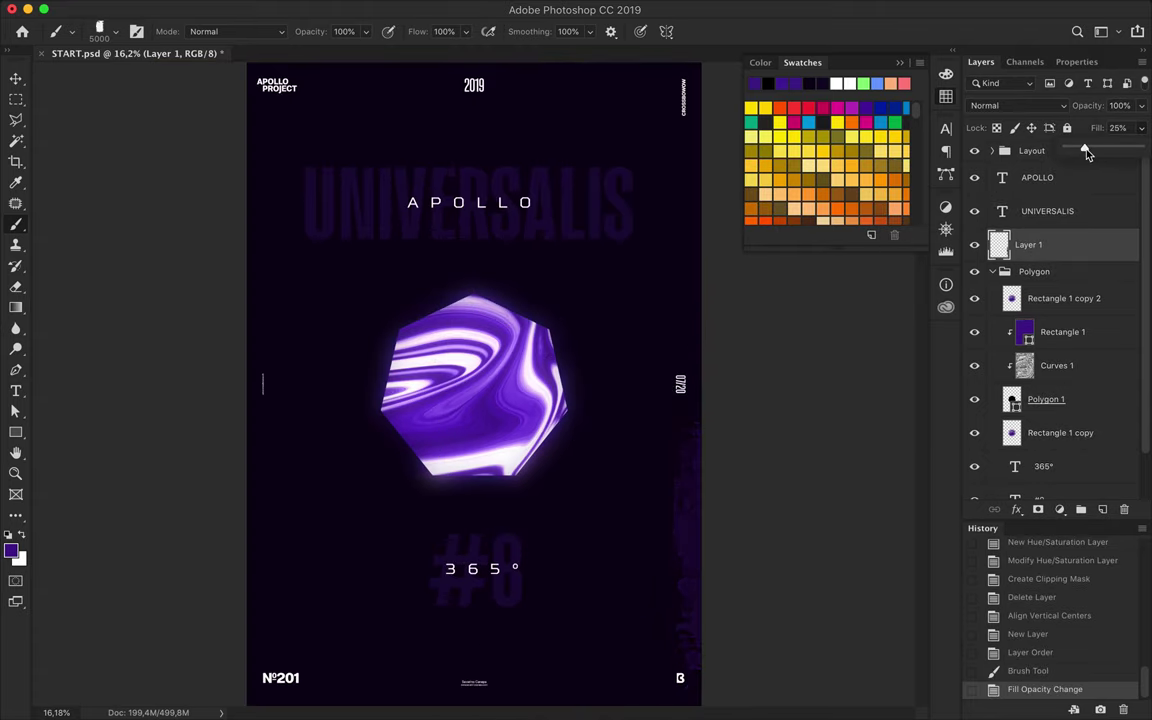
drag(58, 400, 85, 700)
click(167, 555)
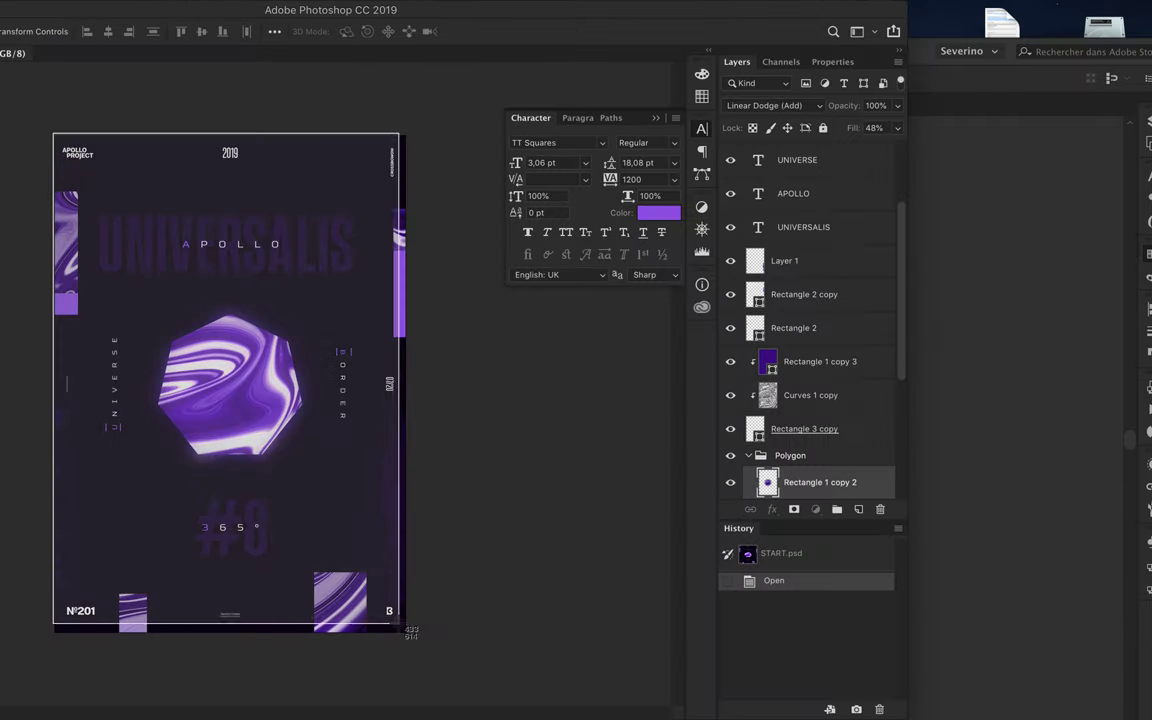
Step: Drag the finished Photoshop poster onto the Illustrator document window
mouse_move(373, 577)
mouse_down()
mouse_move(870, 477)
mouse_move(633, 291)
mouse_move(772, 574)
mouse_up()
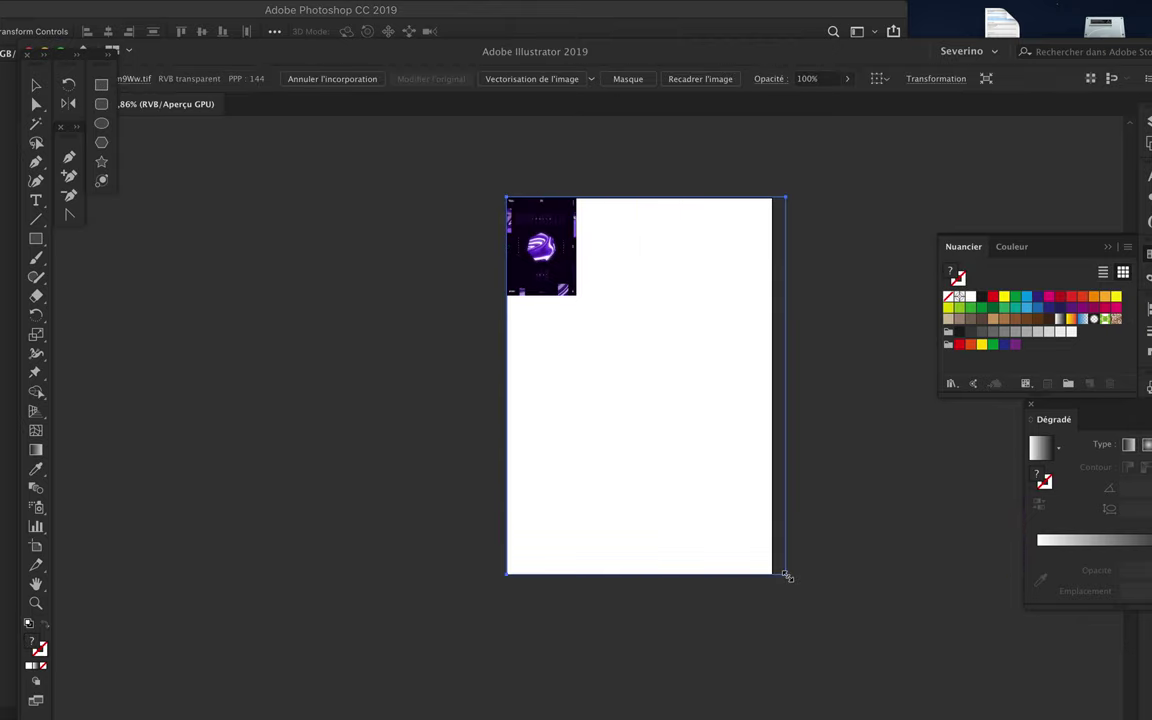
Step: Trace the heptagon's corners with the Pen tool as a closed path
scroll(613, 335, up, 3)
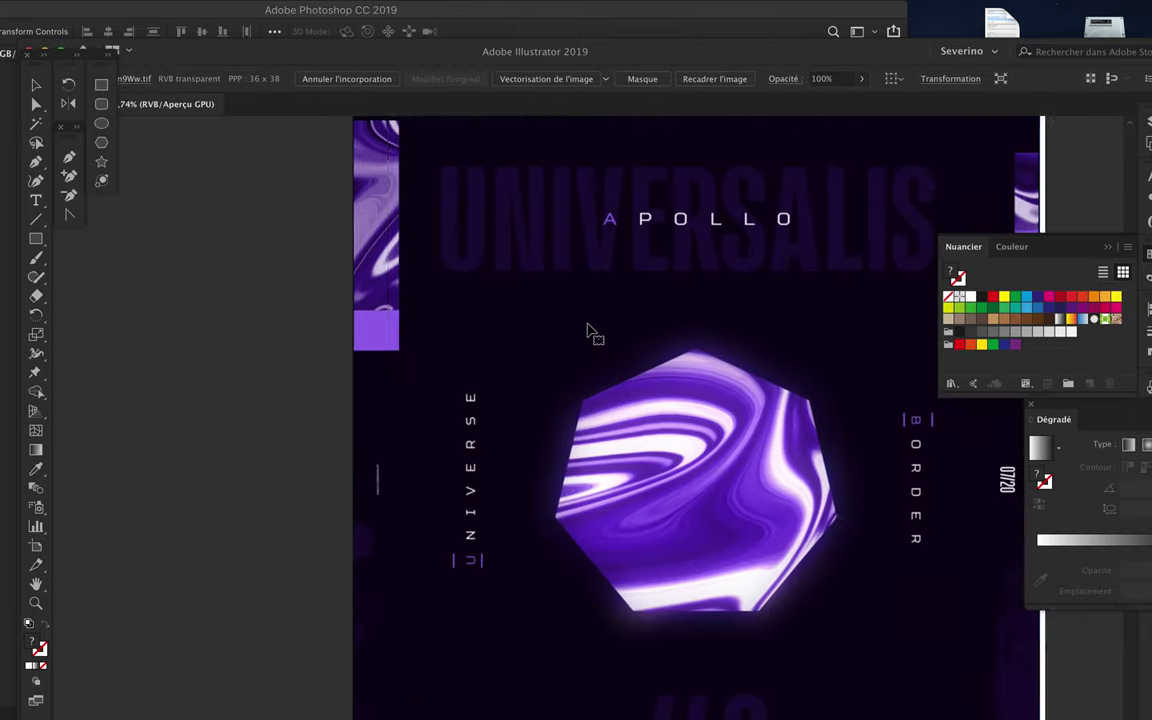
scroll(613, 335, up, 2)
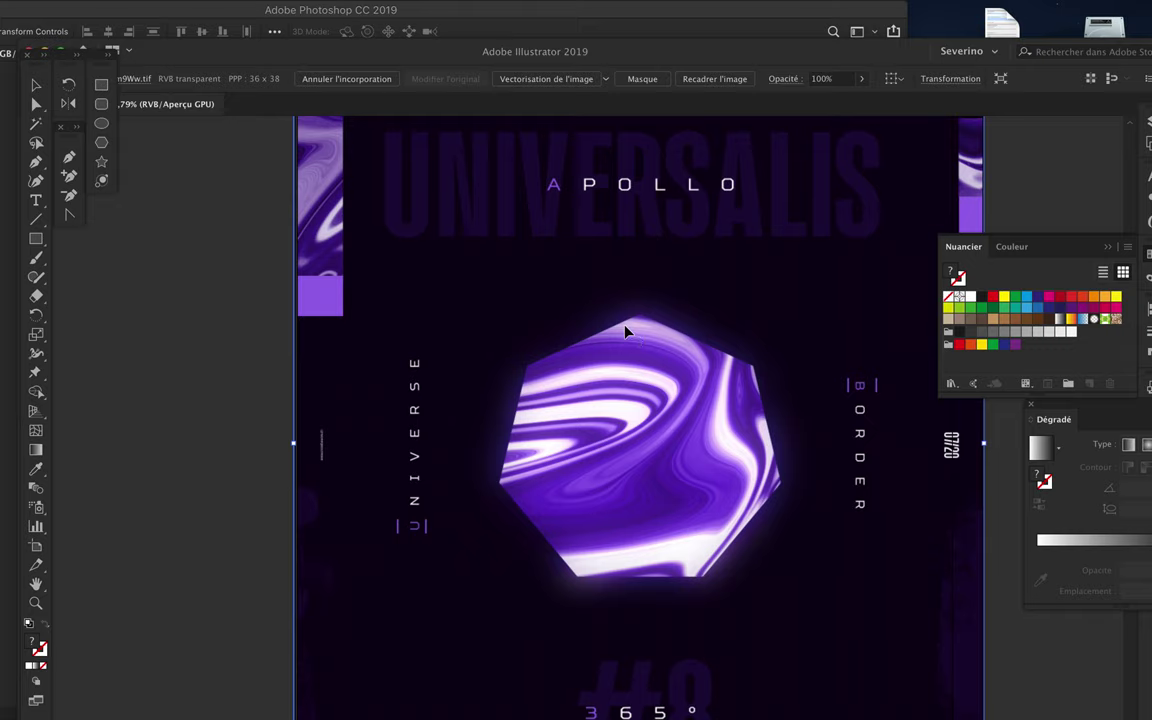
key(p)
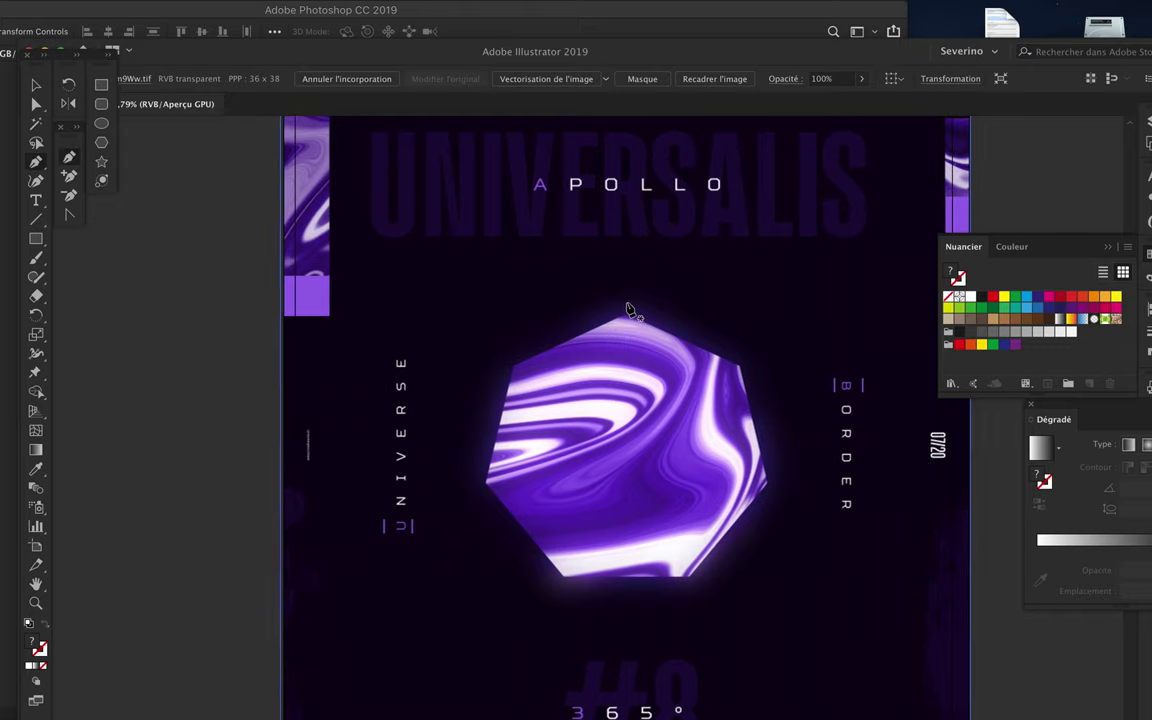
click(627, 371)
click(548, 411)
click(528, 482)
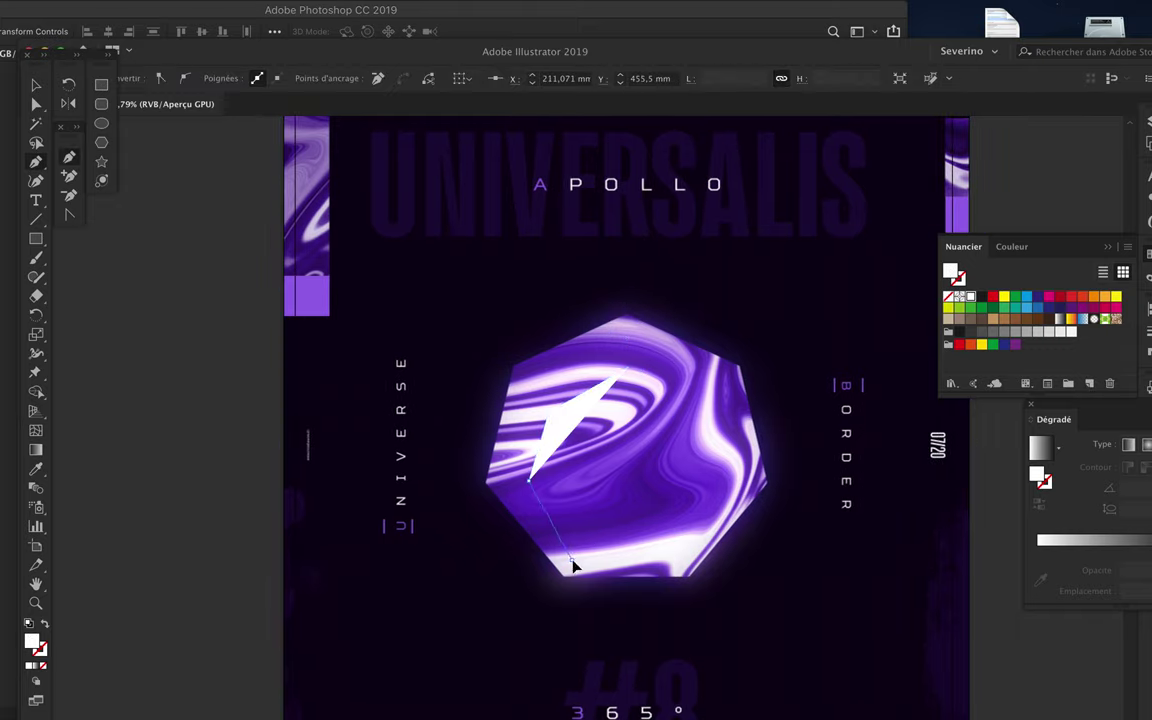
click(571, 560)
click(680, 568)
click(741, 470)
click(709, 378)
click(627, 371)
Step: Raise the top anchor, set the fill to None, add a larger heptagon, and select the placed poster
key(a)
drag(627, 371, 625, 329)
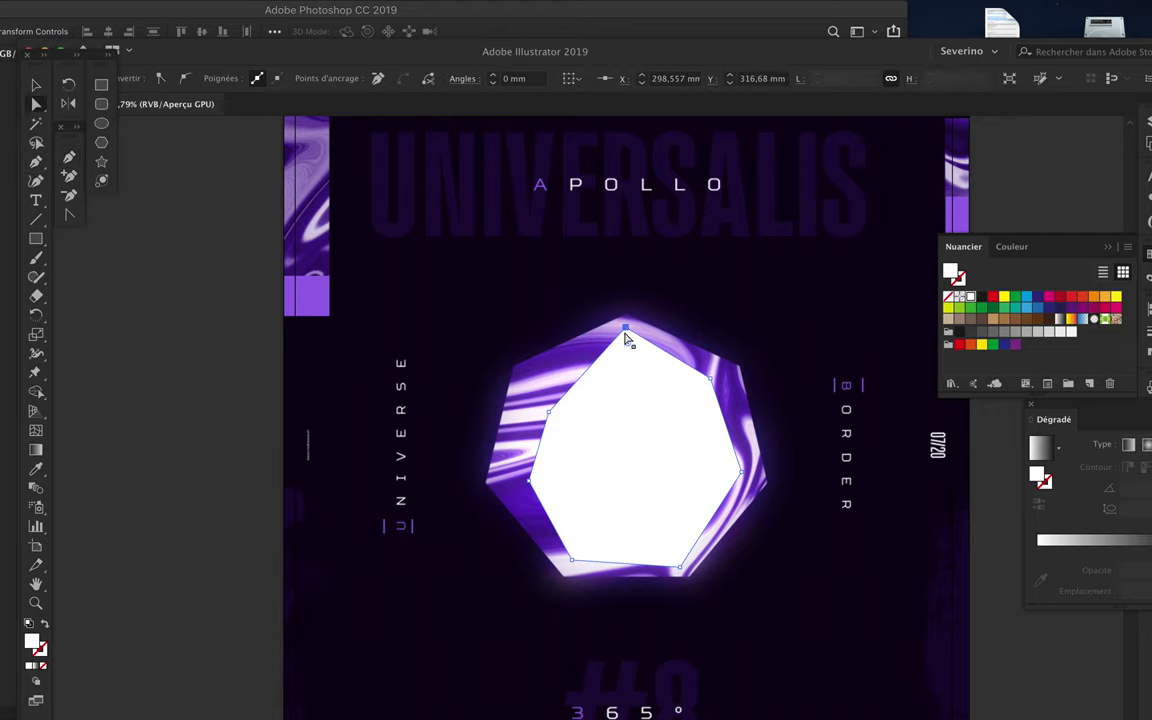
key(ctrl+7)
scroll(442, 506, down, 3)
scroll(442, 506, down, 3)
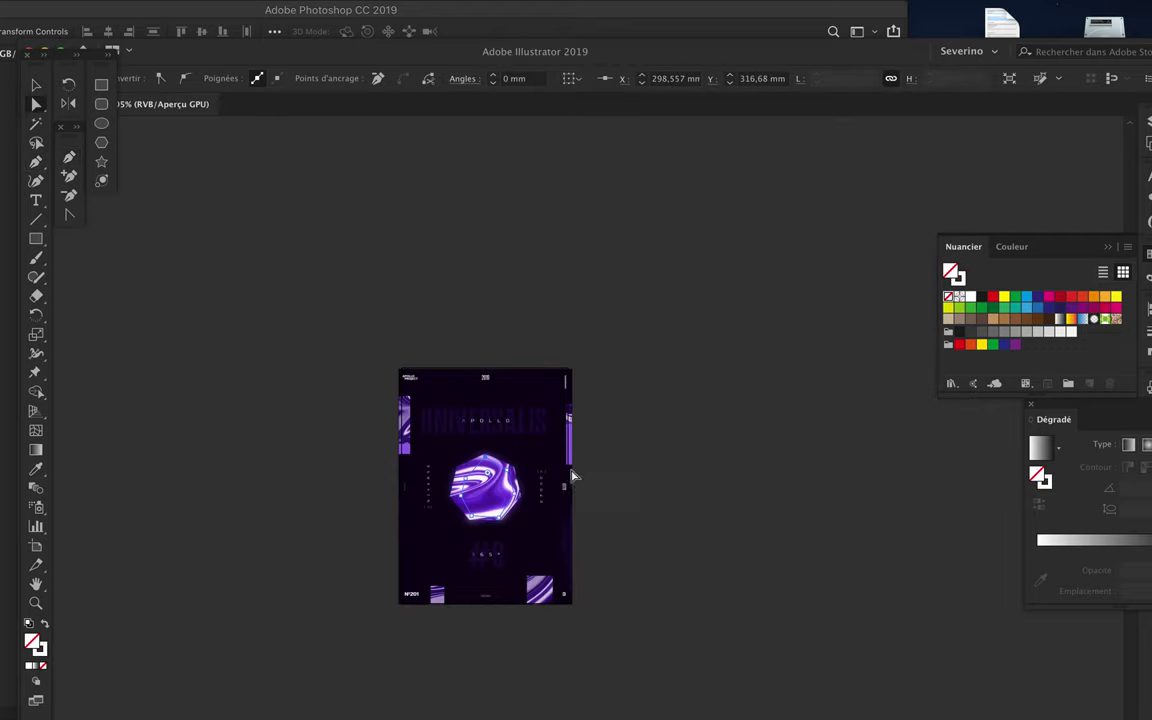
click(458, 344)
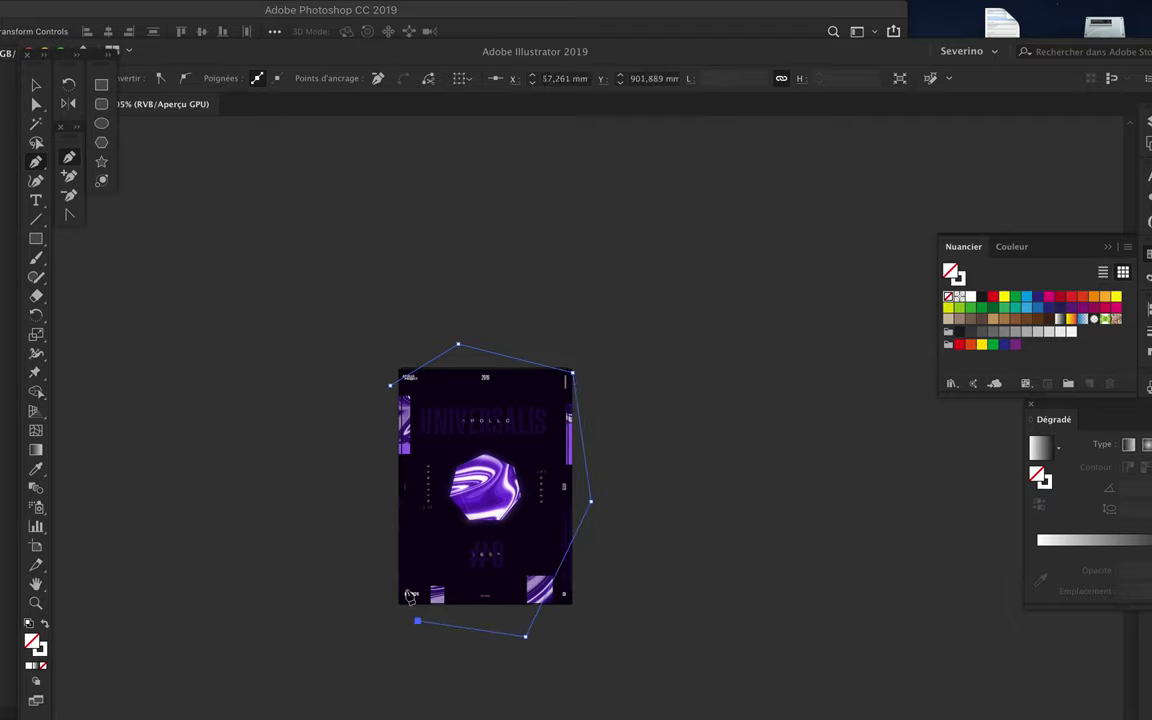
key(v)
click(437, 411)
Step: Delete the poster image and blend the two heptagon outlines with 300 steps
key(Delete)
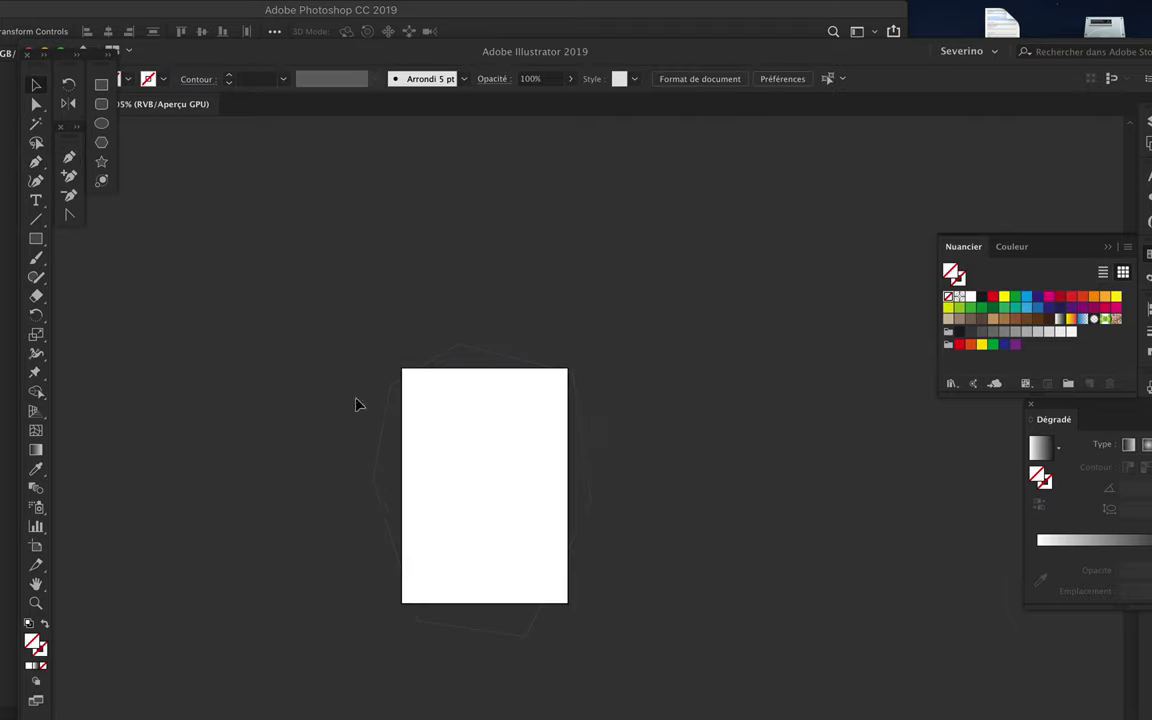
drag(381, 478, 655, 475)
click(36, 488)
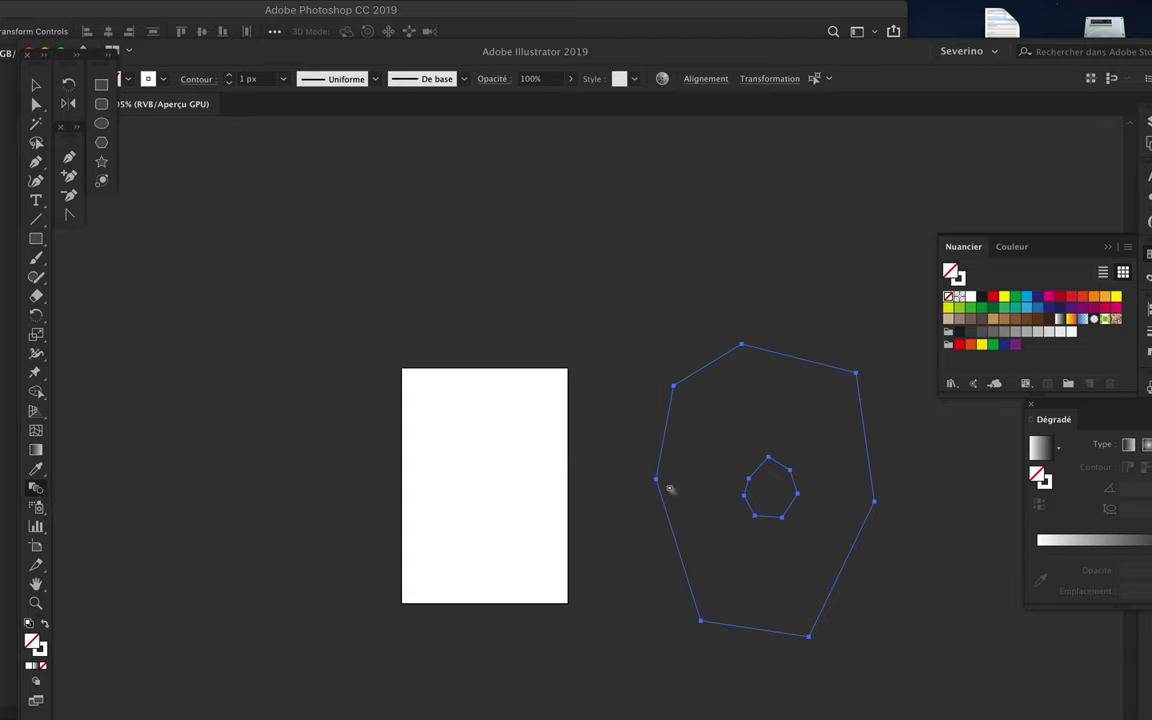
click(748, 497)
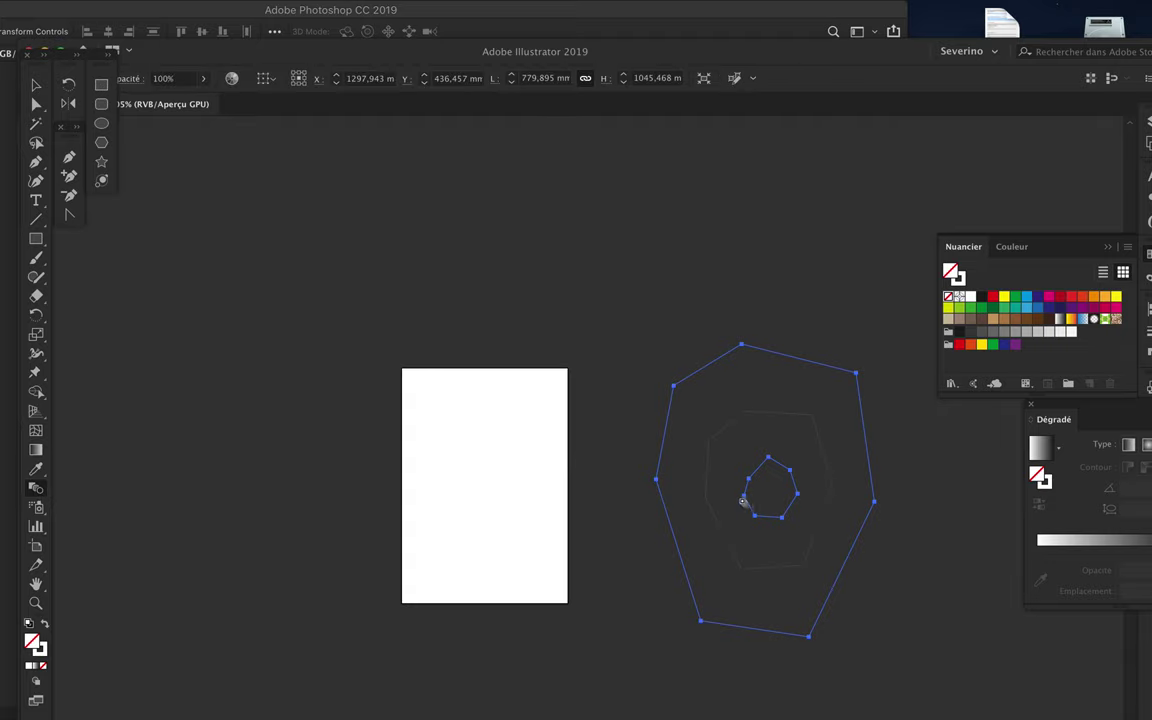
key(Return)
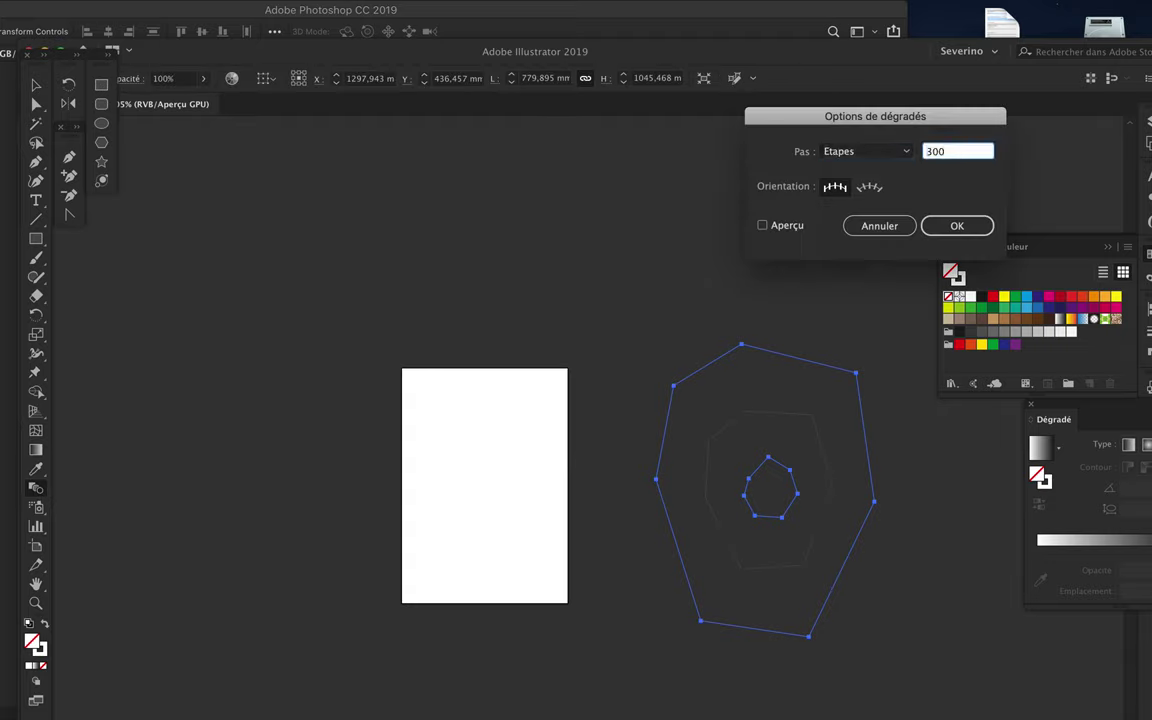
click(762, 226)
click(935, 227)
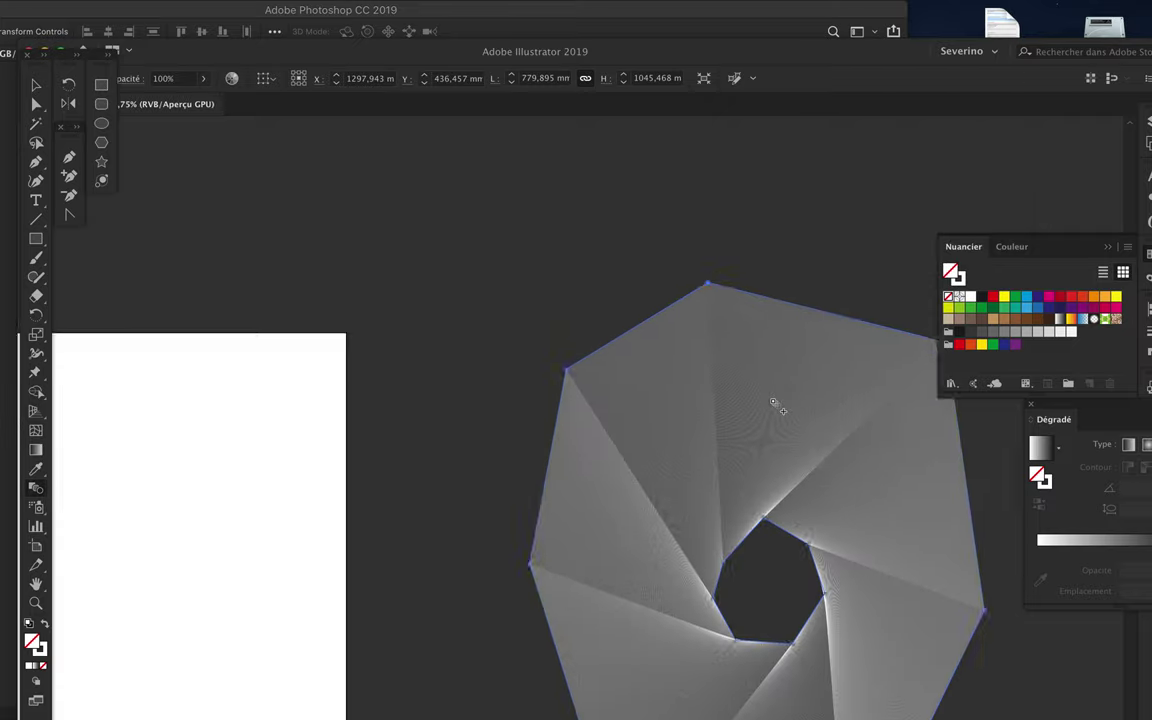
Step: Reshape the outer heptagon's left point and position the blended heptagon on the artboard
key(v)
drag(685, 470, 648, 485)
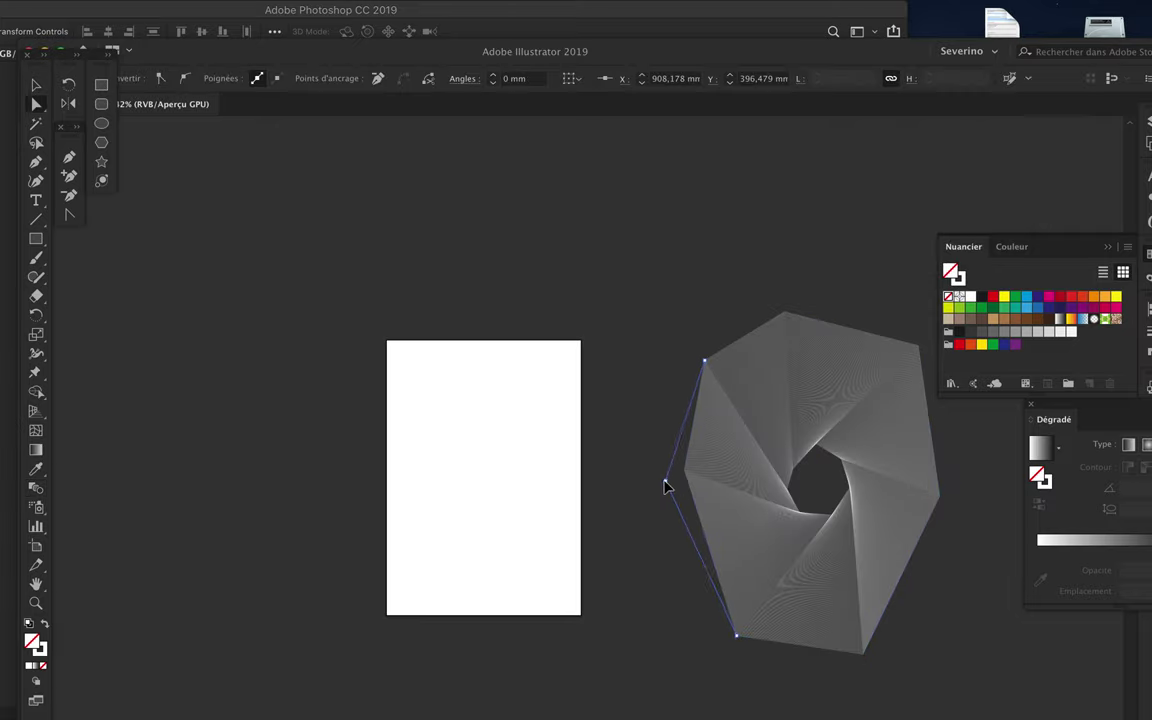
key(v)
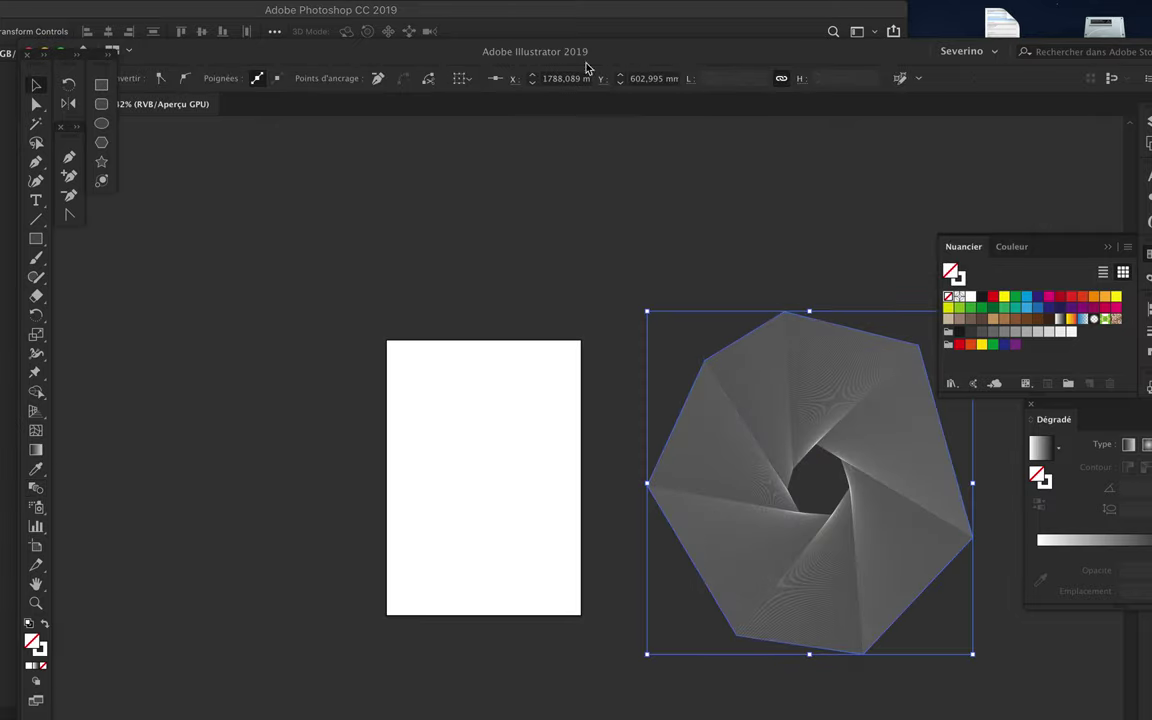
drag(573, 51, 728, 186)
drag(899, 478, 453, 356)
key(a)
Step: Set the blended heptagon's stroke weight to 0.45 px
drag(540, 188, 400, 86)
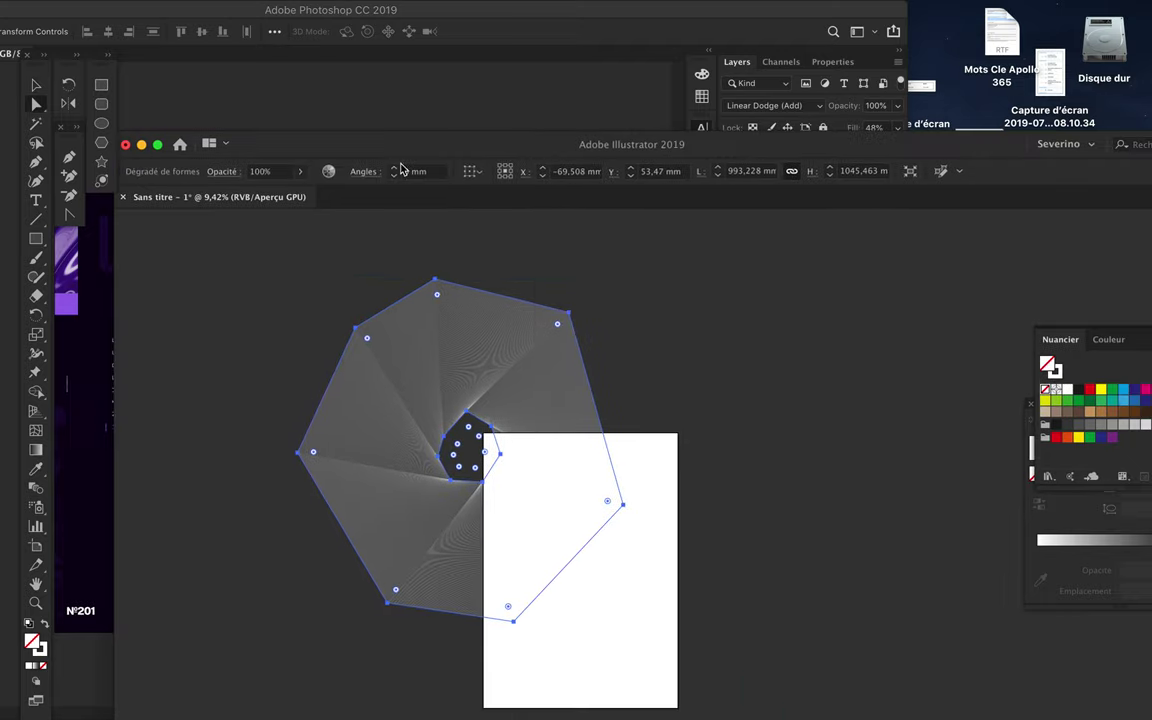
key(shift+F7)
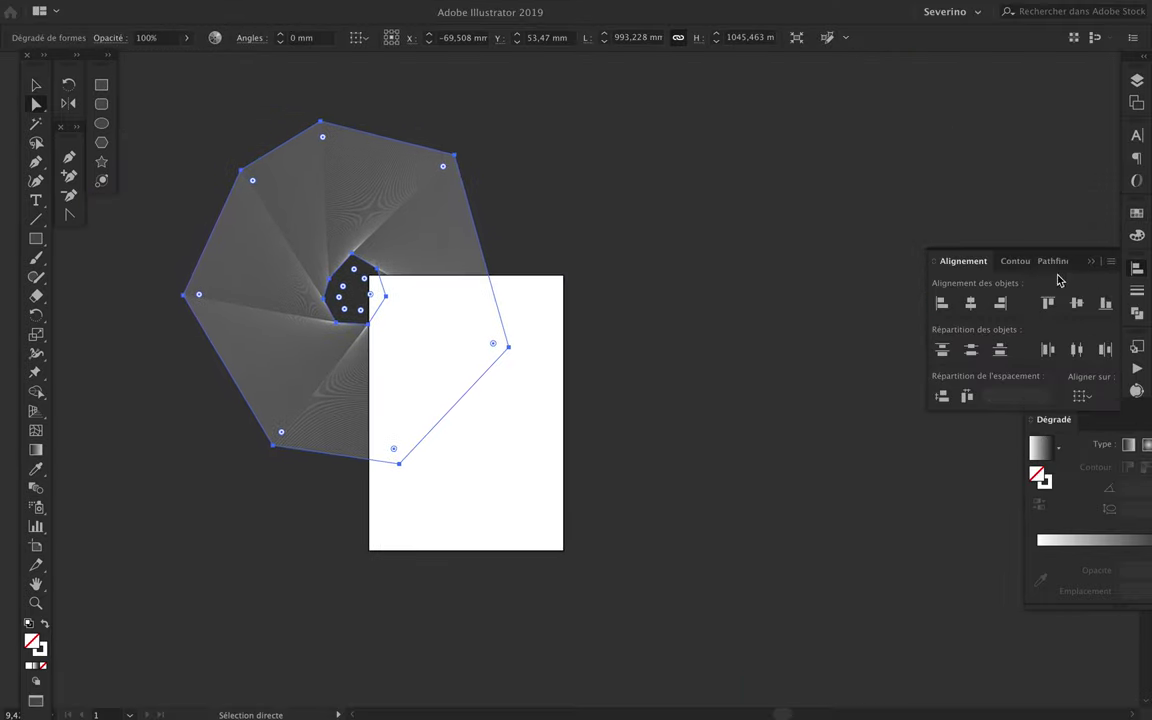
click(999, 261)
text(5)
key(Return)
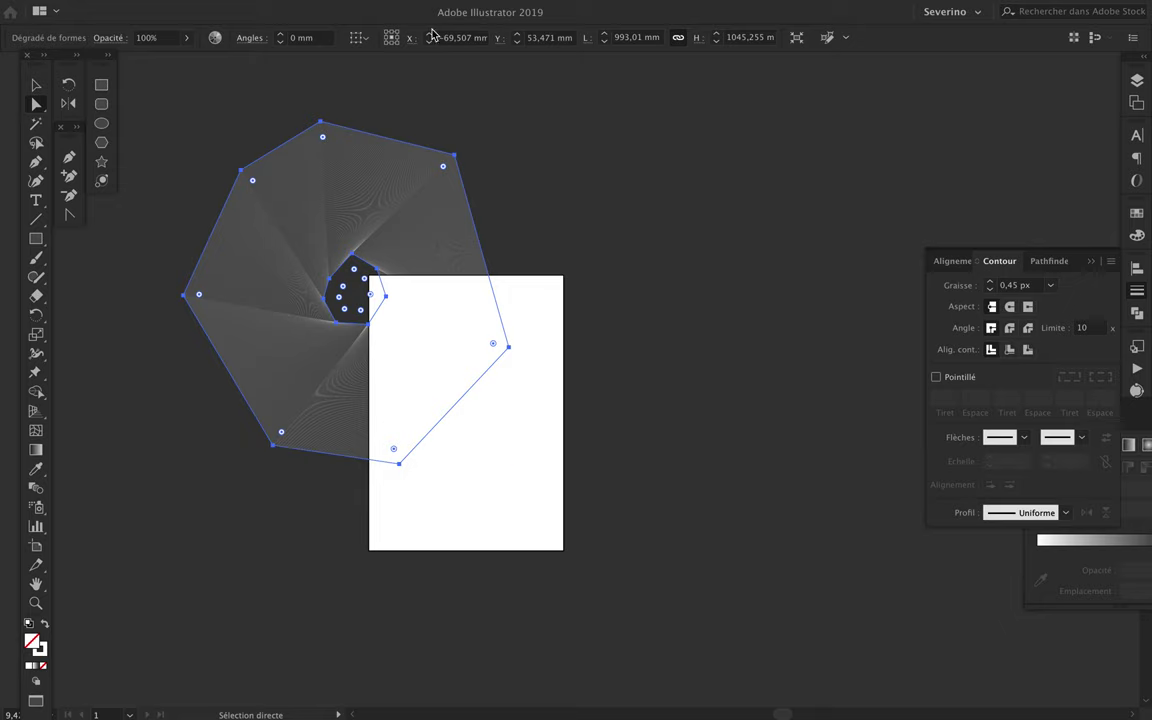
key(v)
Step: Restore the Illustrator window and paste the heptagon into the Photoshop poster
double_click(325, 13)
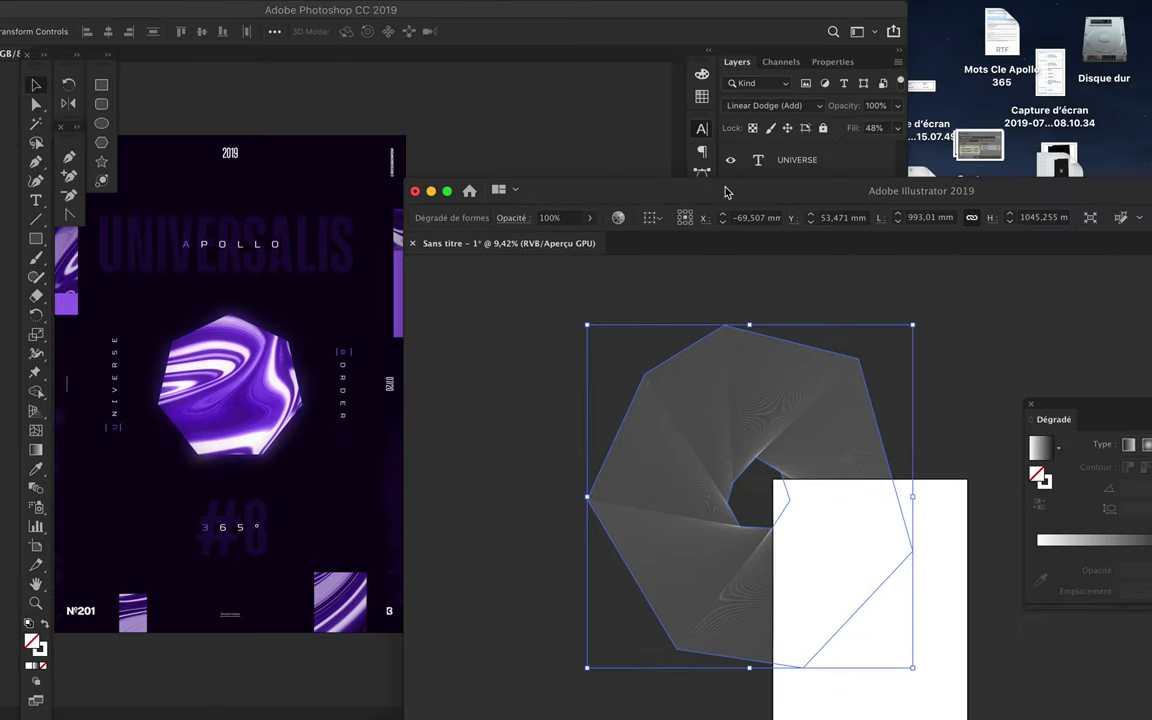
click(300, 304)
key(ctrl+v)
Step: Enlarge the pasted heptagon to 98.30% so its line pattern covers the poster
drag(230, 607, 247, 686)
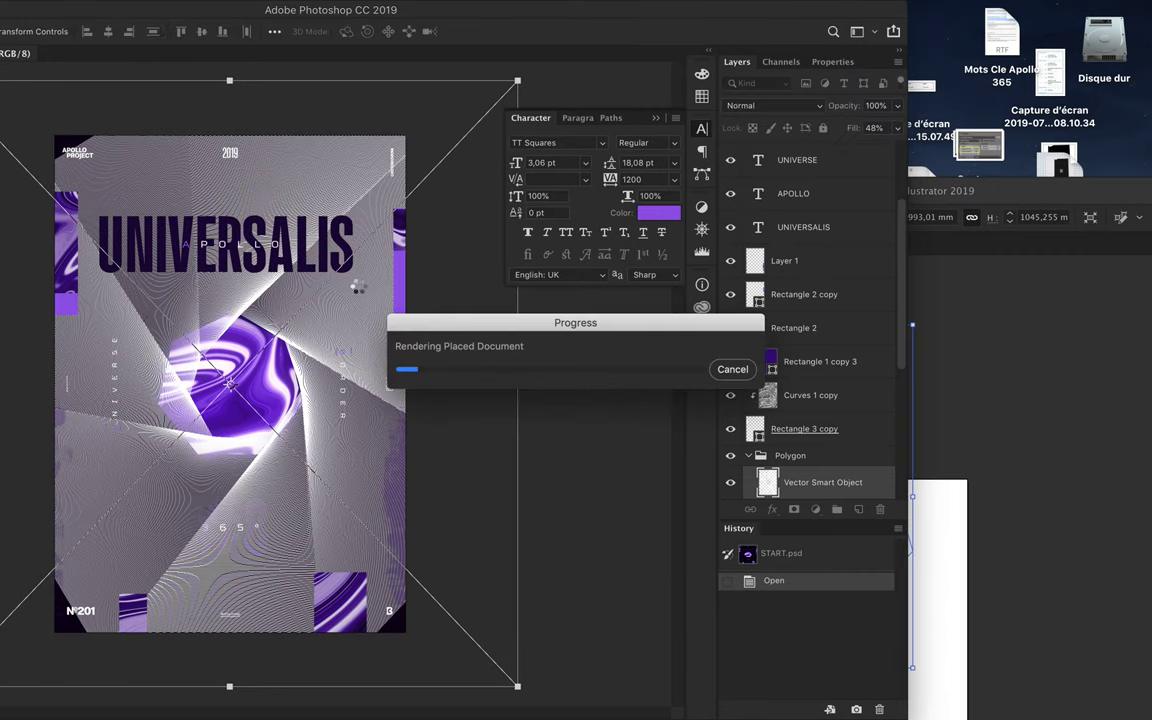
click(417, 192)
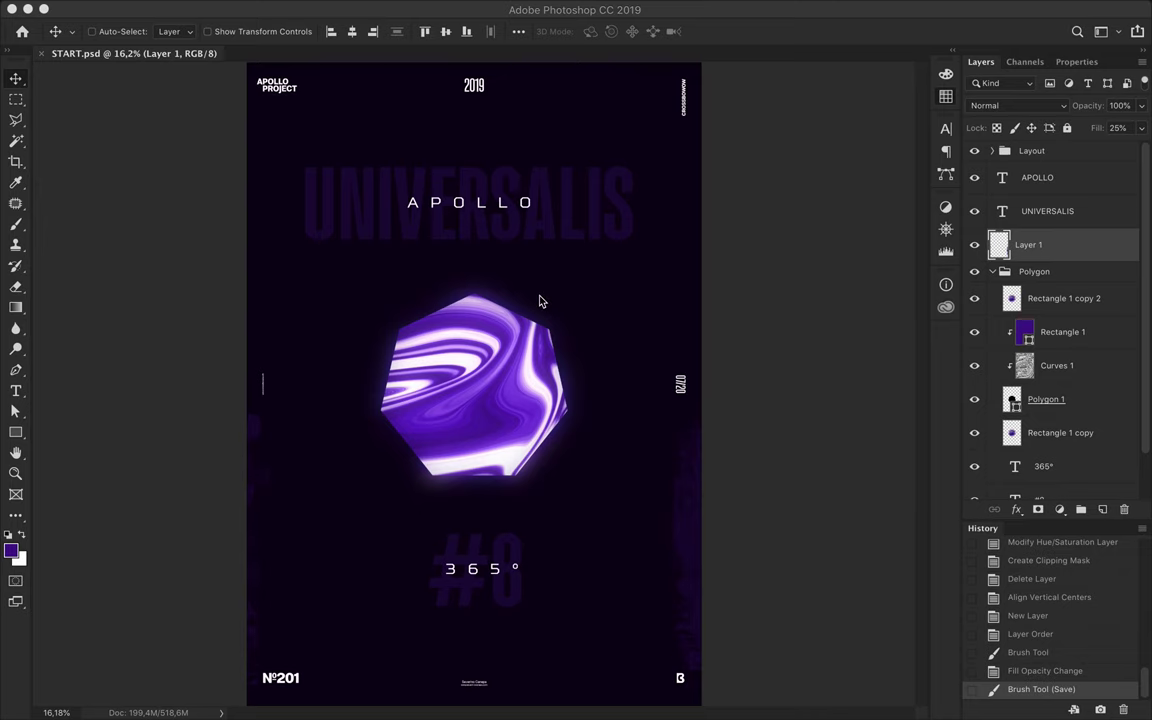
Step: Sample light purple from the marble heptagon and apply it to APOLLO's A and 365°'s 3
drag(499, 321, 499, 311)
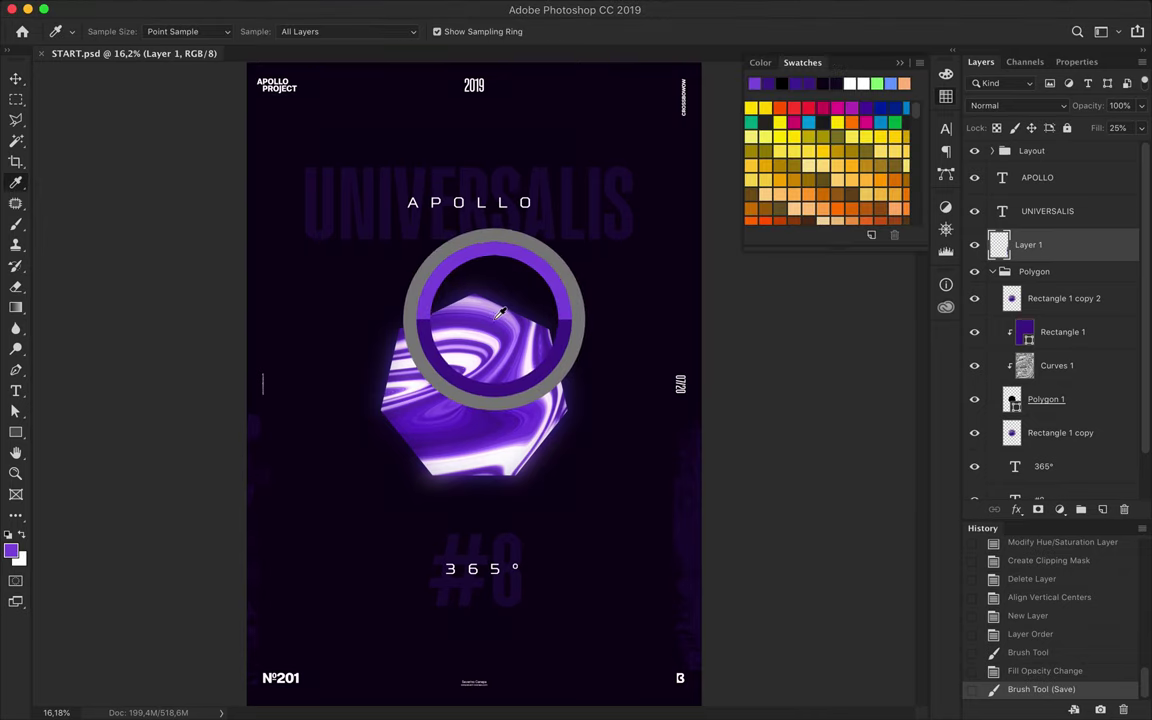
click(413, 203)
click(18, 80)
double_click(444, 568)
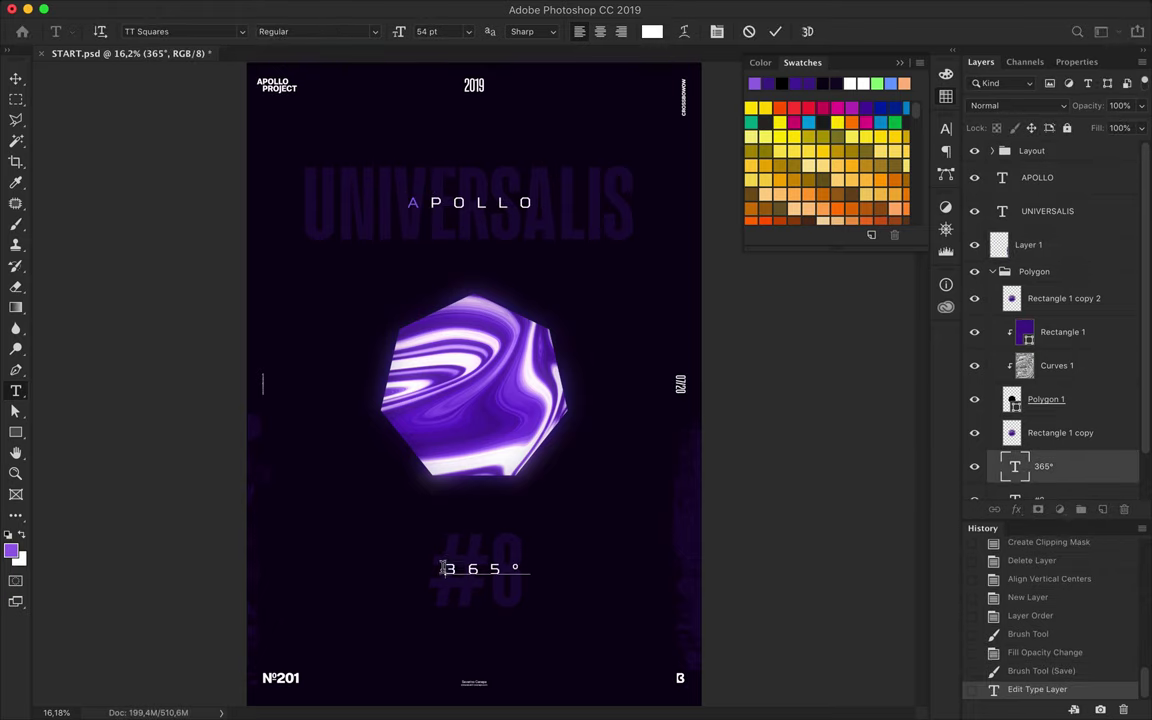
click(16, 79)
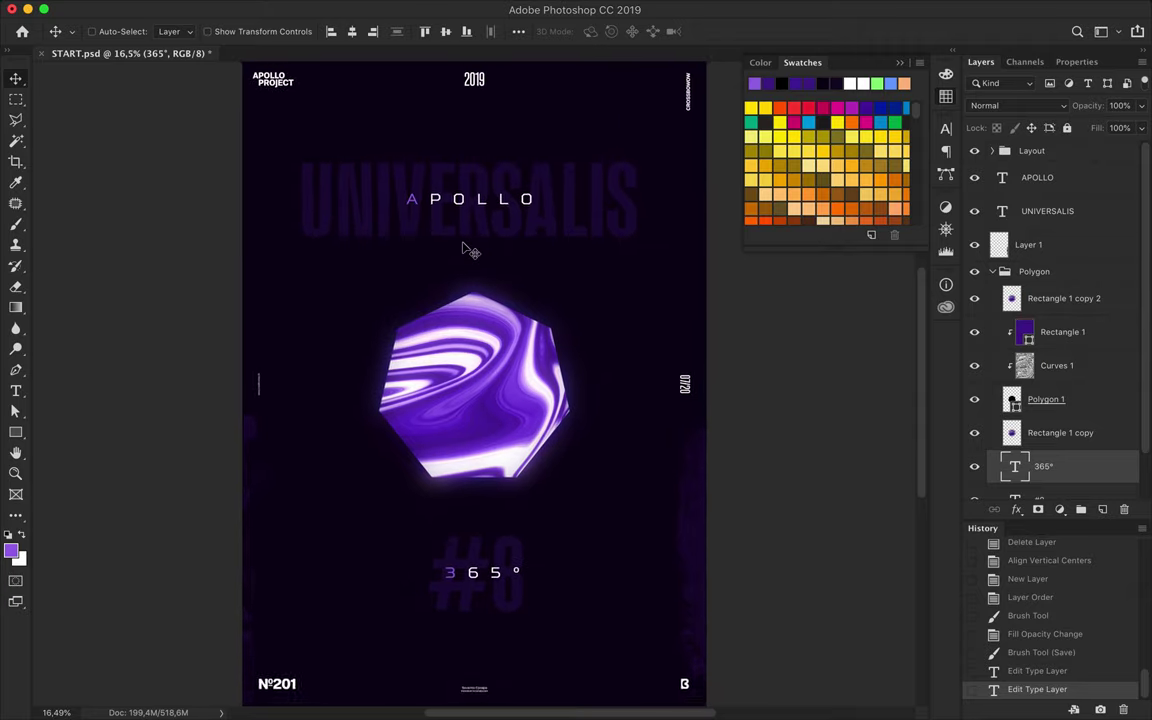
scroll(463, 249, up, 1)
scroll(330, 298, down, 3)
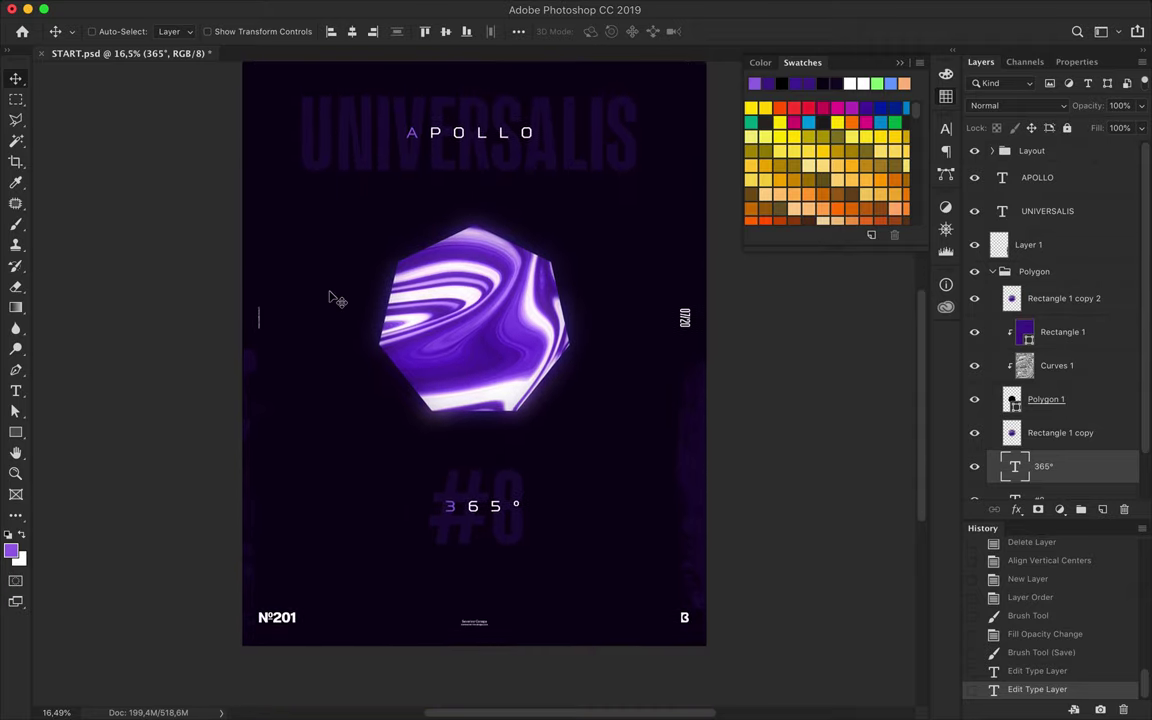
scroll(330, 298, up, 3)
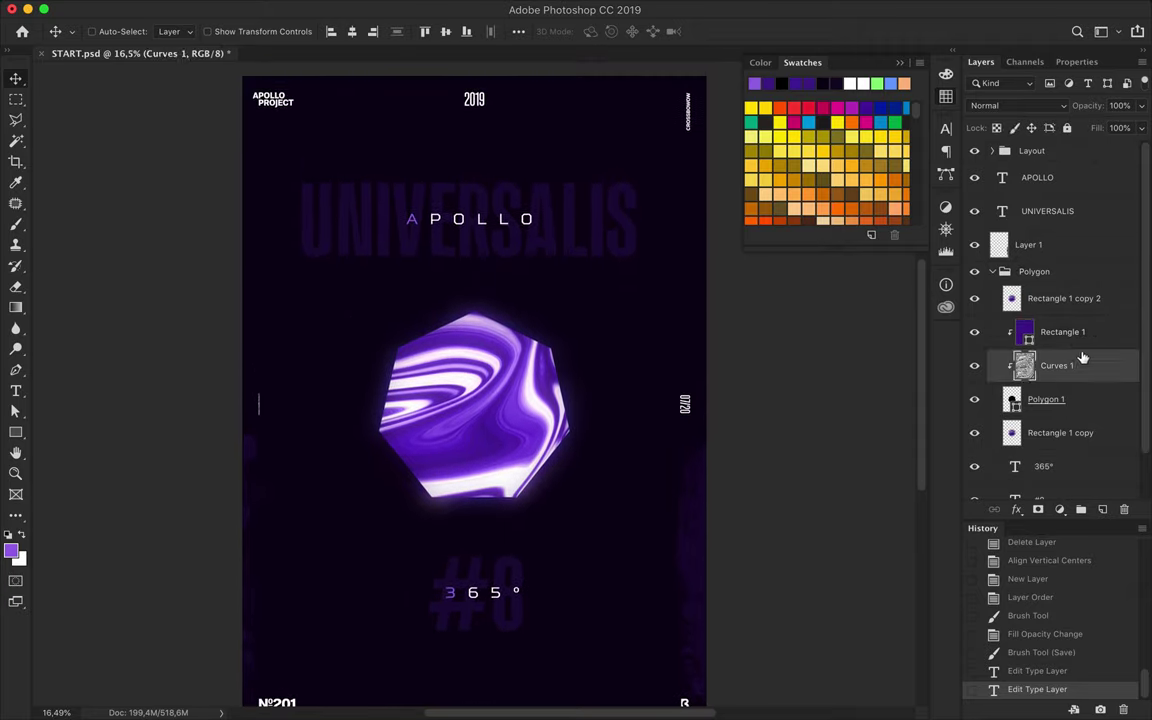
Step: Move Rectangle 1 copy 3 and Curves 1 copy up, add Layer 2, and clip both into the texture stack
drag(1089, 372, 1053, 262)
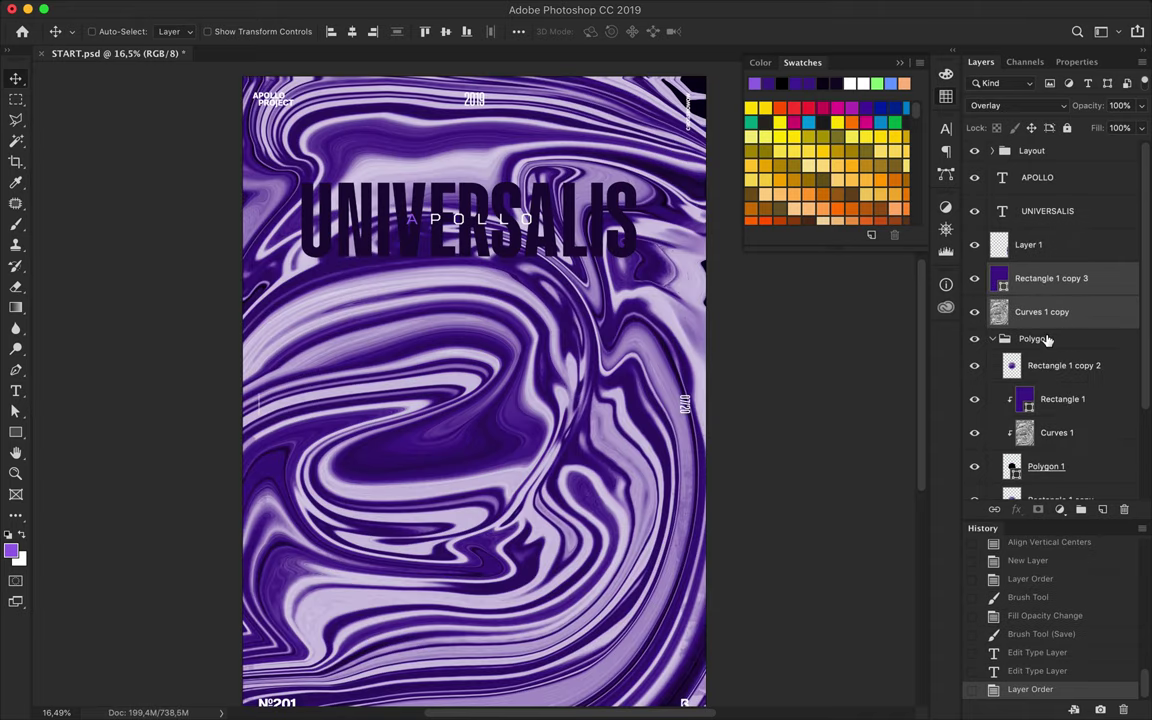
click(1102, 509)
drag(1030, 278, 1030, 332)
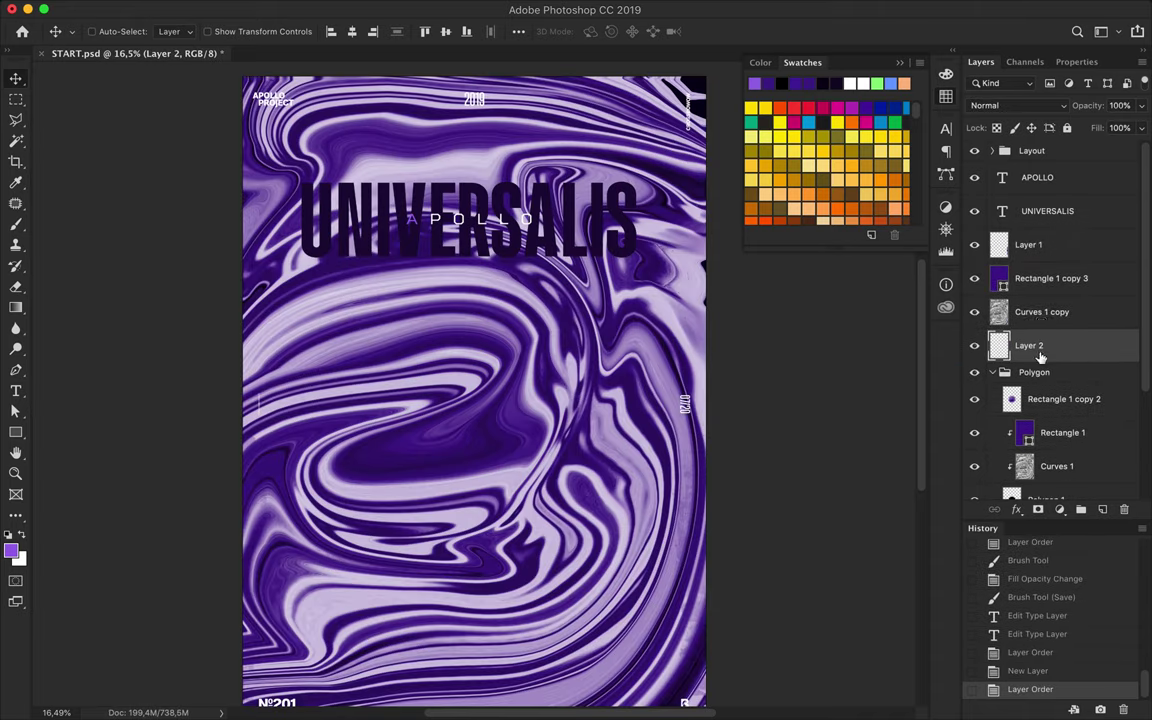
alt+click(1022, 326)
alt+click(1022, 295)
Step: Draw a small rectangle near the top right and a tall one near the upper left
key(u)
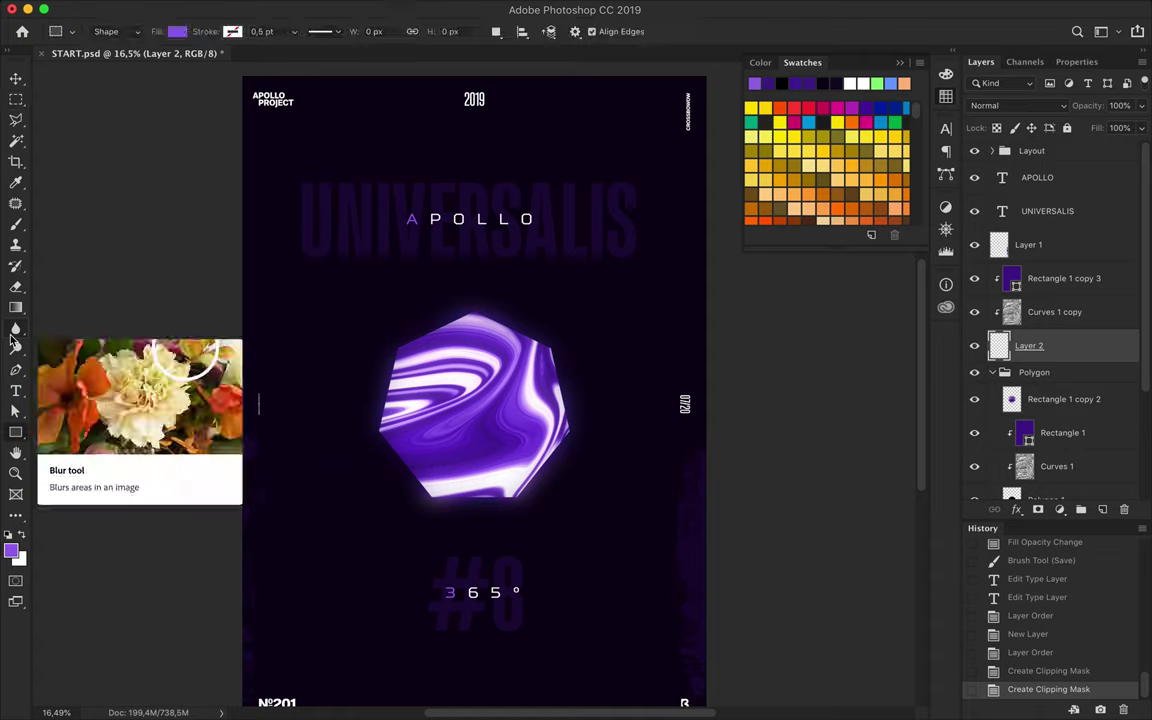
click(177, 32)
drag(712, 163, 675, 212)
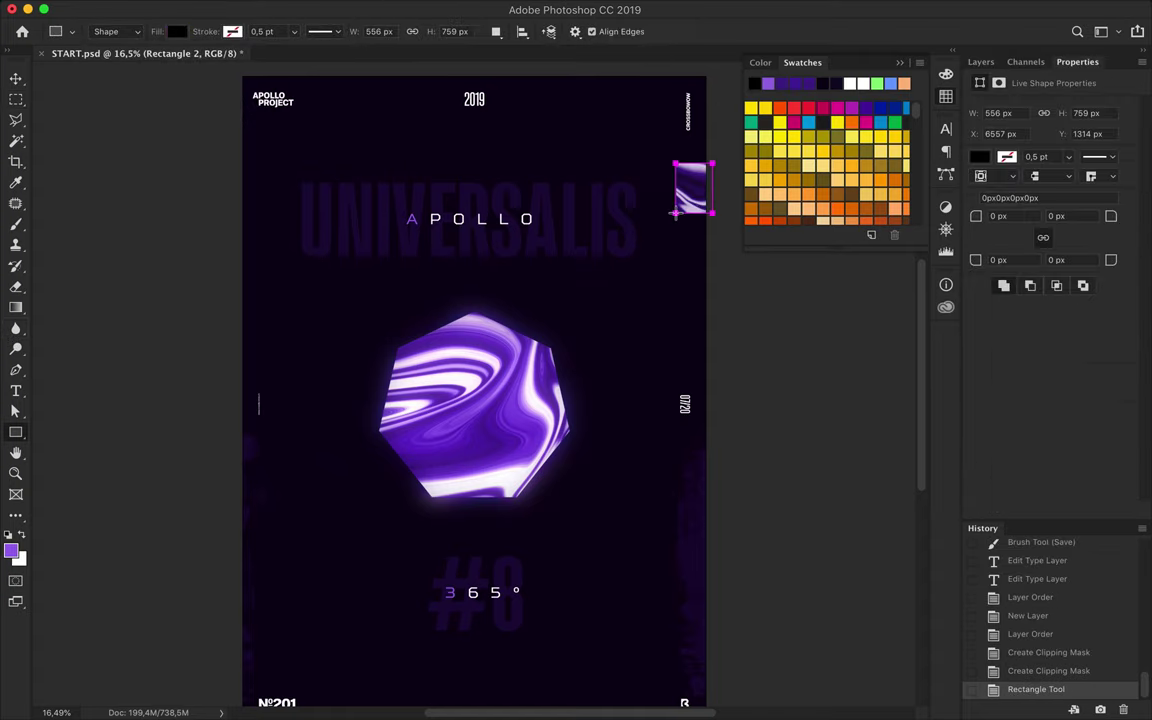
click(982, 63)
drag(272, 278, 274, 278)
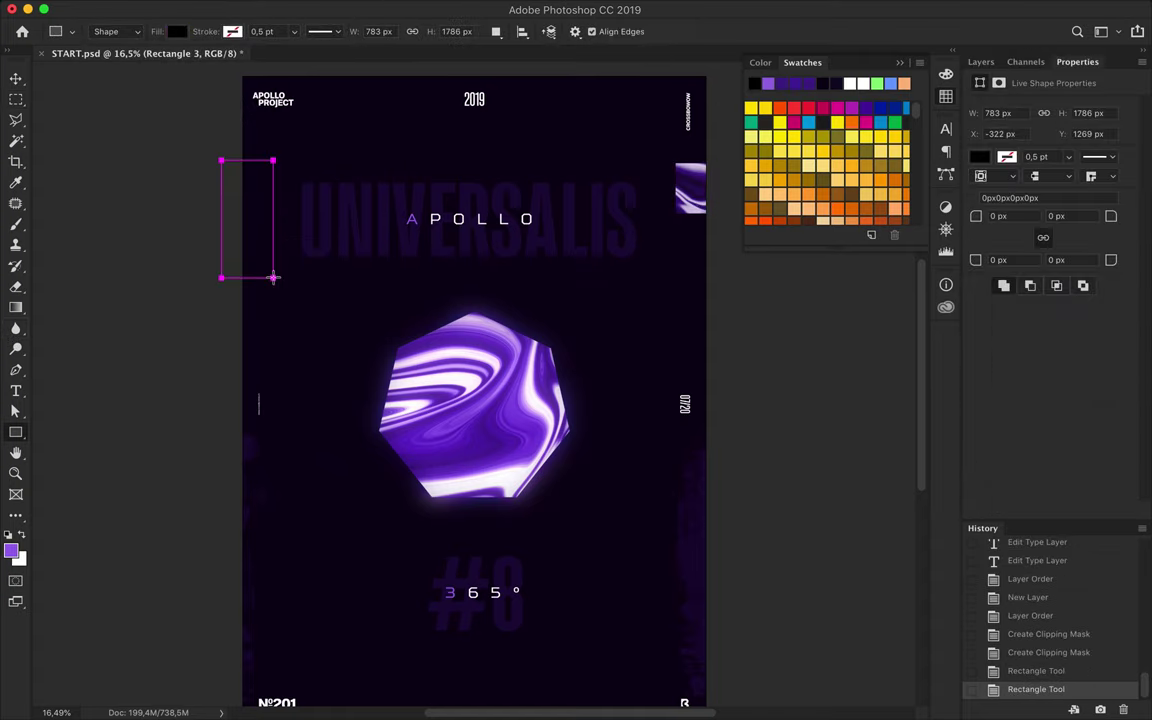
Step: Release Rectangle 2 and Rectangle 3 from the clipping mask
click(982, 63)
shift+click(1081, 380)
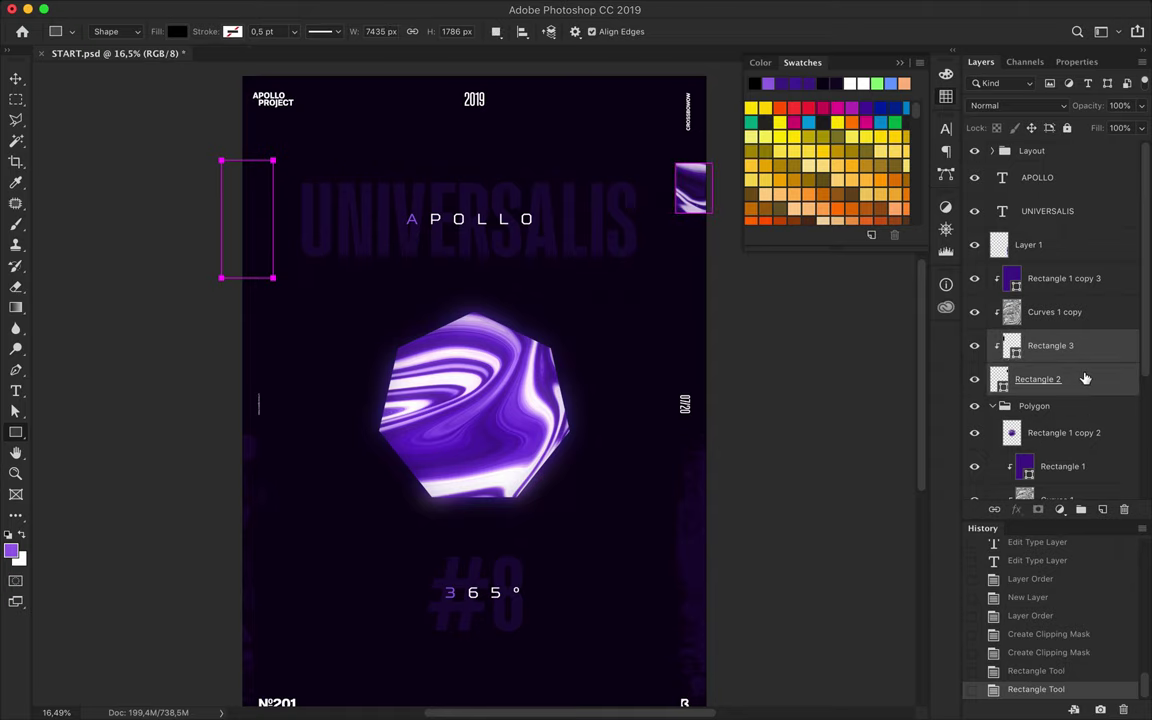
right_click(1085, 379)
key(Escape)
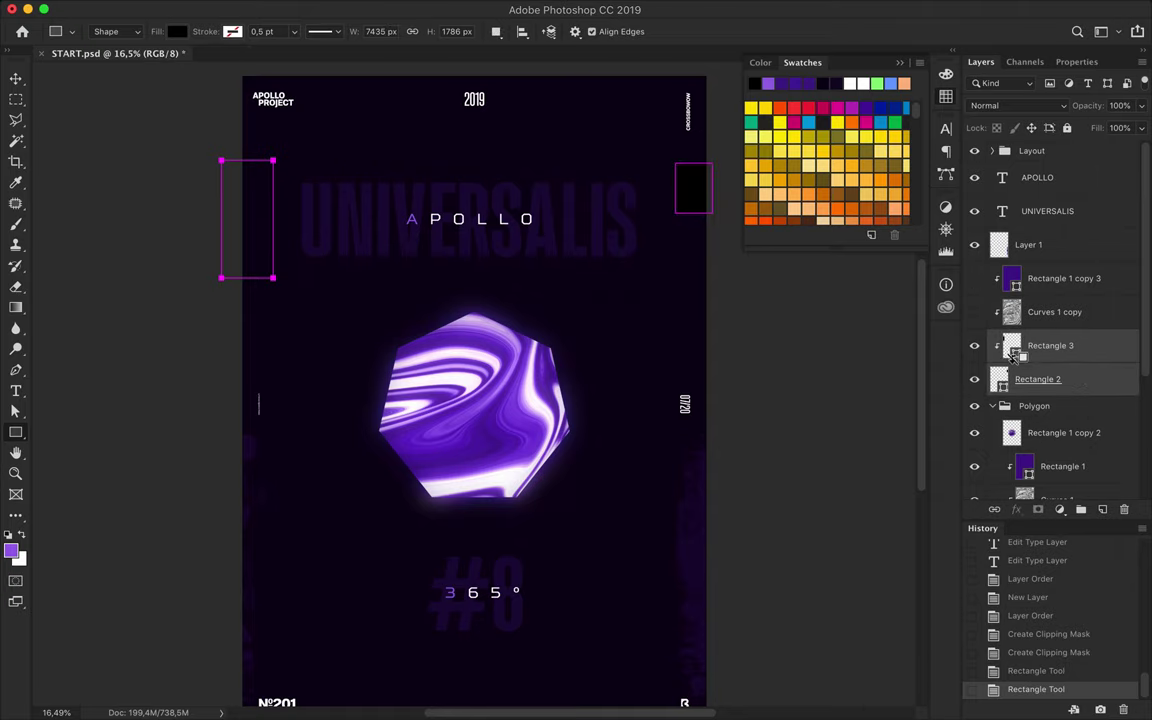
alt+click(1011, 352)
click(176, 31)
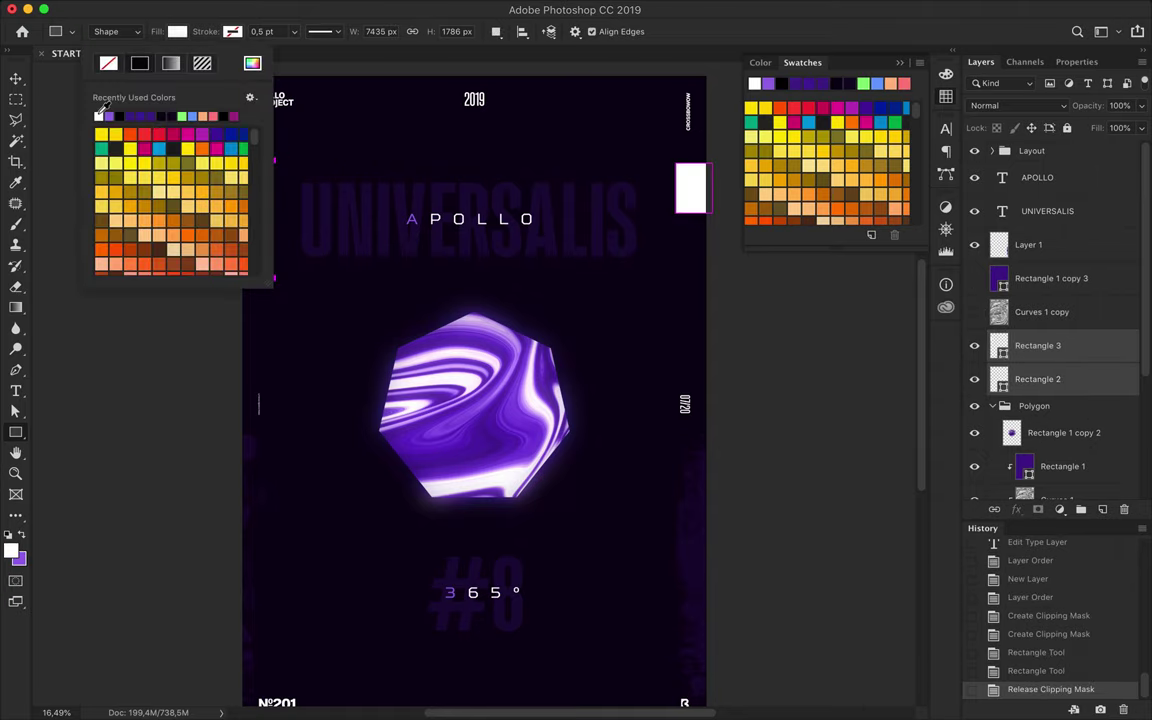
Step: Fill both rectangles white and add a new guide layout grid
click(94, 96)
click(466, 9)
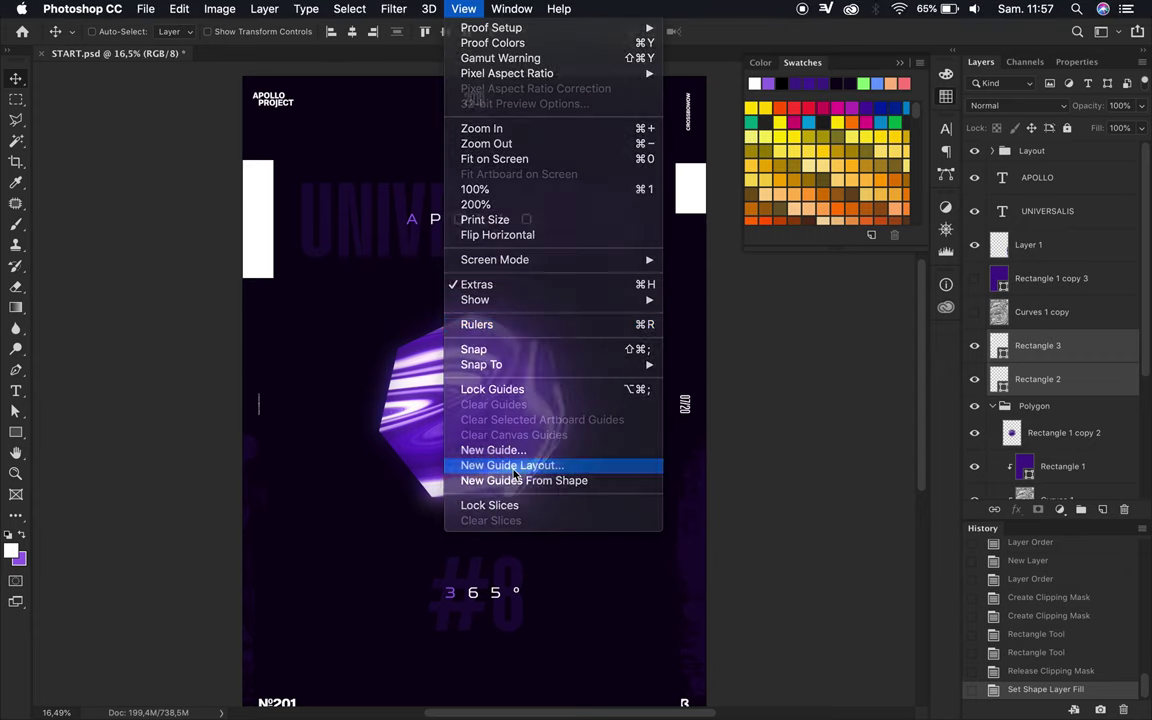
click(512, 465)
click(884, 95)
click(466, 9)
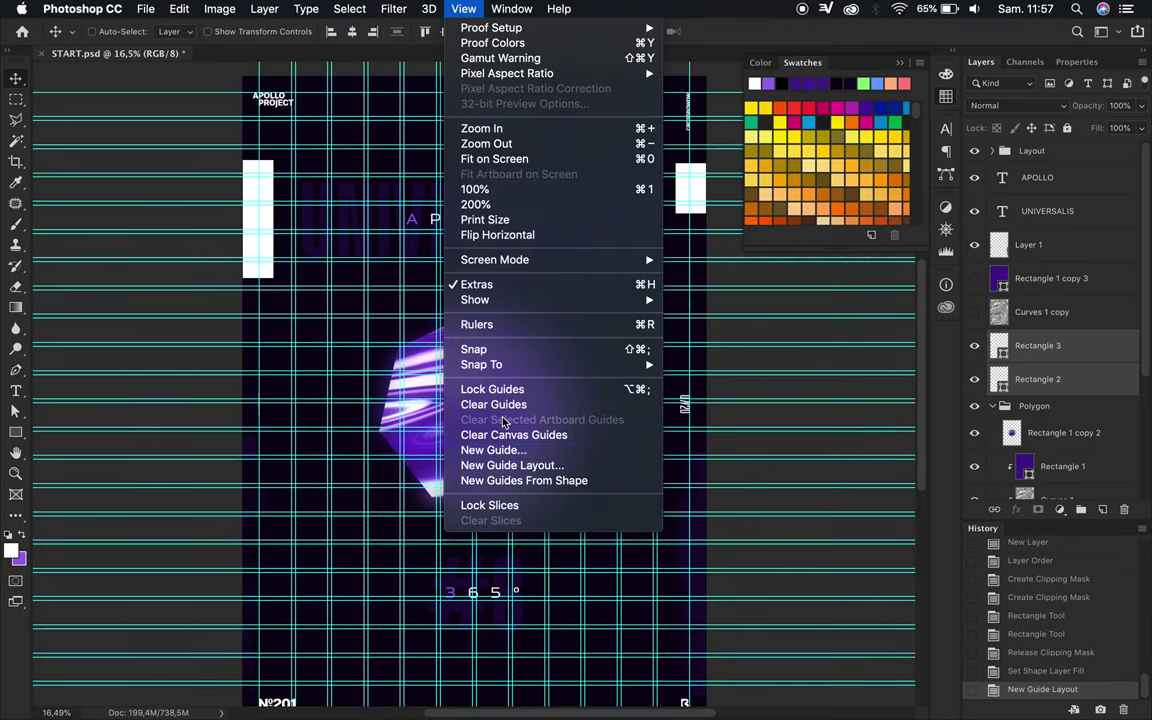
key(Escape)
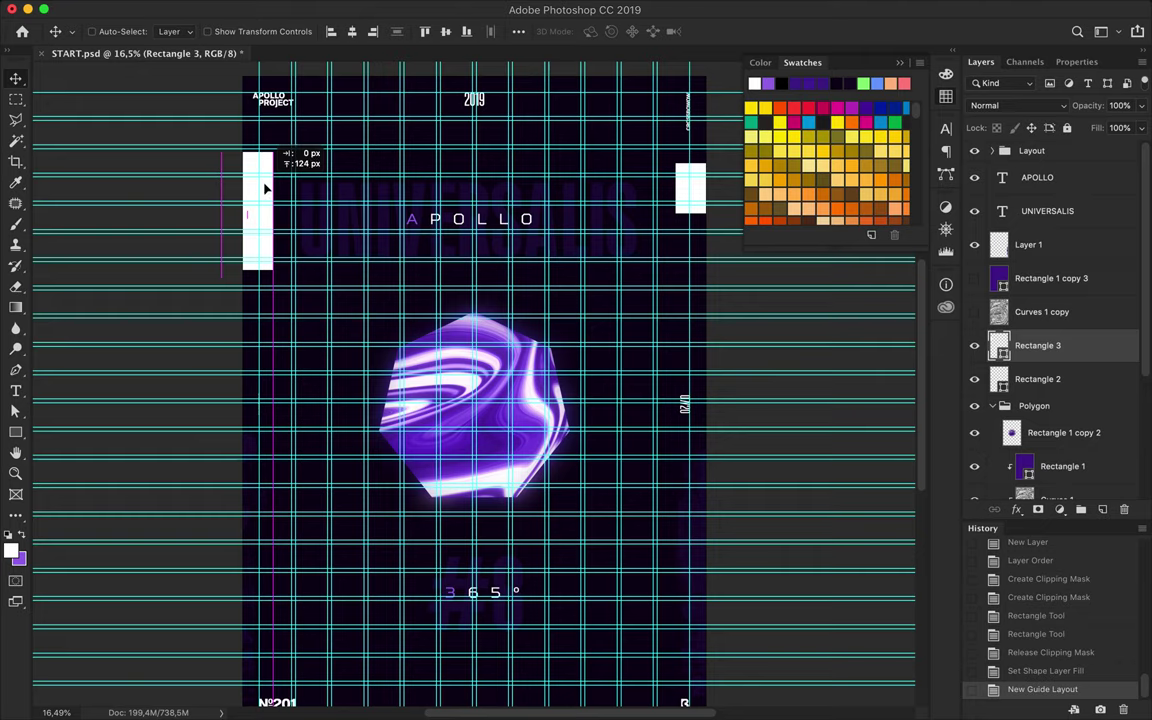
Step: Align the left and right white blocks to the grid, stretching the left one taller
drag(264, 199, 266, 190)
key(ctrl+t)
drag(247, 276, 247, 283)
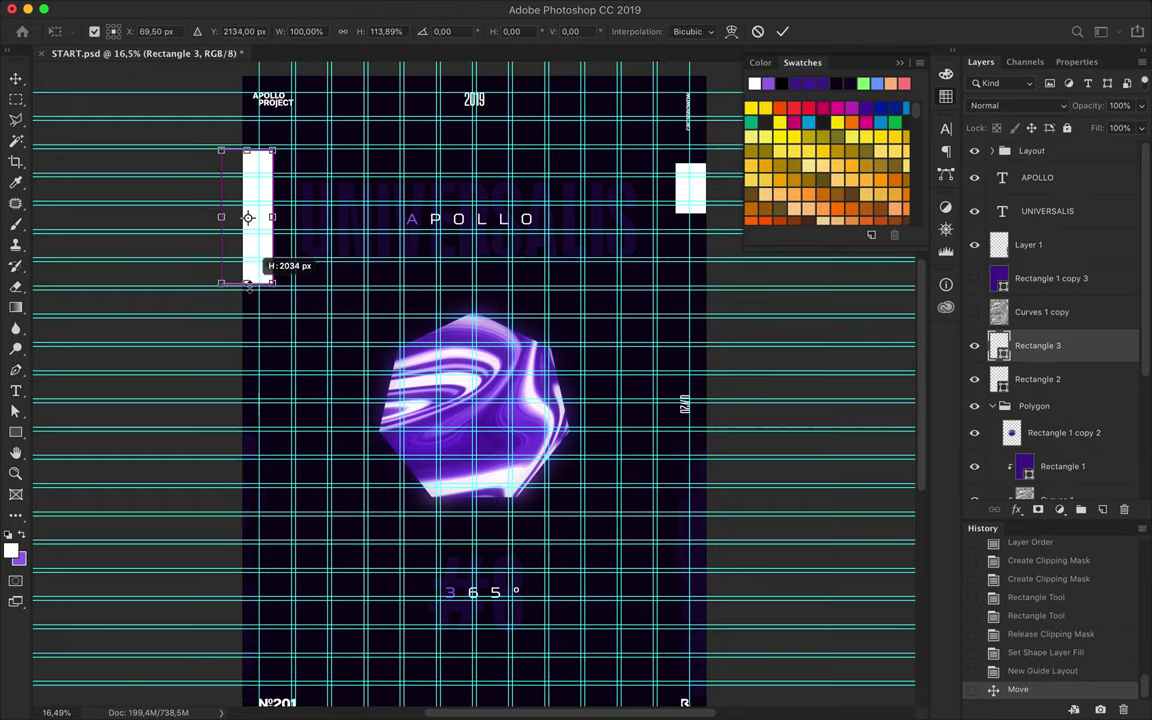
click(684, 183)
drag(684, 183, 698, 197)
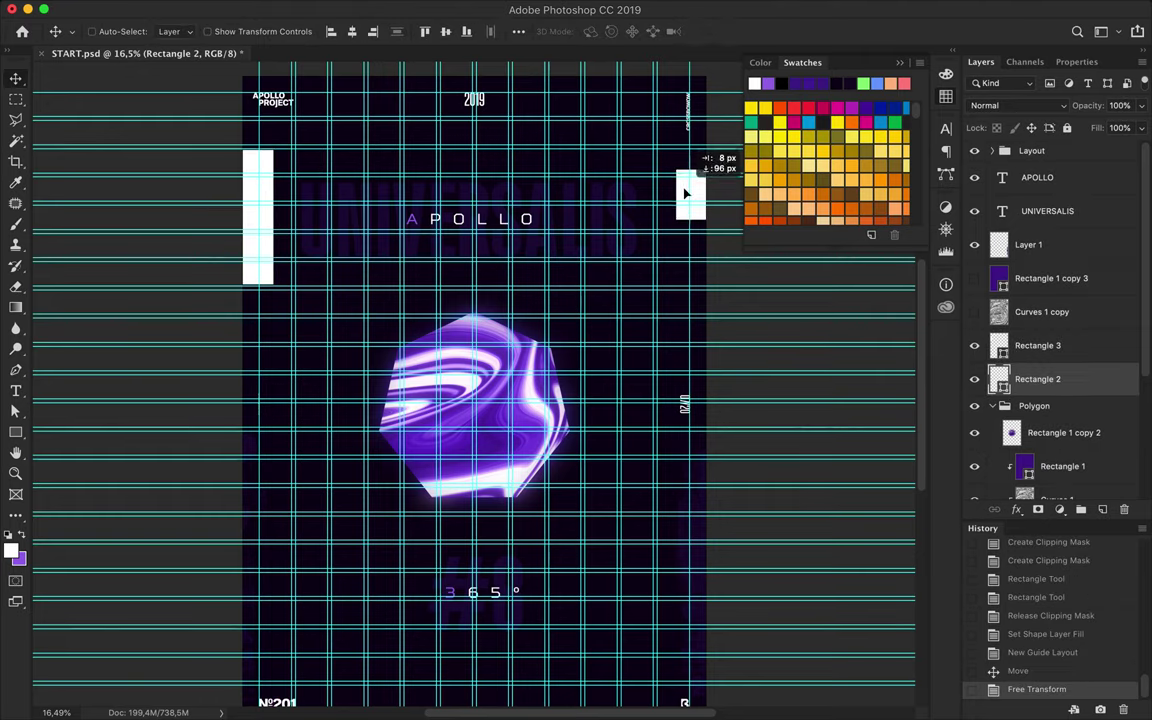
key(ctrl+t)
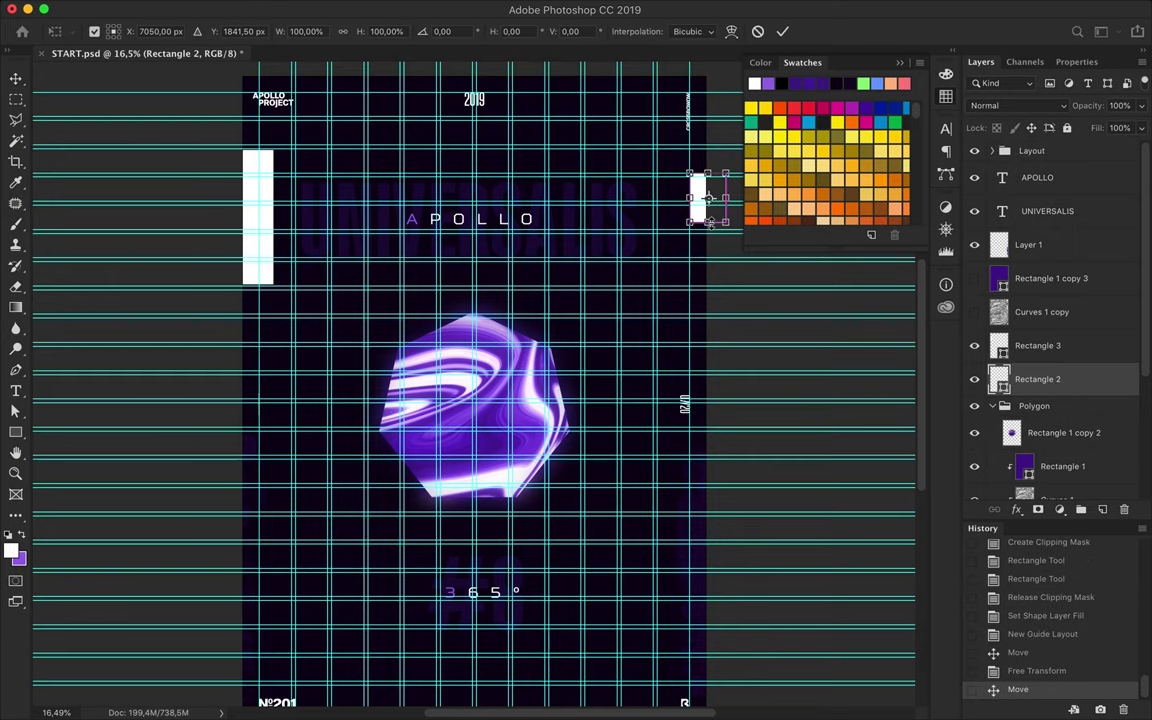
key(Return)
Step: Duplicate the left white block to the lower right and widen the copy
scroll(530, 298, down, 1)
scroll(530, 298, down, 1)
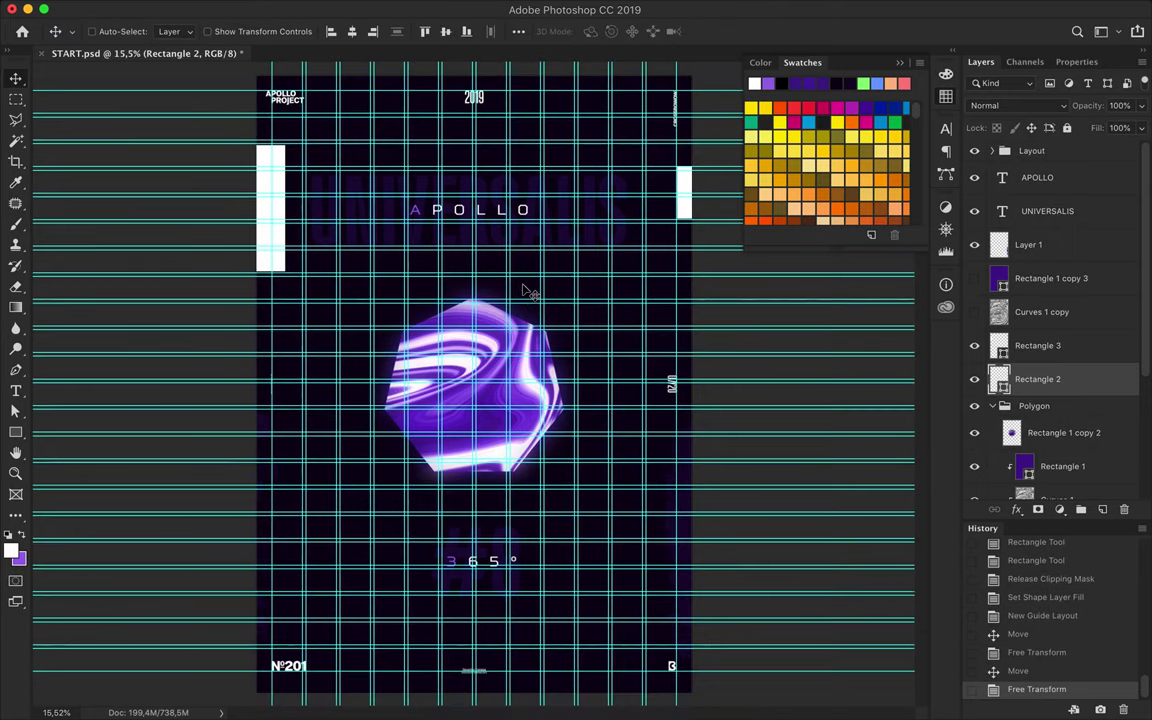
mouse_move(275, 205)
mouse_down()
mouse_move(700, 520)
mouse_move(620, 636)
mouse_up()
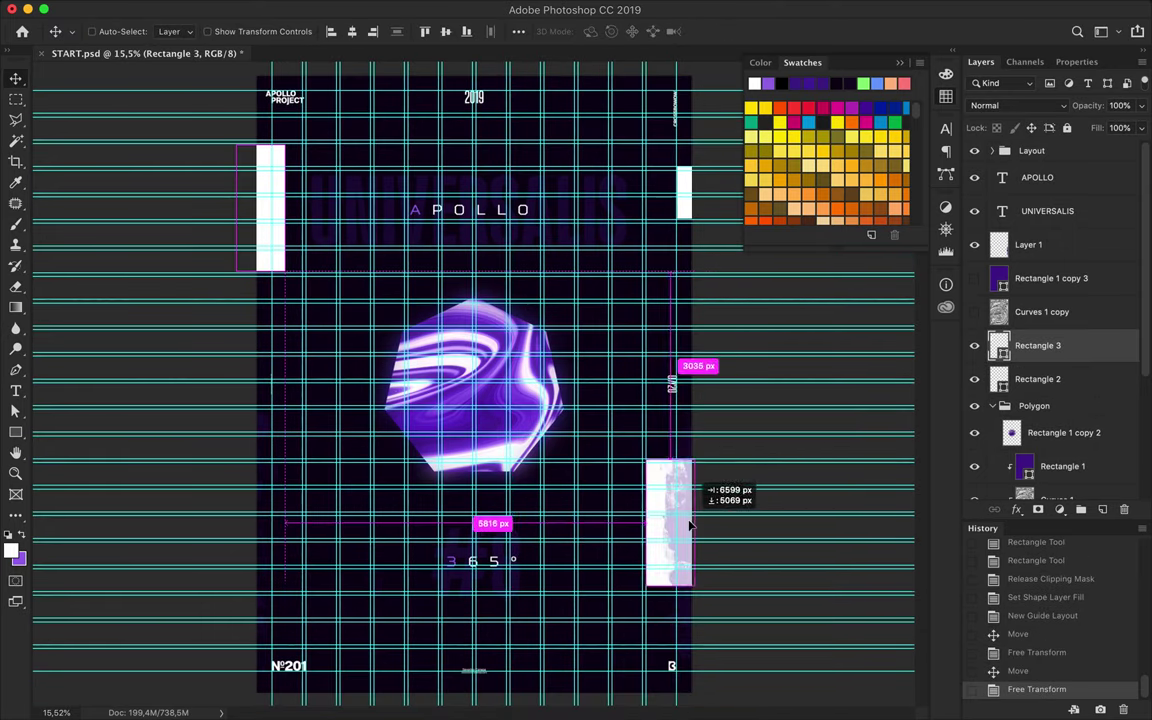
drag(620, 636, 648, 633)
key(ctrl+t)
key(Return)
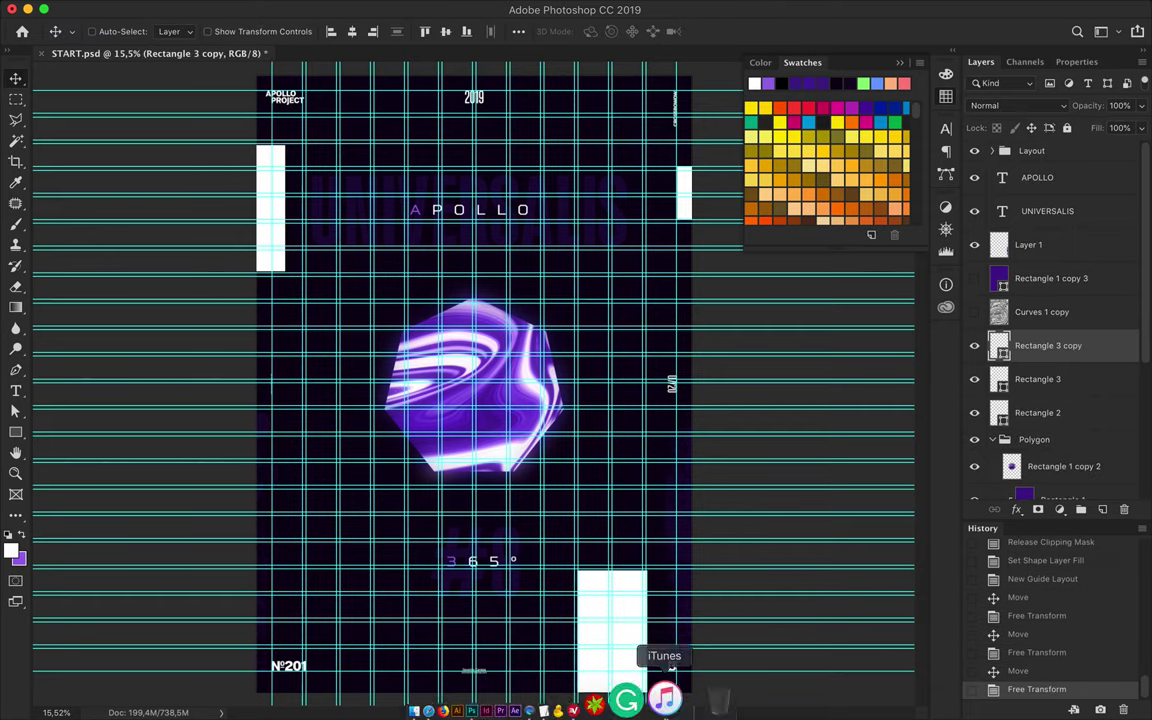
Step: Duplicate the right block to the bottom left, adjust the lower right block, and merge the block layers
click(684, 205)
drag(688, 205, 355, 676)
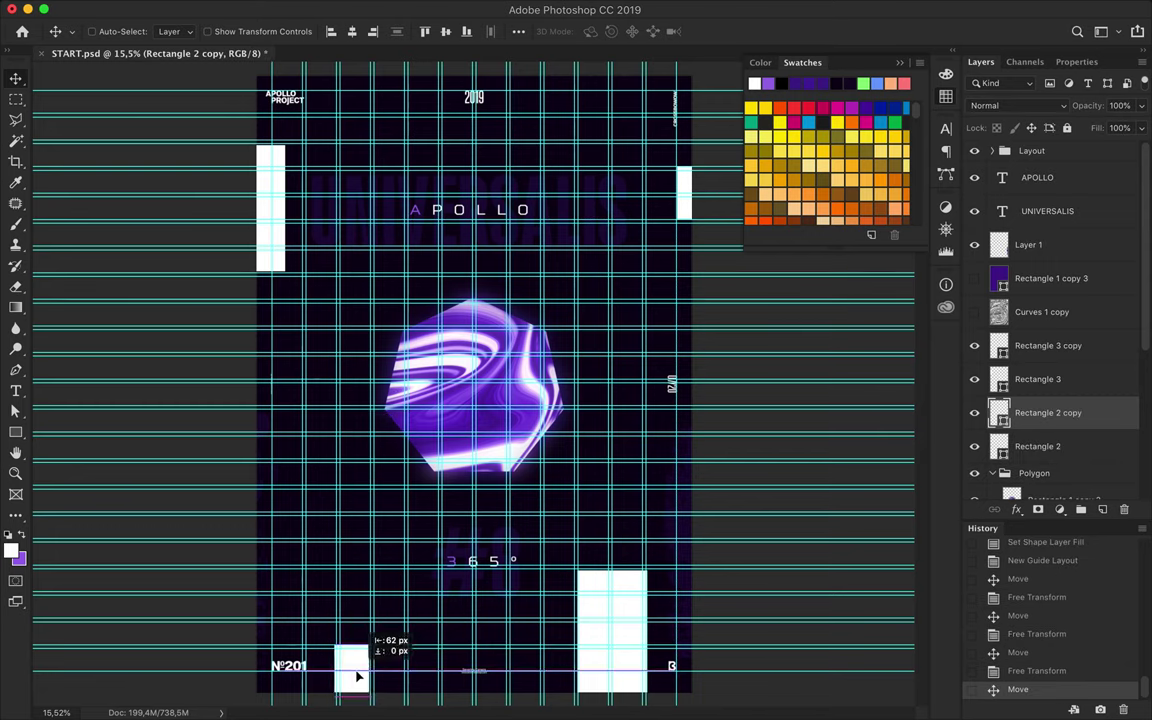
drag(625, 592, 627, 637)
key(ctrl+t)
drag(648, 681, 643, 681)
key(Return)
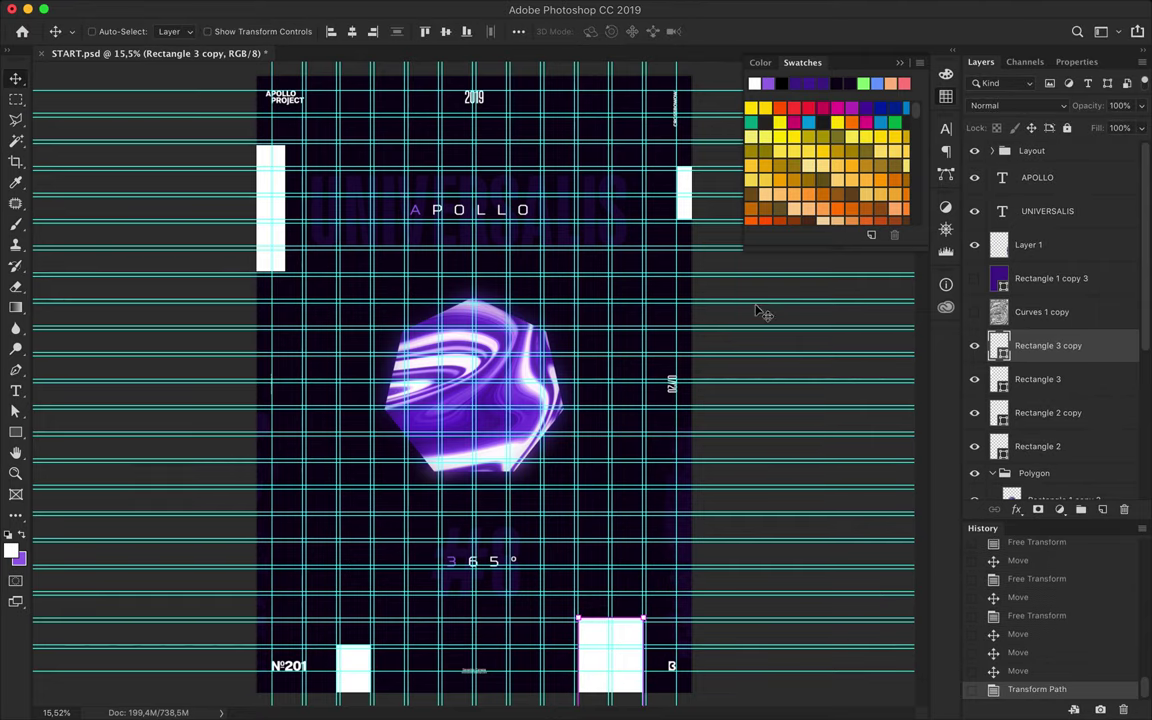
shift+click(1037, 446)
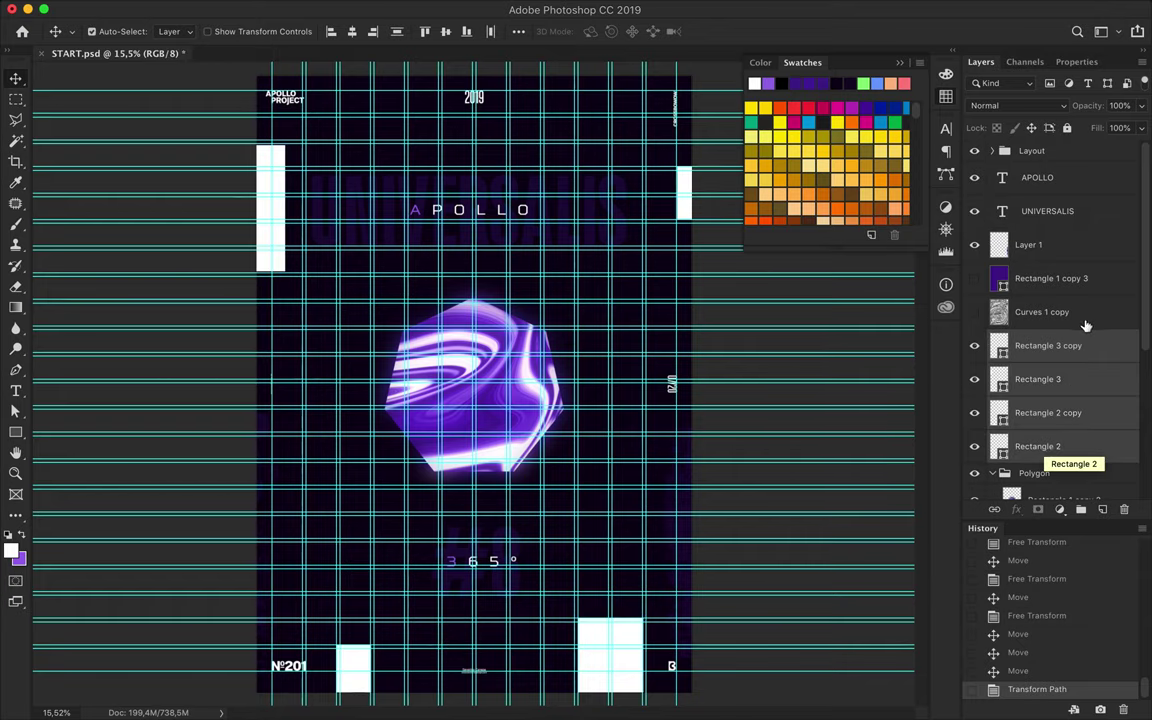
Step: Merge the rectangle layers, clip the marble texture layers into them, and hide the guides
key(ctrl+e)
alt+click(1035, 329)
alt+click(1035, 295)
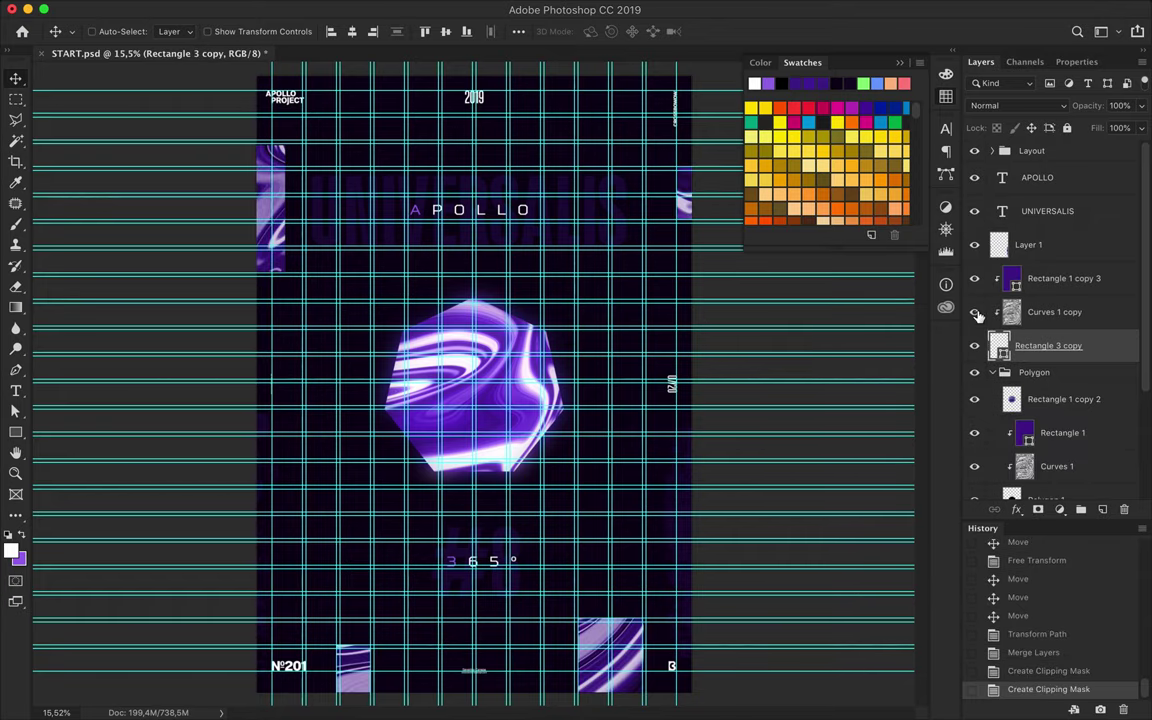
key(ctrl+semicolon)
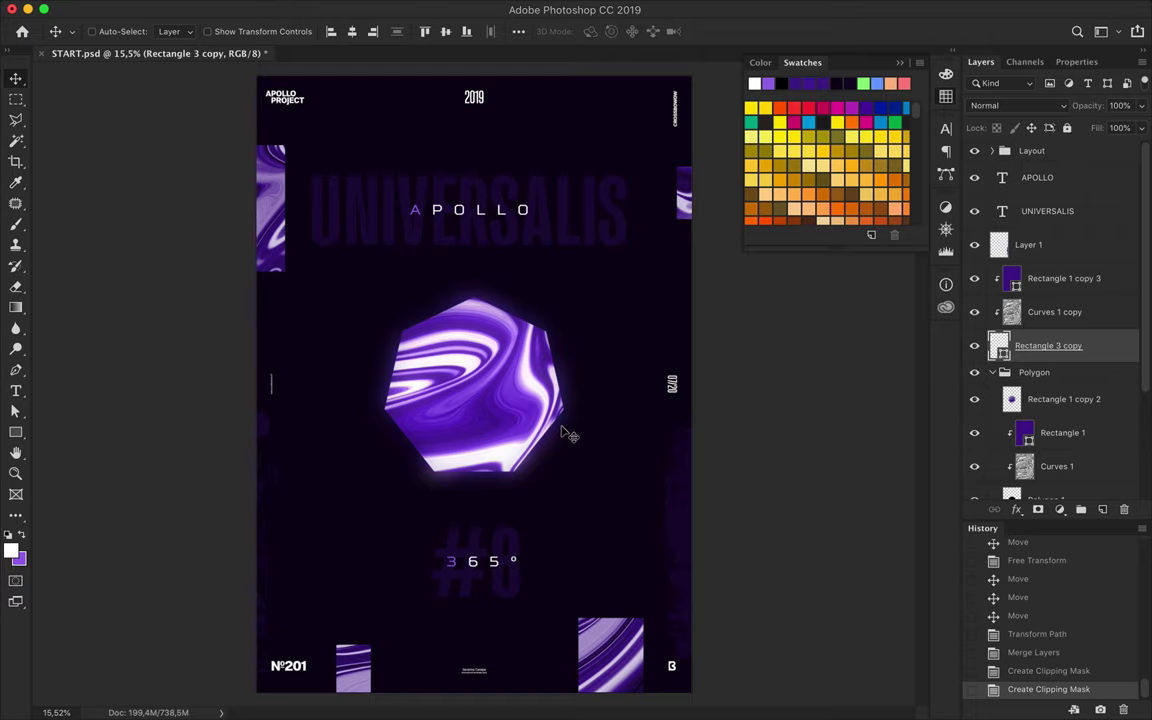
Step: Draw a small rectangle below the top-left marble strip
key(m)
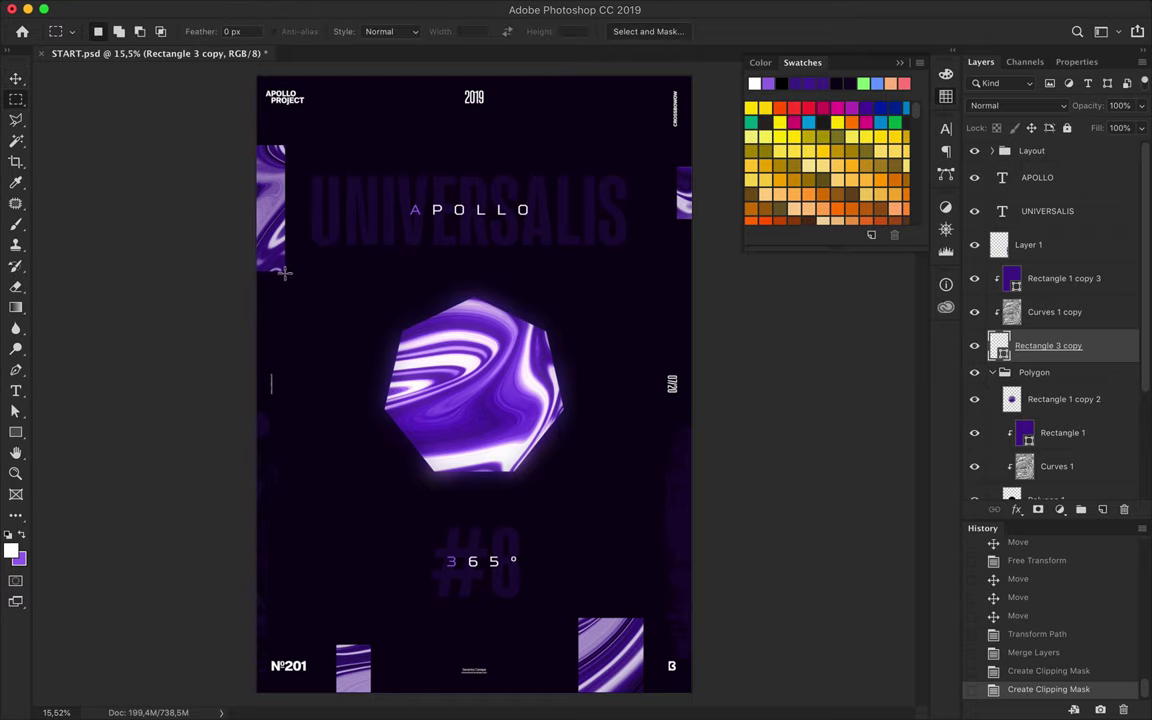
drag(284, 272, 249, 308)
key(ctrl+d)
key(u)
click(20, 537)
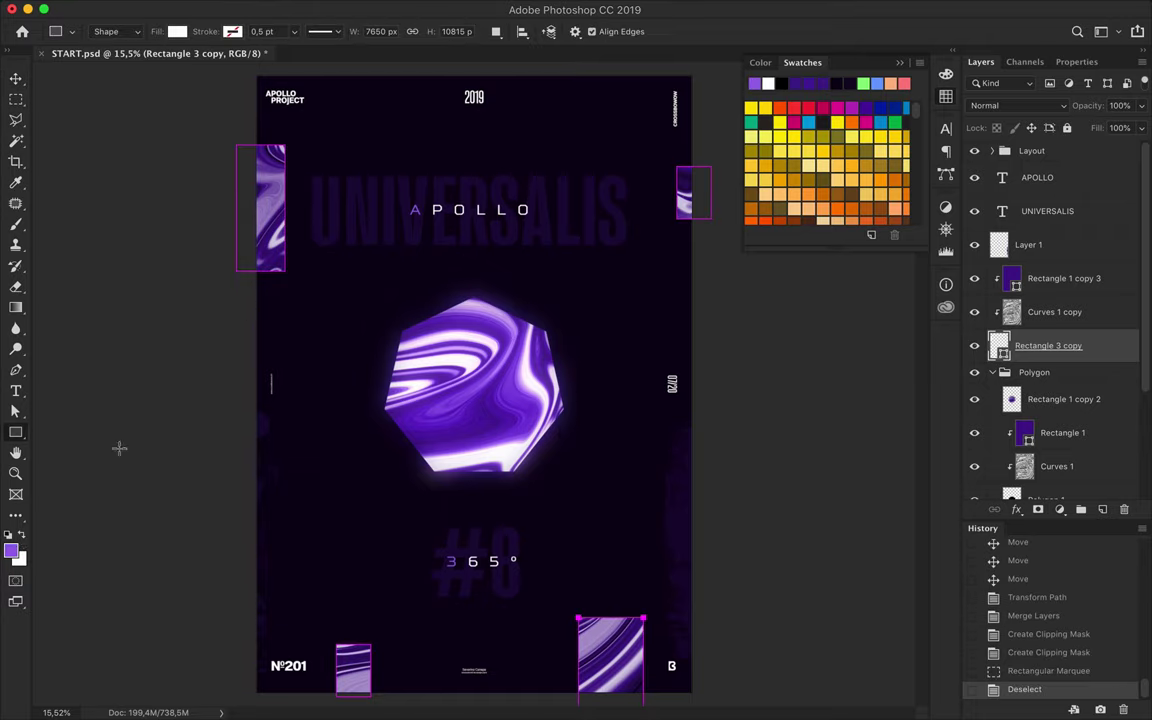
drag(285, 270, 243, 294)
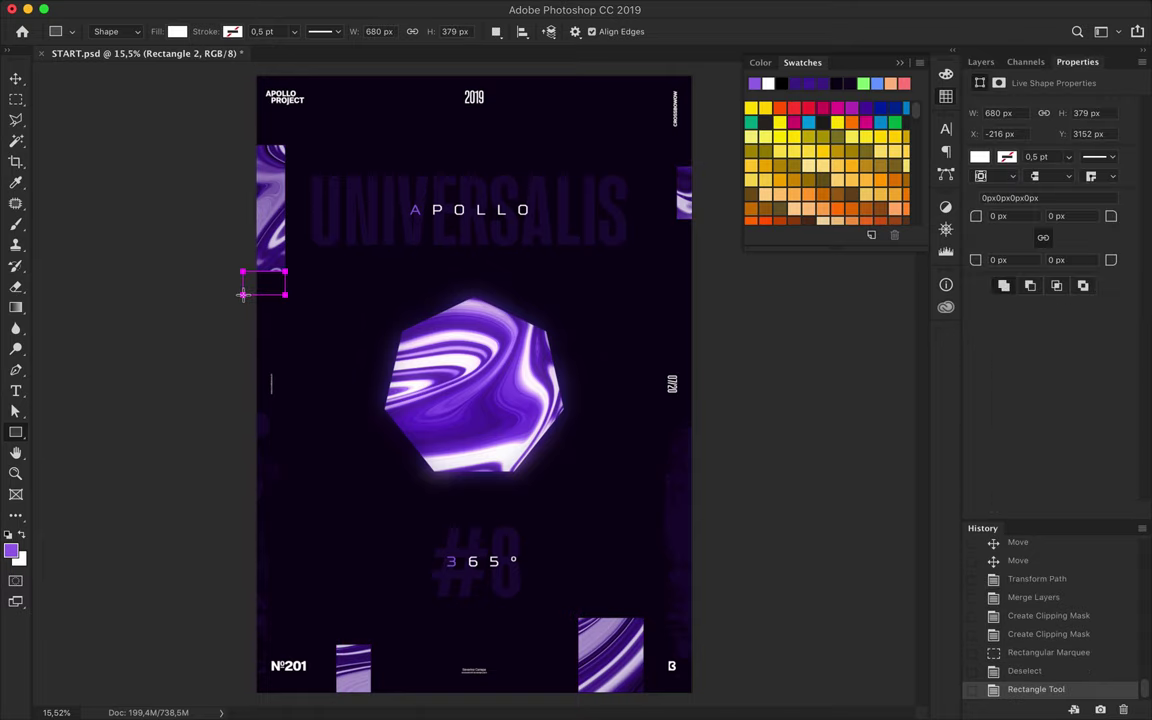
Step: Move the new rectangle above the clipped layers, unclipped, and fill it purple
click(946, 96)
drag(1040, 312, 1030, 264)
alt+click(1033, 298)
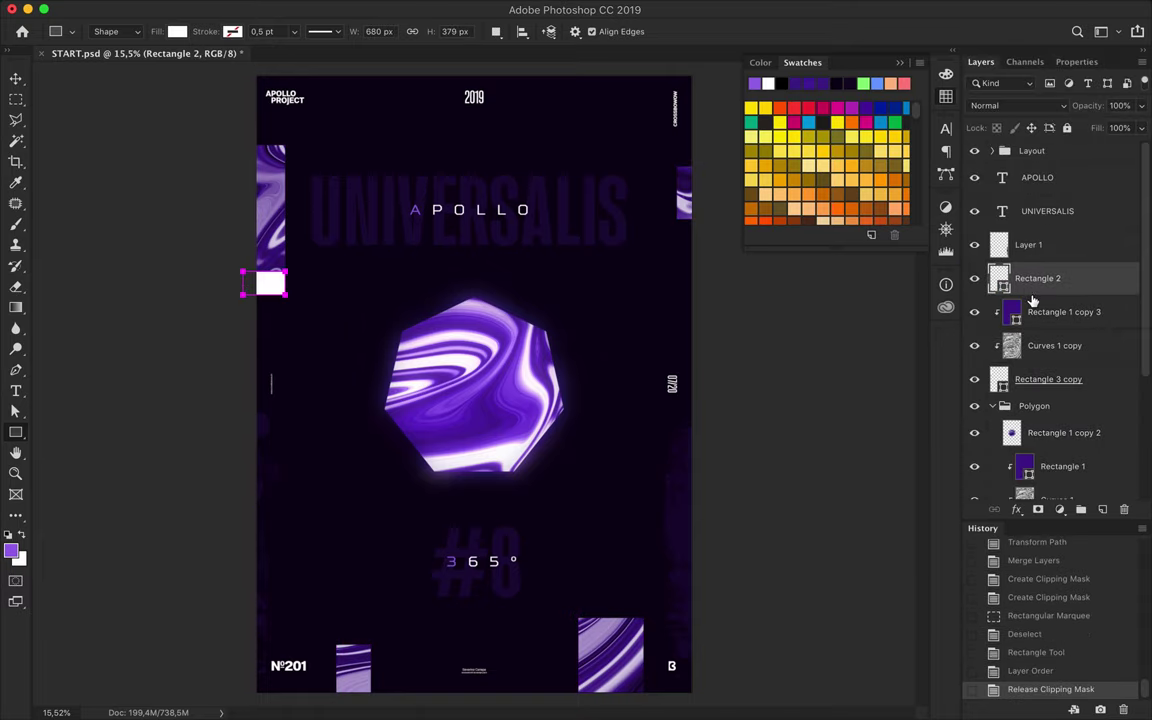
click(176, 31)
click(240, 255)
Step: Nudge the purple rectangle into place beneath the top-left marble strip
key(v)
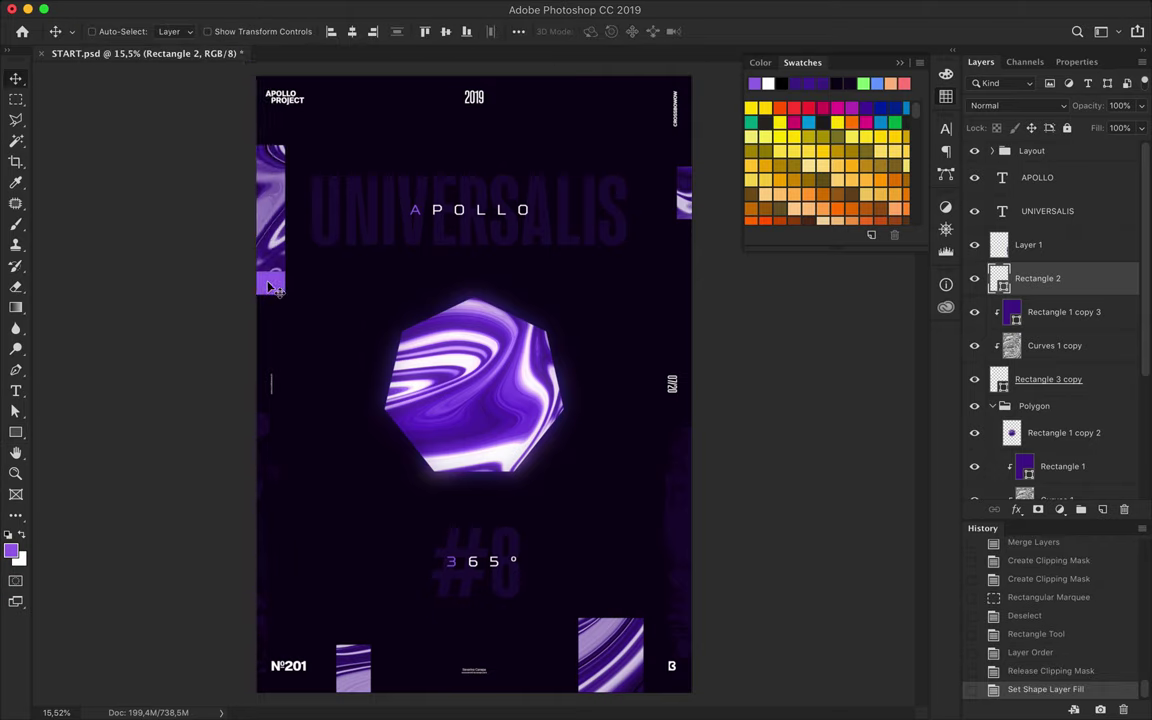
key(ctrl+plus)
scroll(270, 289, up, 3)
scroll(270, 289, up, 3)
scroll(252, 321, up, 3)
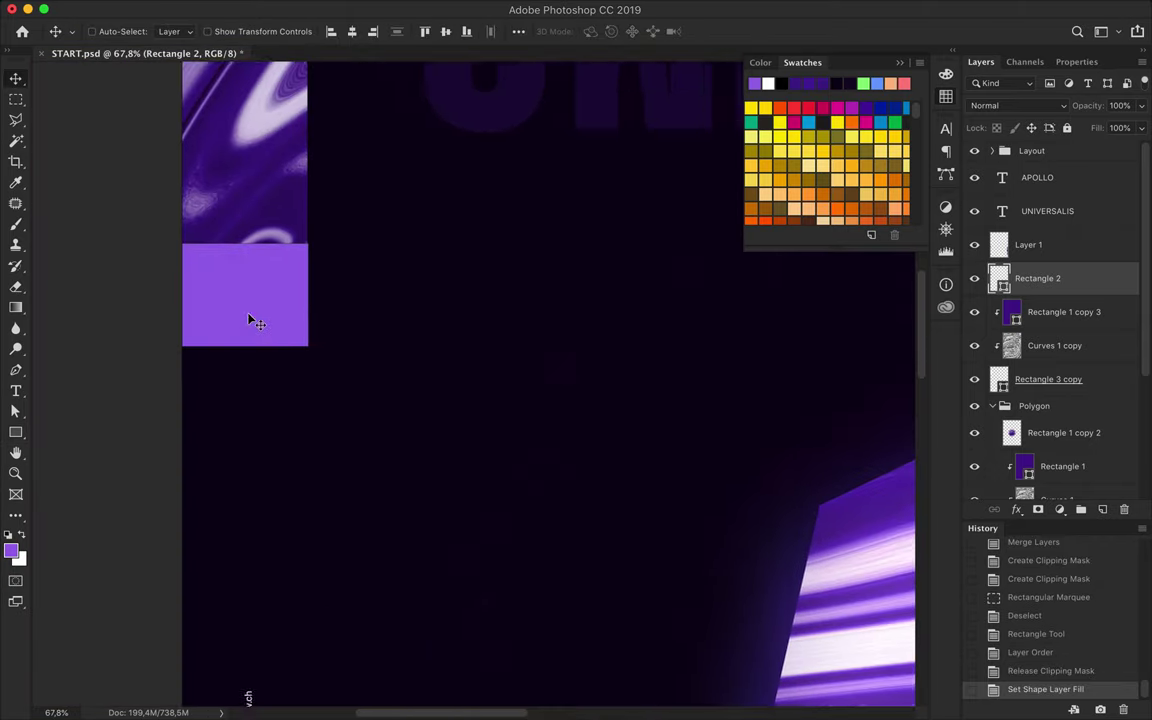
scroll(252, 321, up, 3)
scroll(250, 320, up, 3)
key(Up)
key(Left)
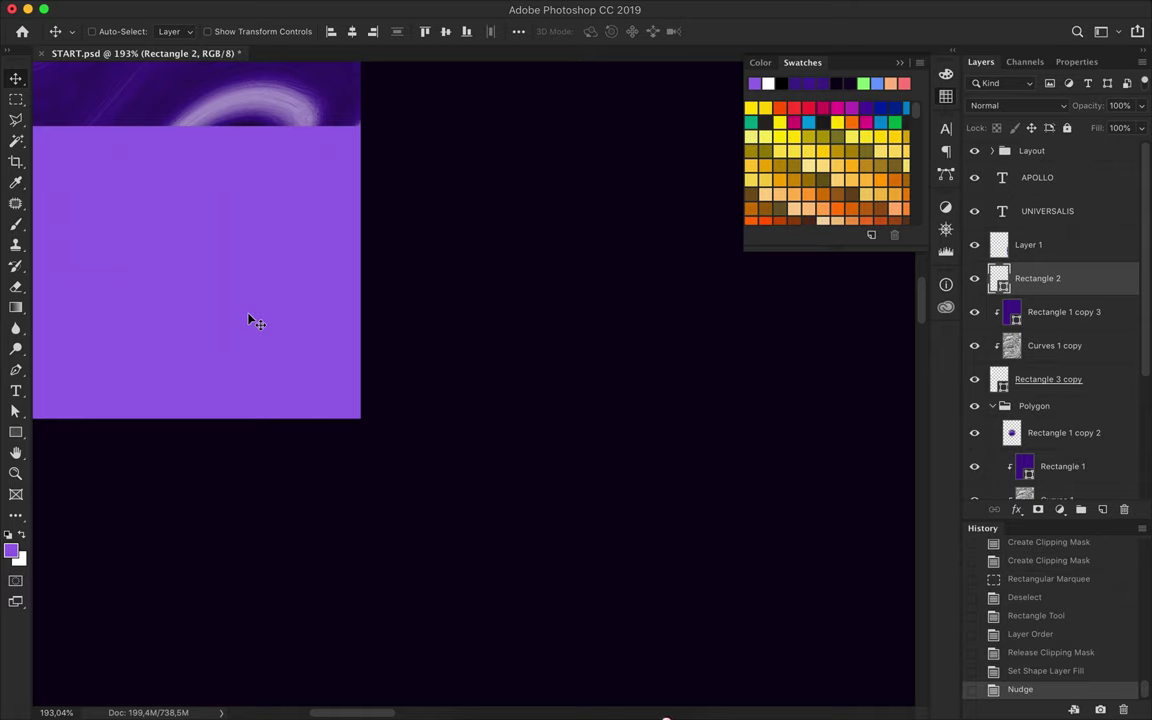
key(ctrl+0)
Step: Copy the purple rectangle beneath the right-edge marble strip
drag(263, 285, 712, 229)
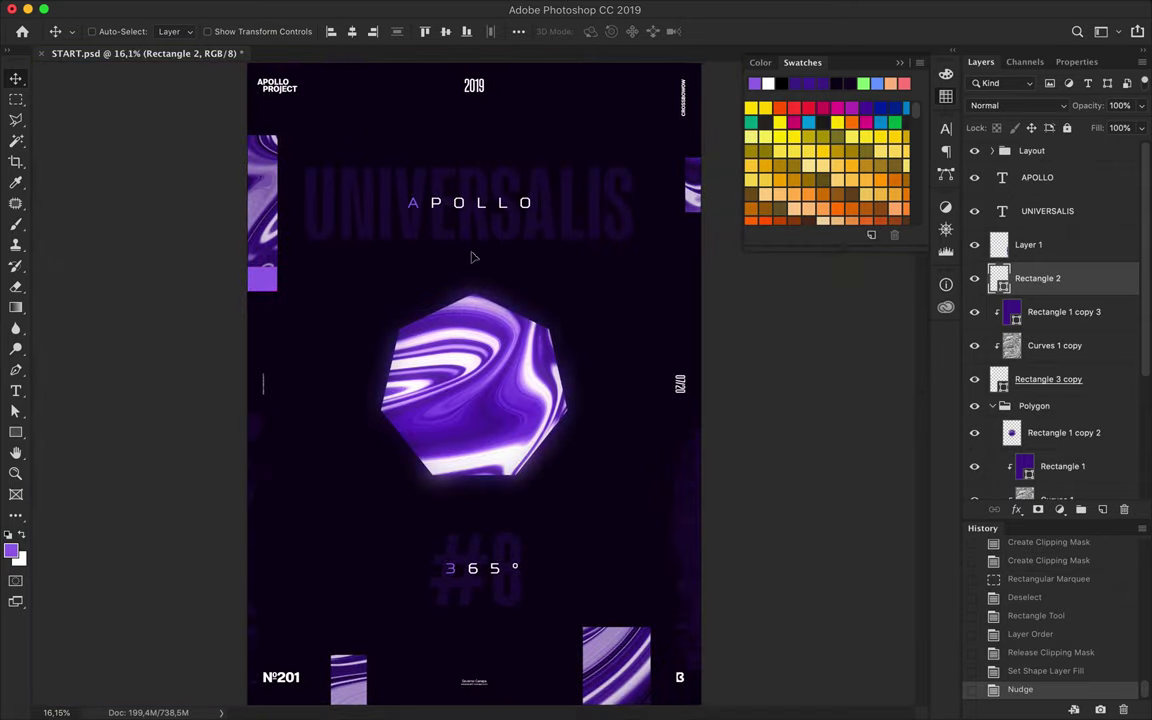
key(ctrl+plus)
scroll(712, 229, up, 5)
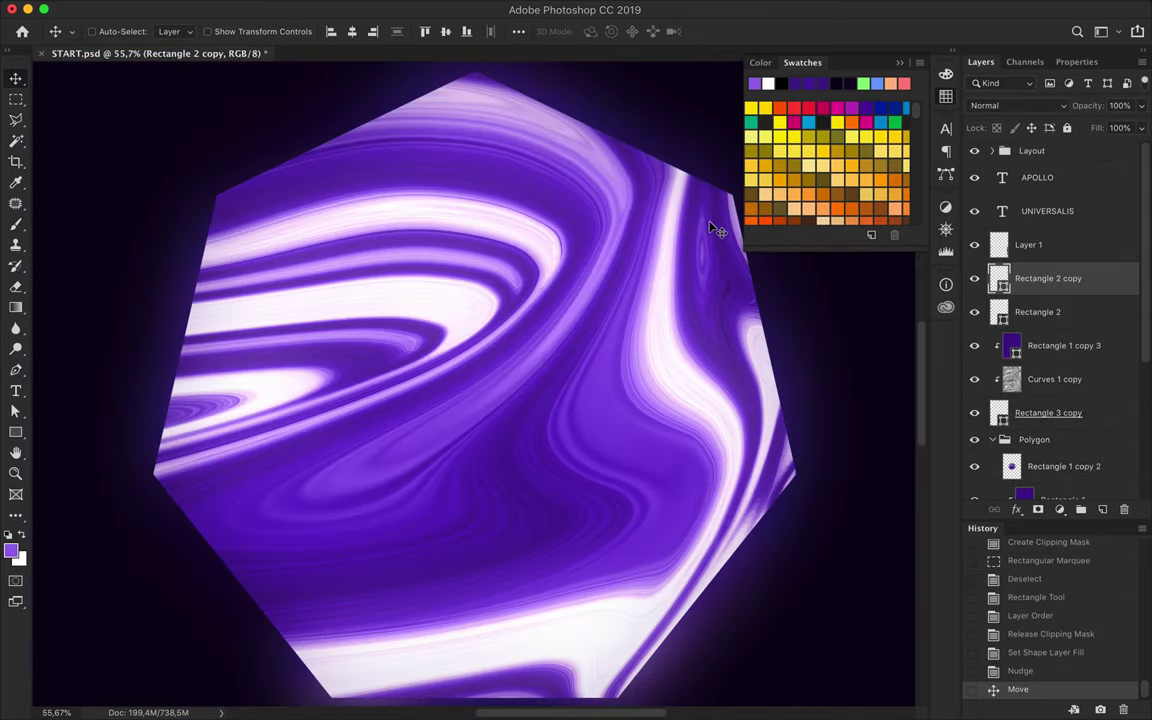
scroll(712, 229, up, 3)
scroll(476, 285, right, 3)
scroll(477, 290, up, 2)
scroll(476, 289, up, 2)
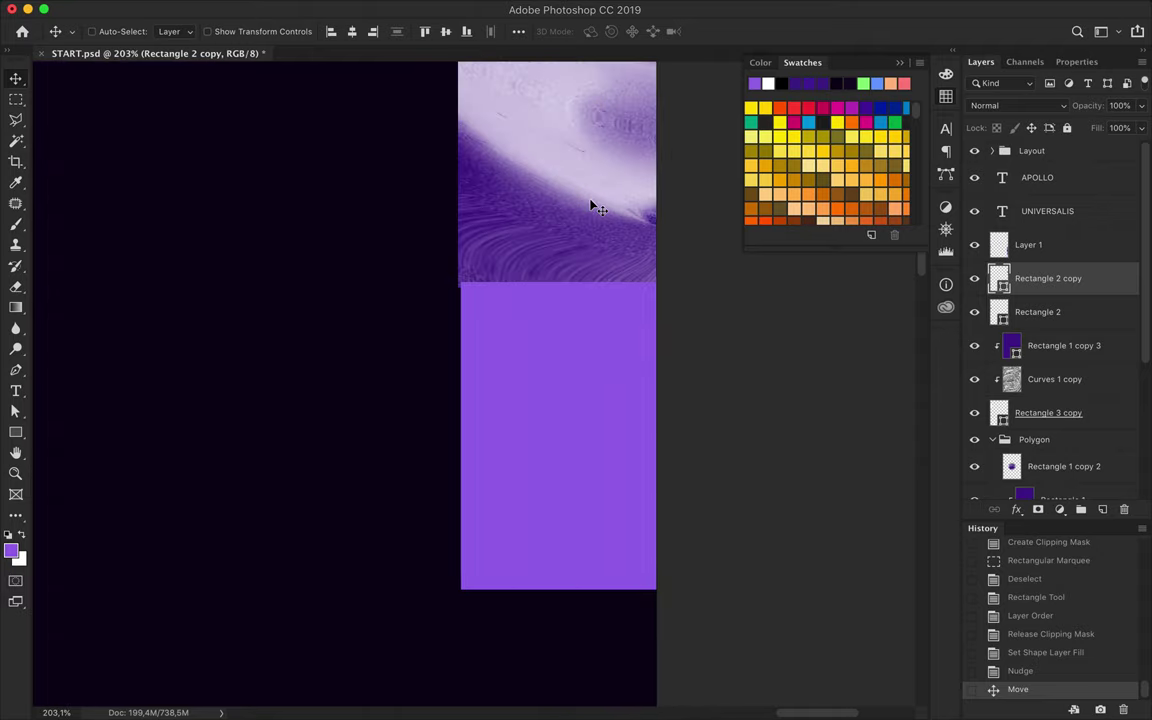
drag(548, 337, 547, 342)
scroll(660, 345, down, 1)
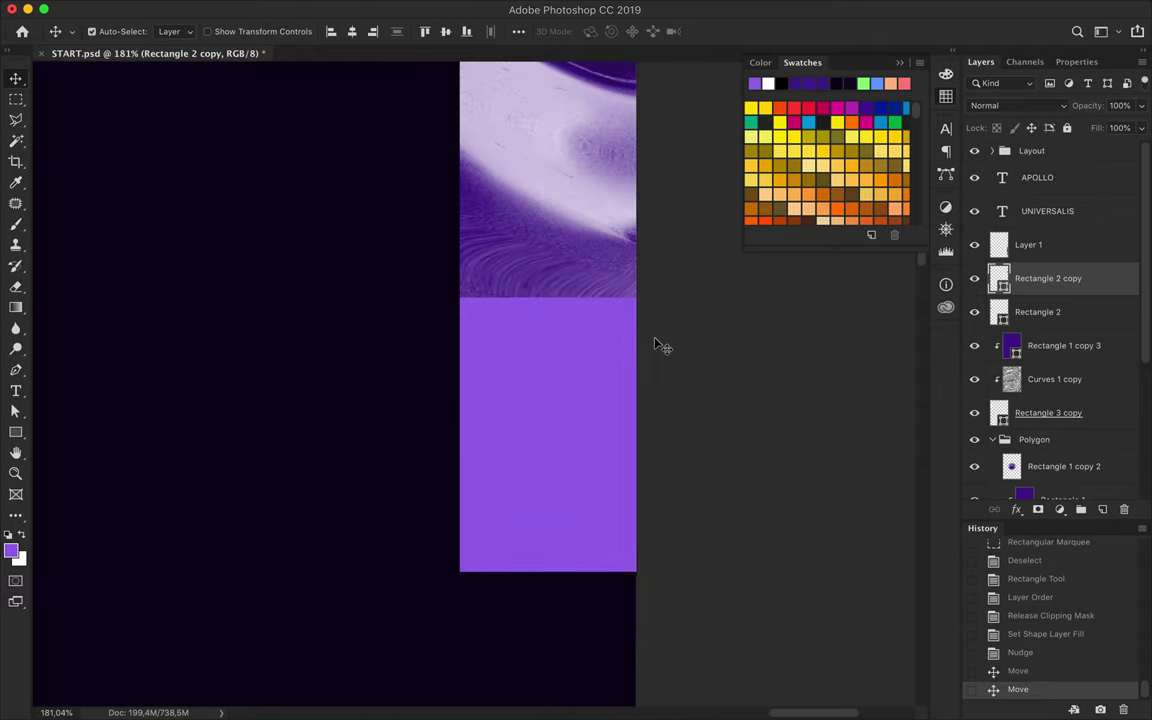
key(ctrl+0)
Step: Stretch the right purple rectangle taller
key(ctrl+t)
drag(707, 236, 707, 324)
key(Return)
key(ctrl+semicolon)
key(ctrl+t)
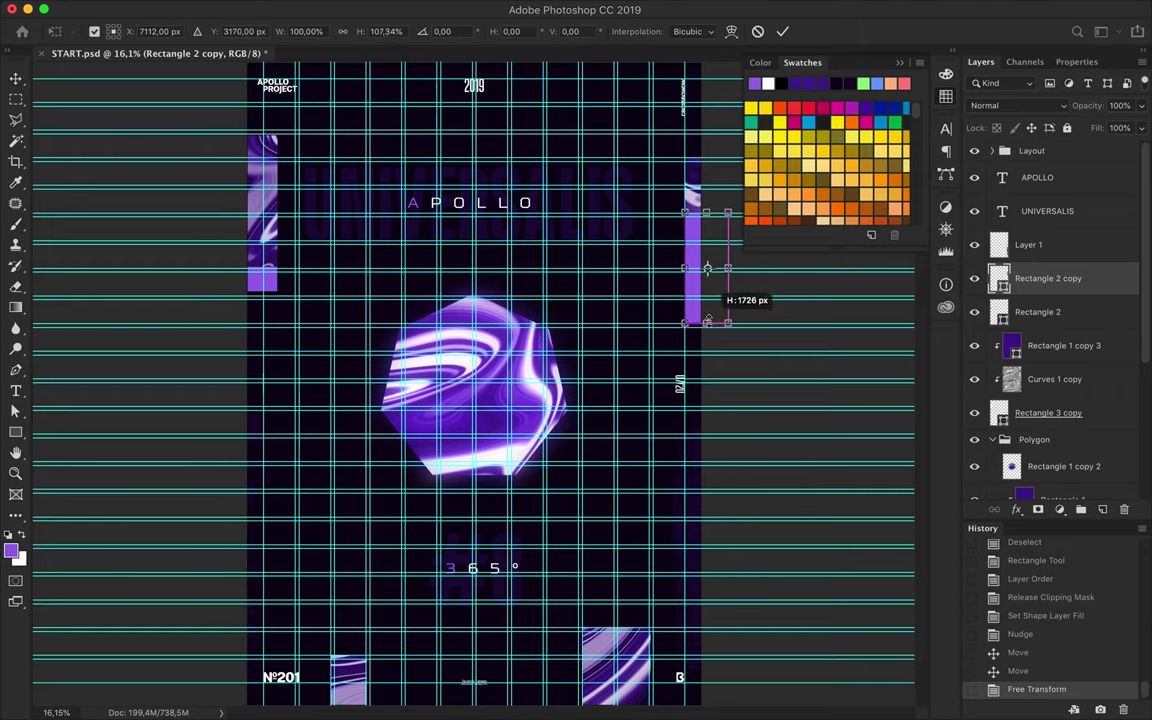
right_click(232, 252)
key(Return)
Step: Stretch the left purple rectangle slightly taller and hide the guides
ctrl+click(234, 262)
key(ctrl+t)
drag(255, 290, 256, 286)
key(Return)
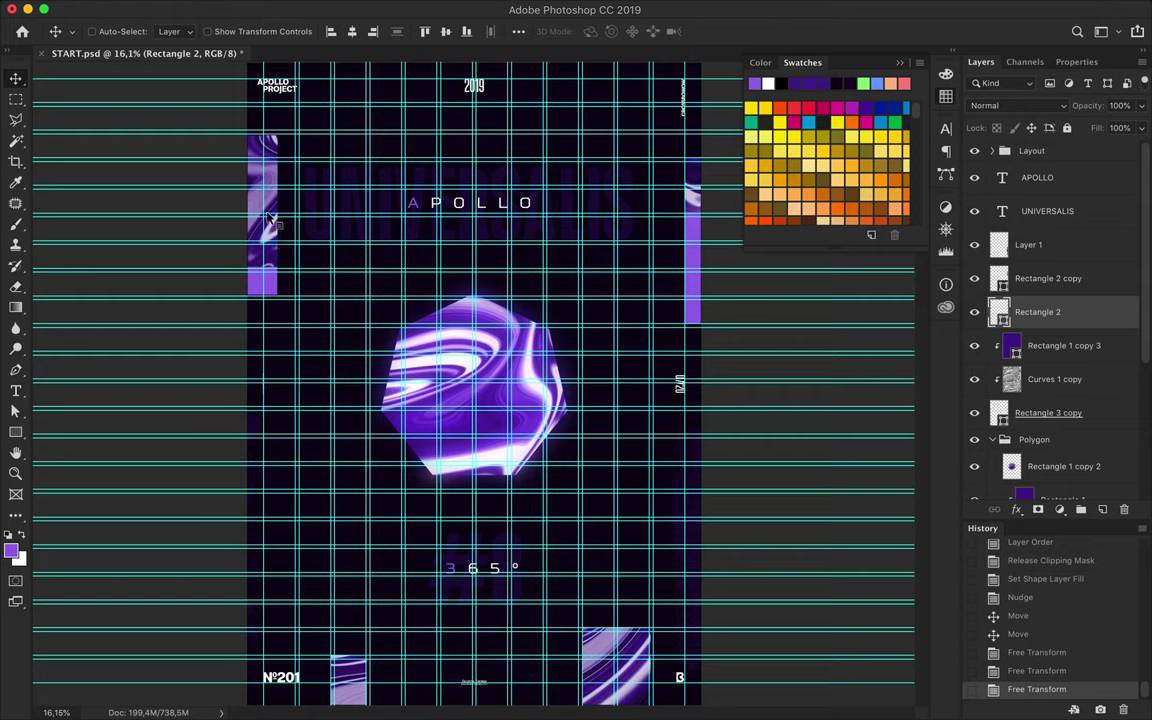
drag(273, 208, 295, 210)
key(ctrl+z)
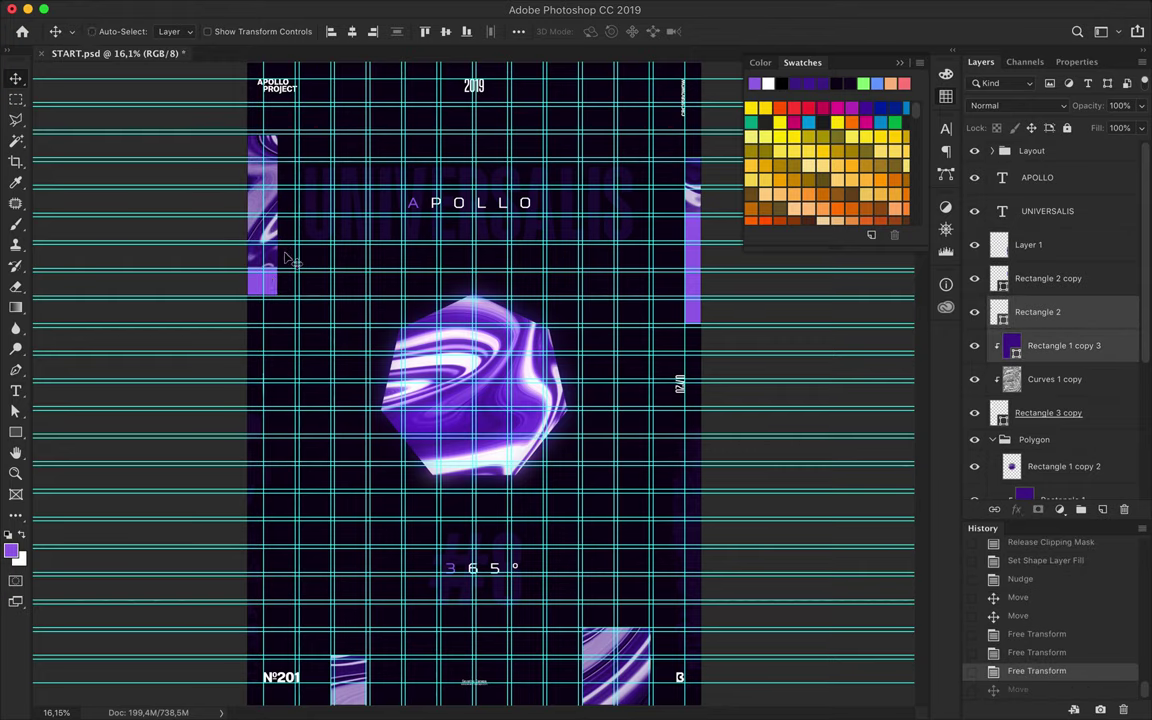
scroll(211, 334, down, 2)
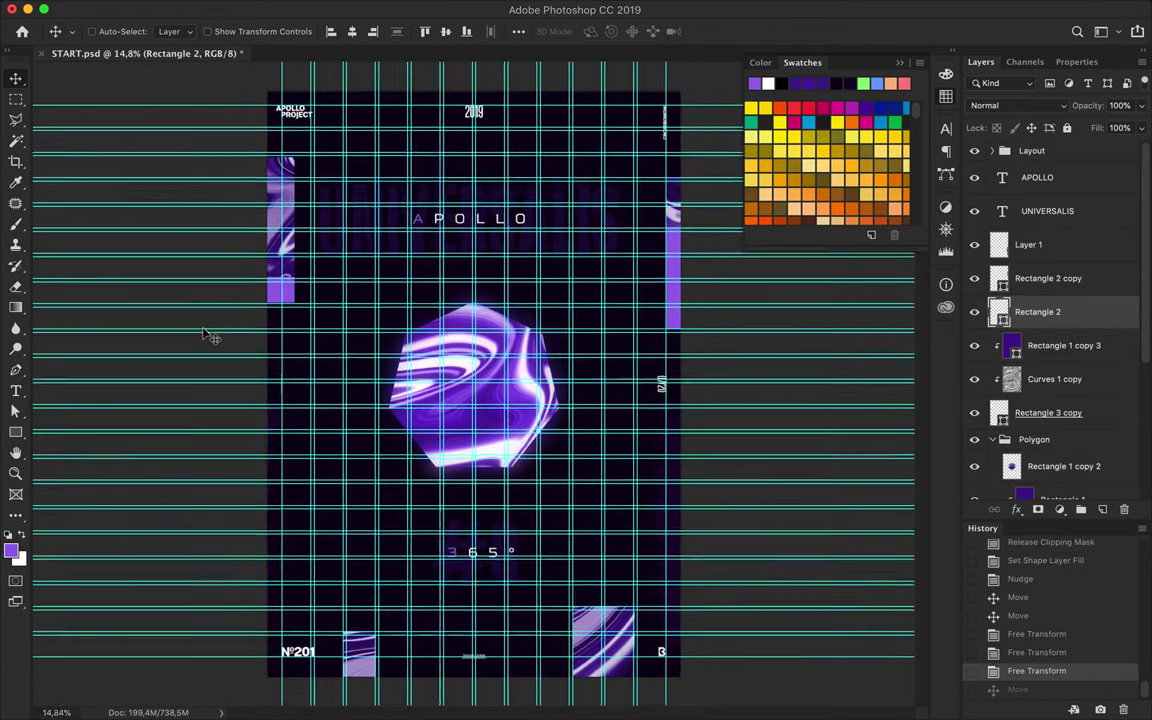
scroll(211, 334, down, 2)
scroll(211, 334, down, 2)
key(ctrl+semicolon)
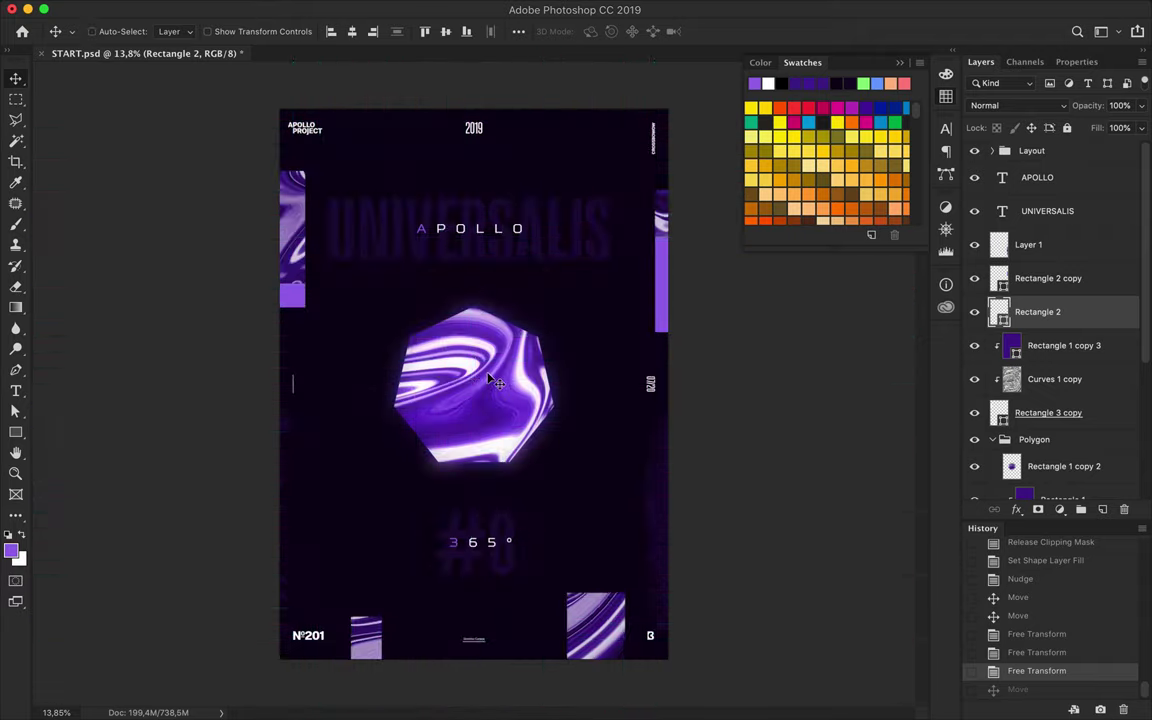
scroll(490, 380, up, 2)
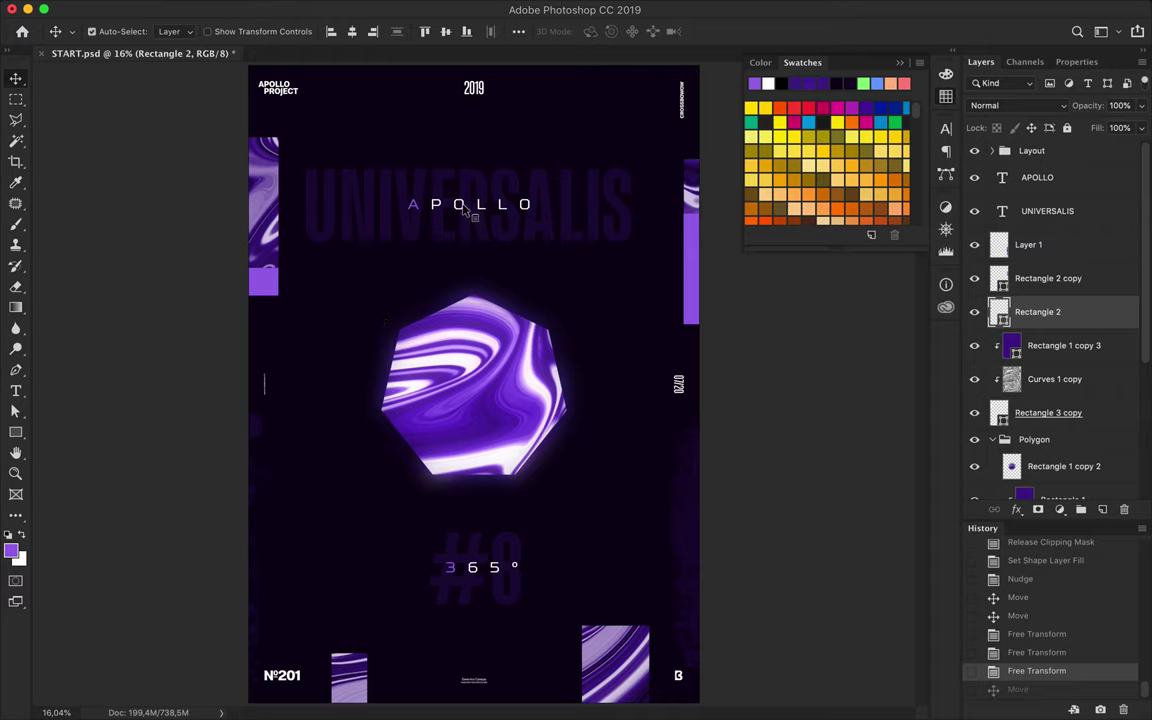
Step: Set APOLLO to 44 pt with 1200 tracking and centre it horizontally
click(465, 207)
click(946, 130)
click(813, 161)
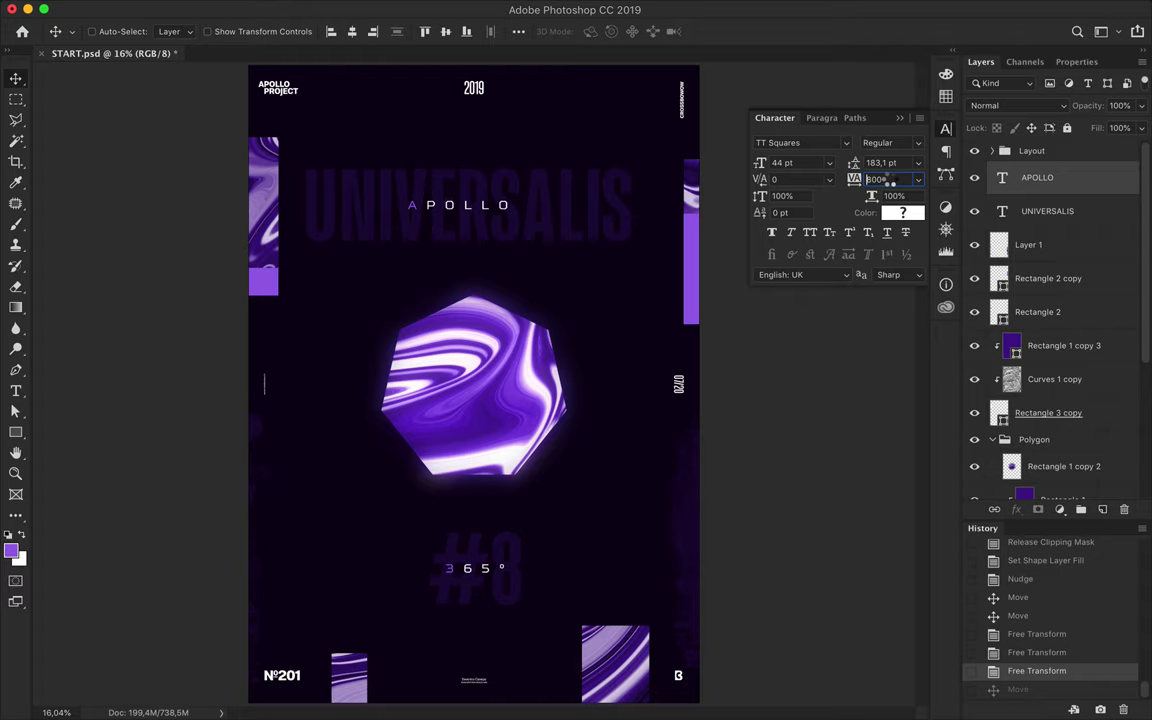
click(875, 179)
click(352, 31)
drag(347, 390, 355, 400)
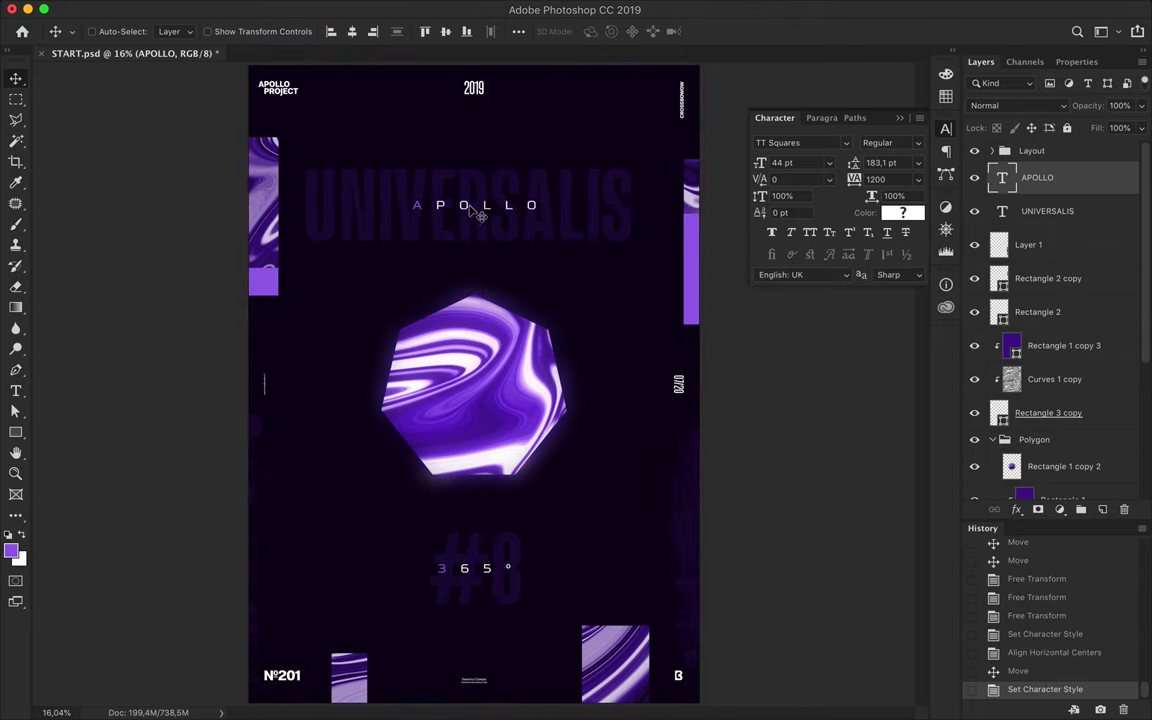
Step: Duplicate APOLLO beside the heptagon's left side and rotate the copy -90°
drag(470, 214, 361, 399)
key(ctrl+t)
mouse_move(438, 363)
mouse_down()
mouse_move(344, 323)
mouse_move(371, 342)
mouse_up()
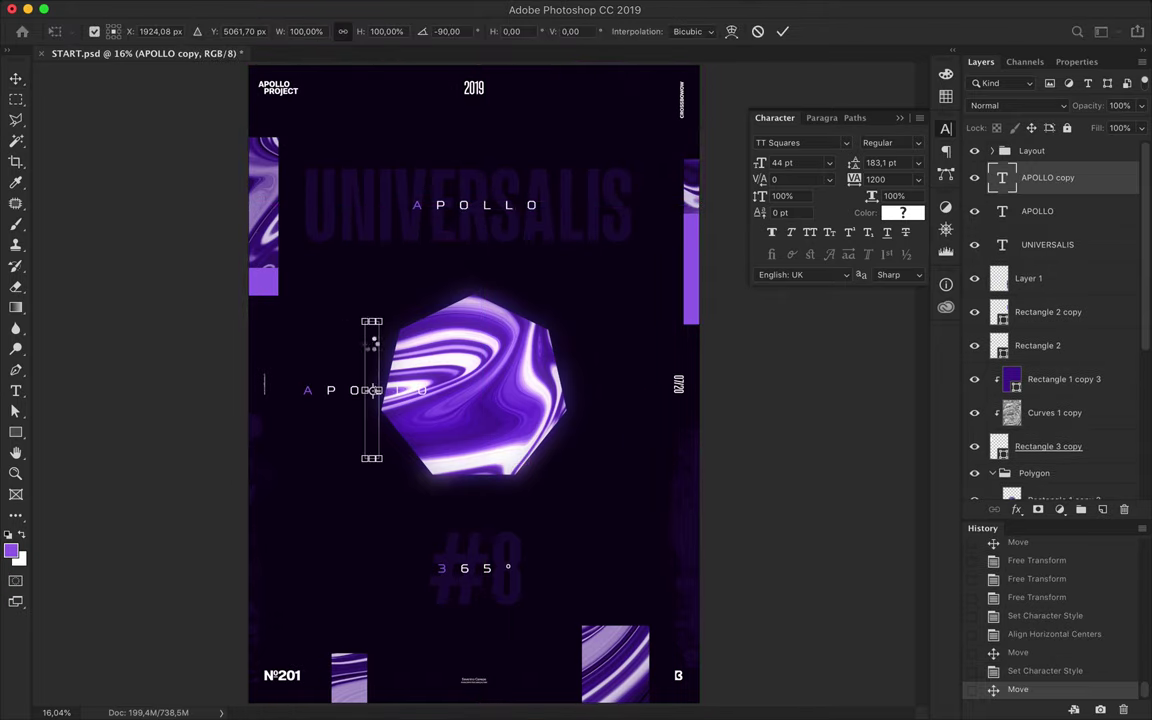
Step: Place the rotated vertical copy left of the heptagon and retype it to read UNIVERSE
key(Return)
drag(385, 379, 338, 386)
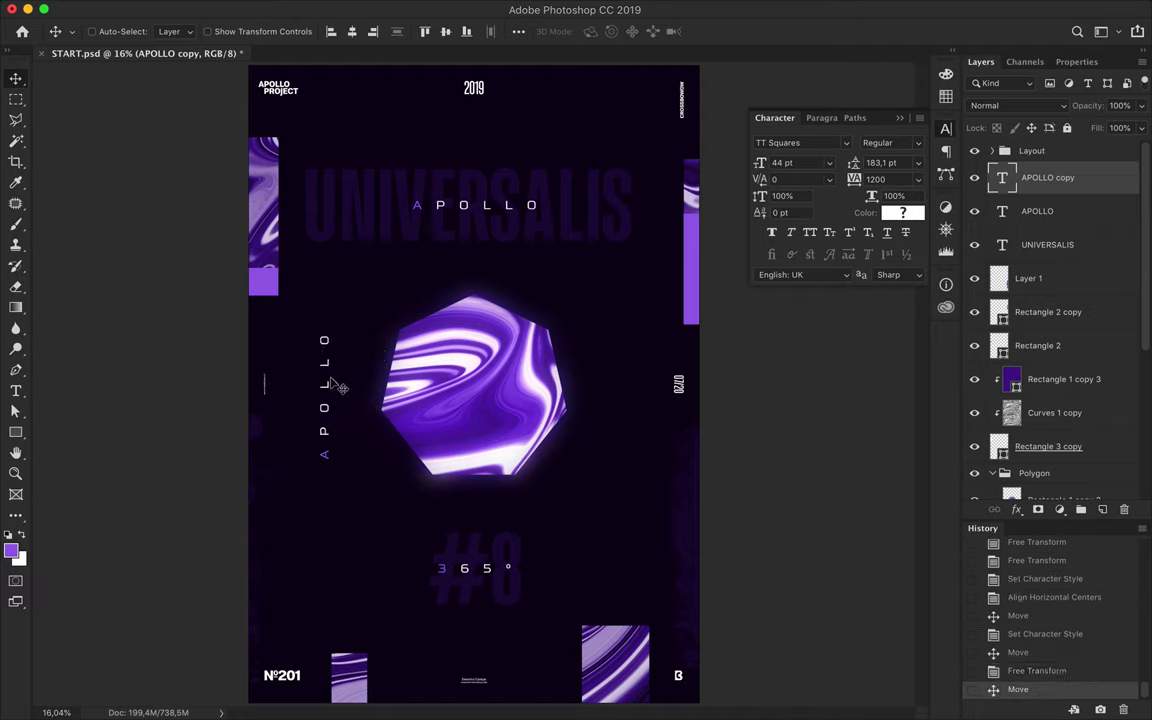
double_click(326, 436)
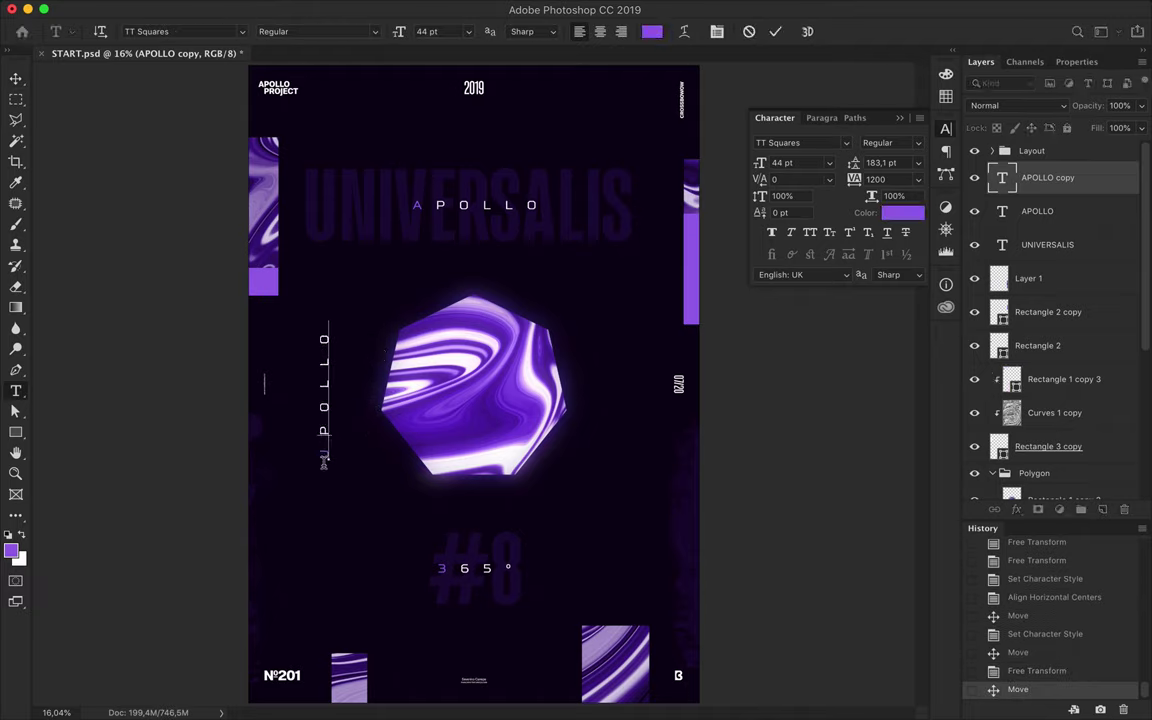
drag(323, 405, 311, 319)
text(NIVERSE)
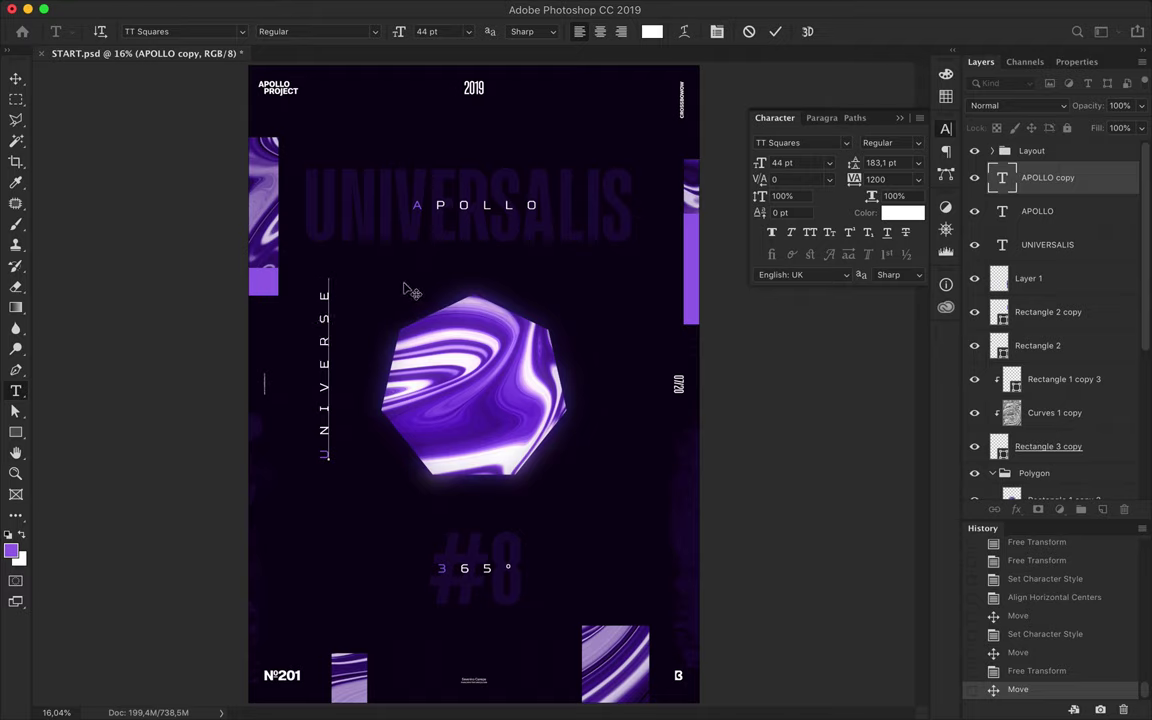
key(ctrl+Return)
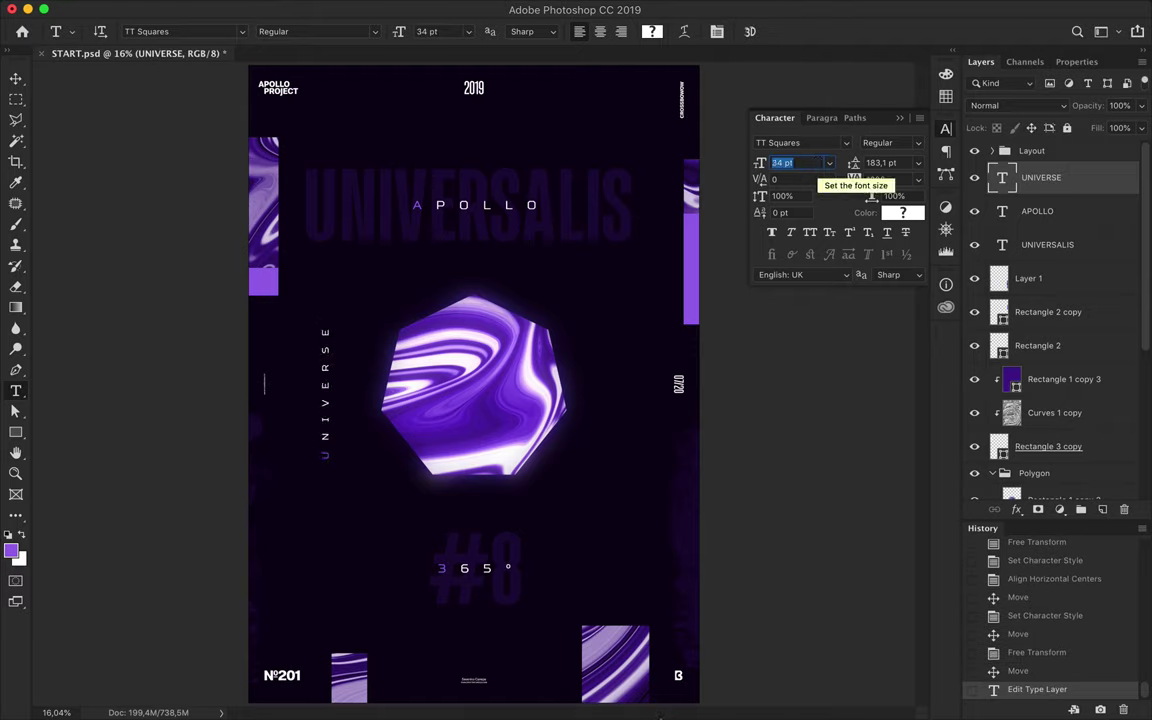
Step: Set UNIVERSE to 31 pt and duplicate it, flipped, to the heptagon's right side
key(Down)
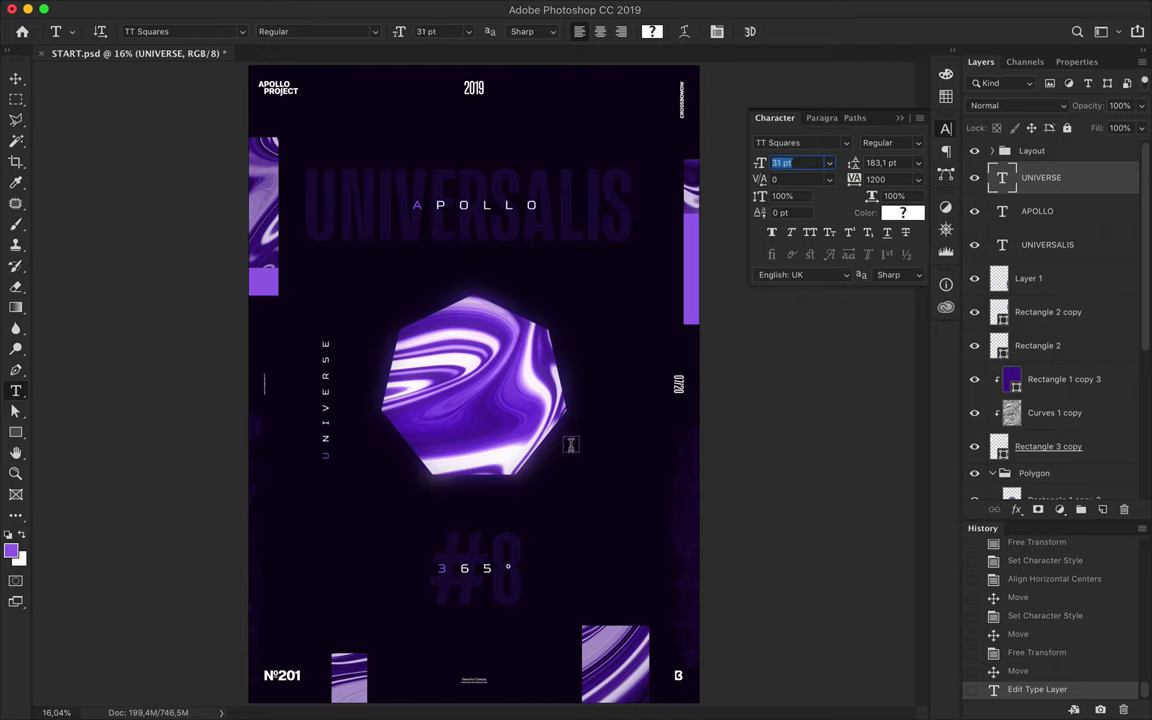
click(15, 78)
drag(300, 355, 618, 395)
key(ctrl+t)
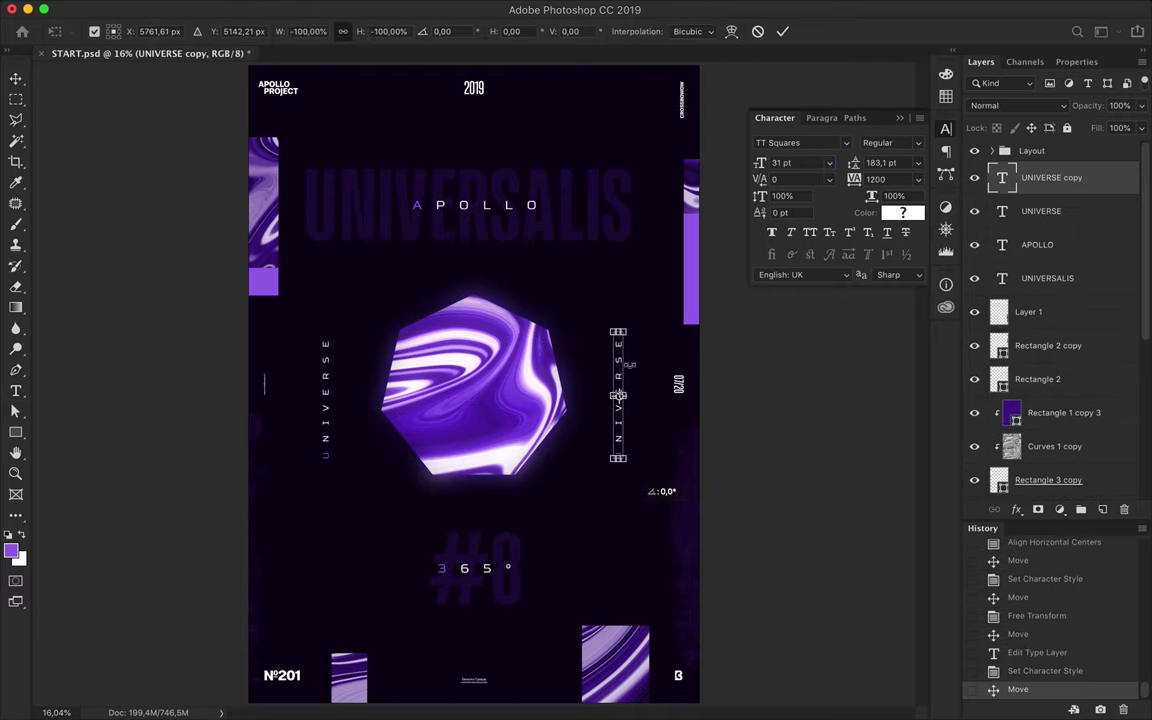
key(Return)
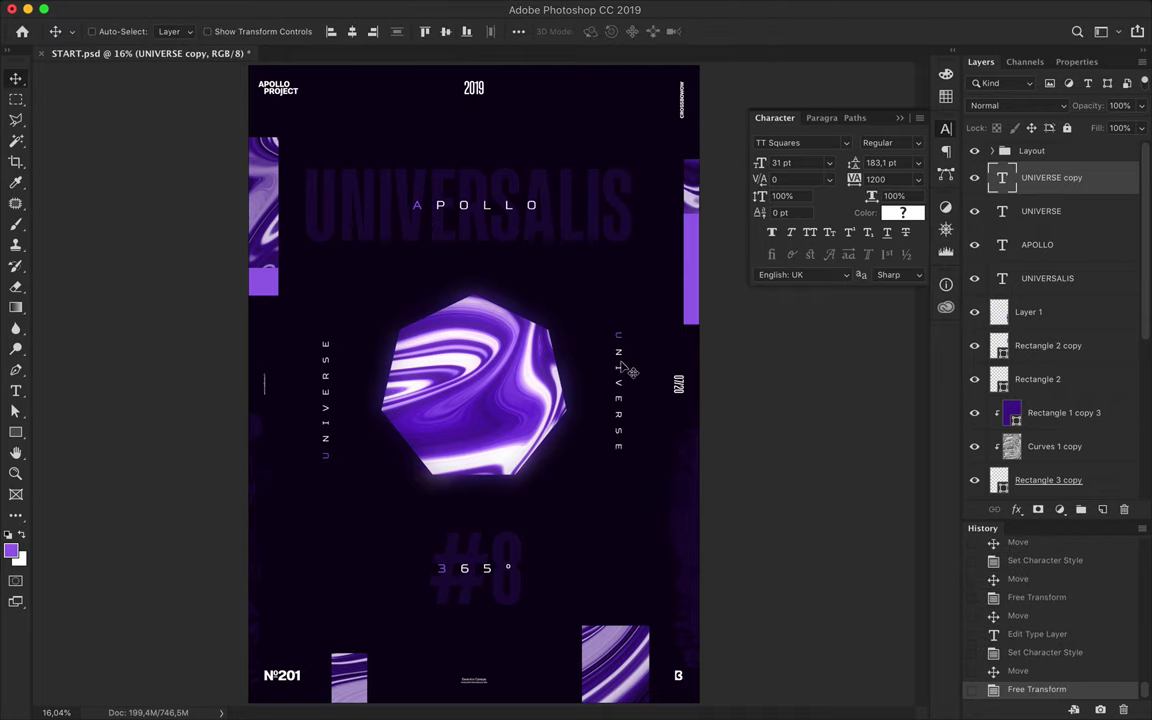
Step: Retype the right-hand copy as BORDER with a purple first letter B
key(t)
double_click(618, 340)
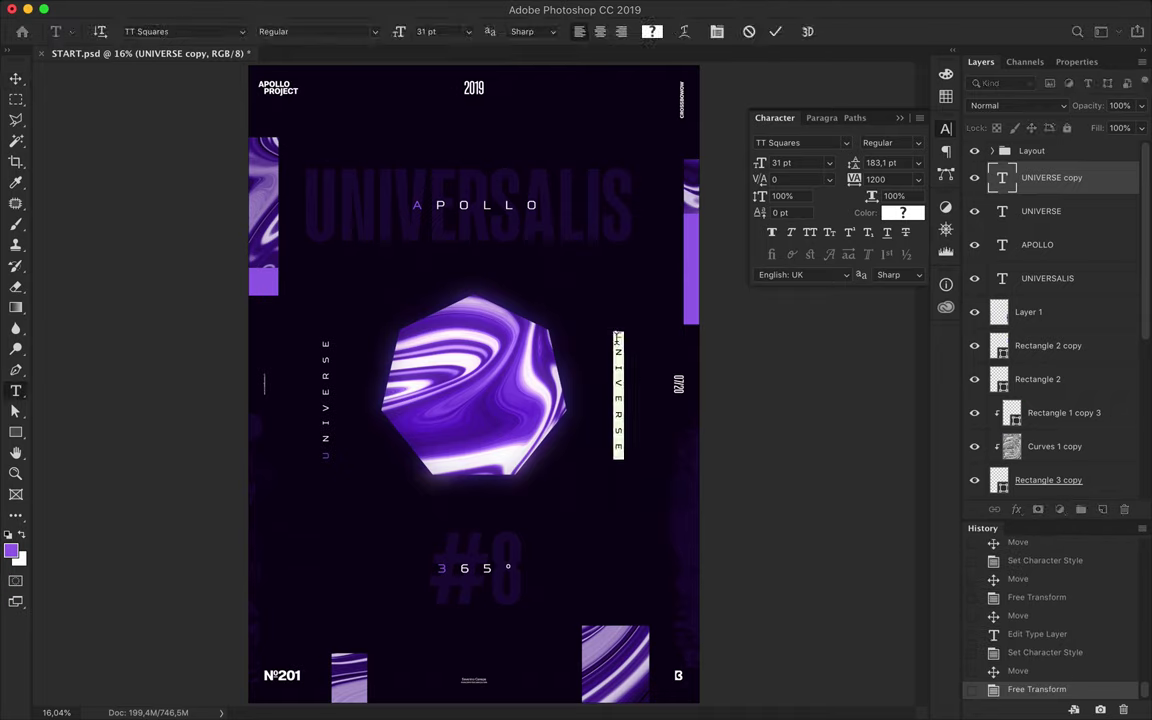
mouse_move(617, 340)
mouse_down()
mouse_move(616, 329)
mouse_move(626, 466)
mouse_up()
text(BORDER)
key(Escape)
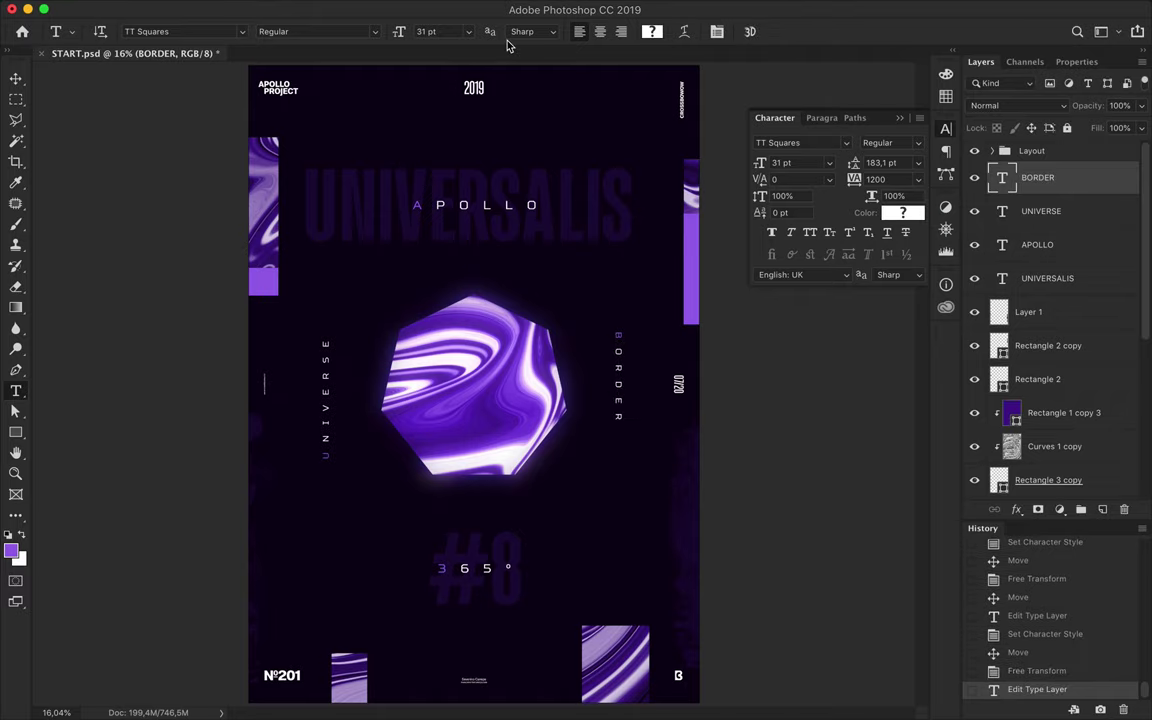
Step: Vertically centre both BORDER and UNIVERSE on the poster
key(v)
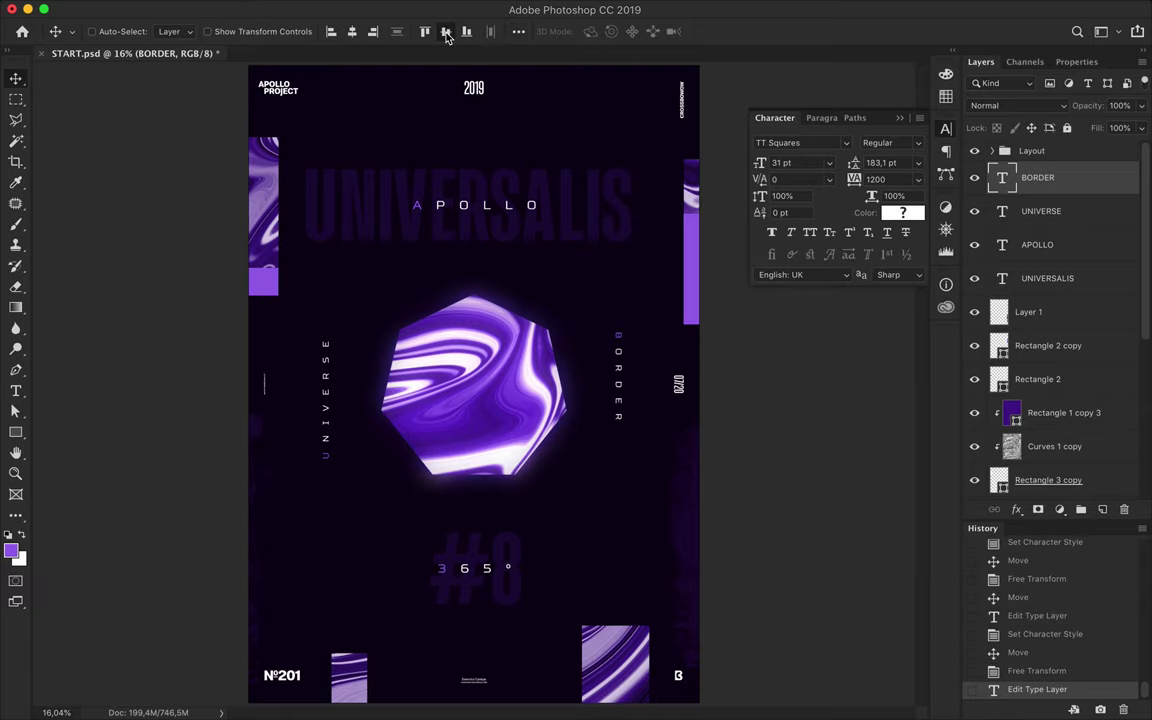
click(447, 33)
click(447, 33)
key(alt+bracketleft)
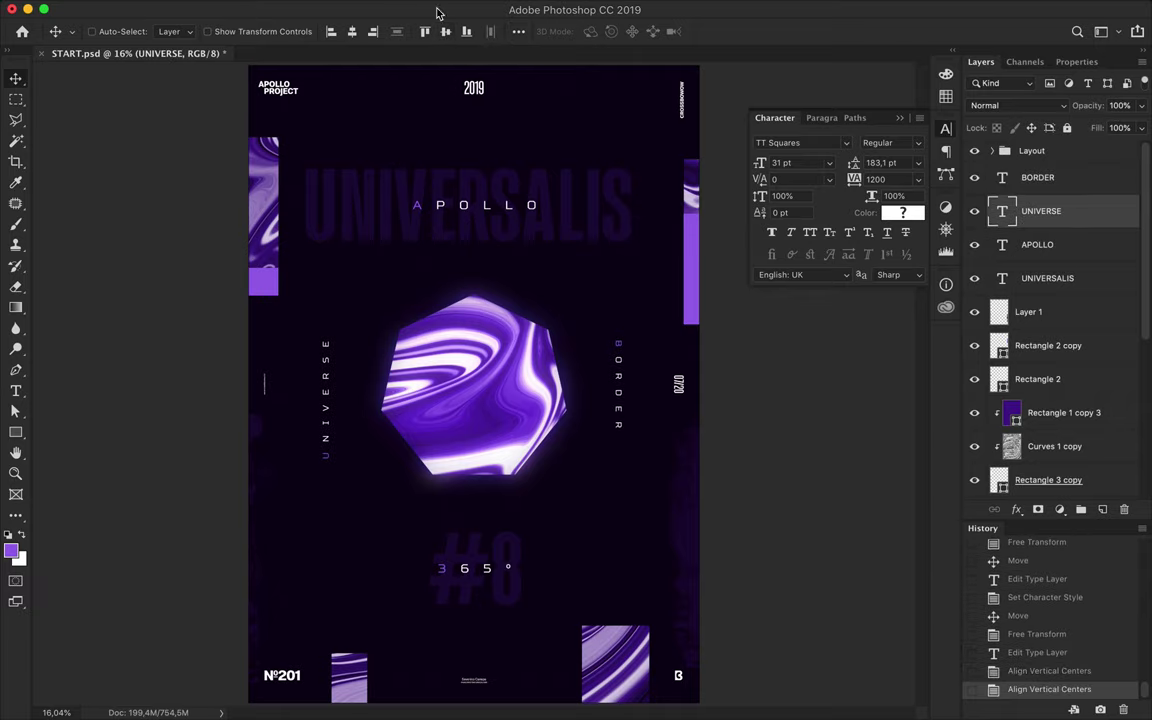
click(449, 33)
key(ctrl+plus)
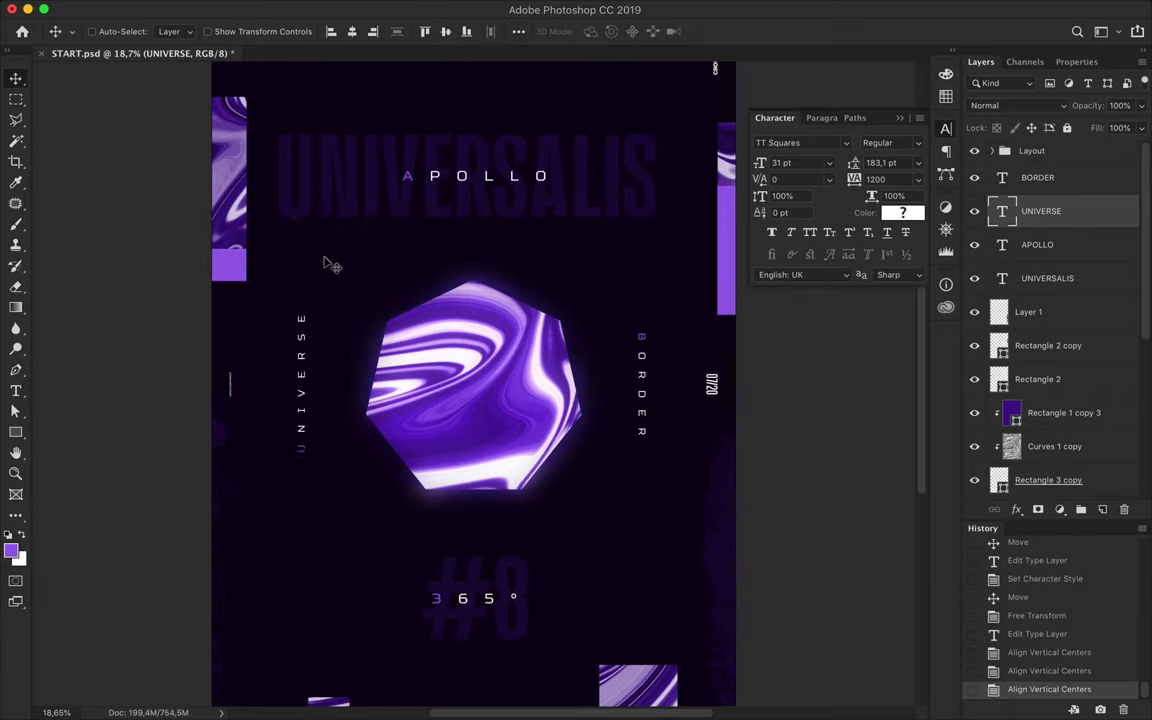
Step: Draw a short vertical line beside the U with no fill and a purple 2,5 pt stroke
key(p)
scroll(315, 450, up, 5)
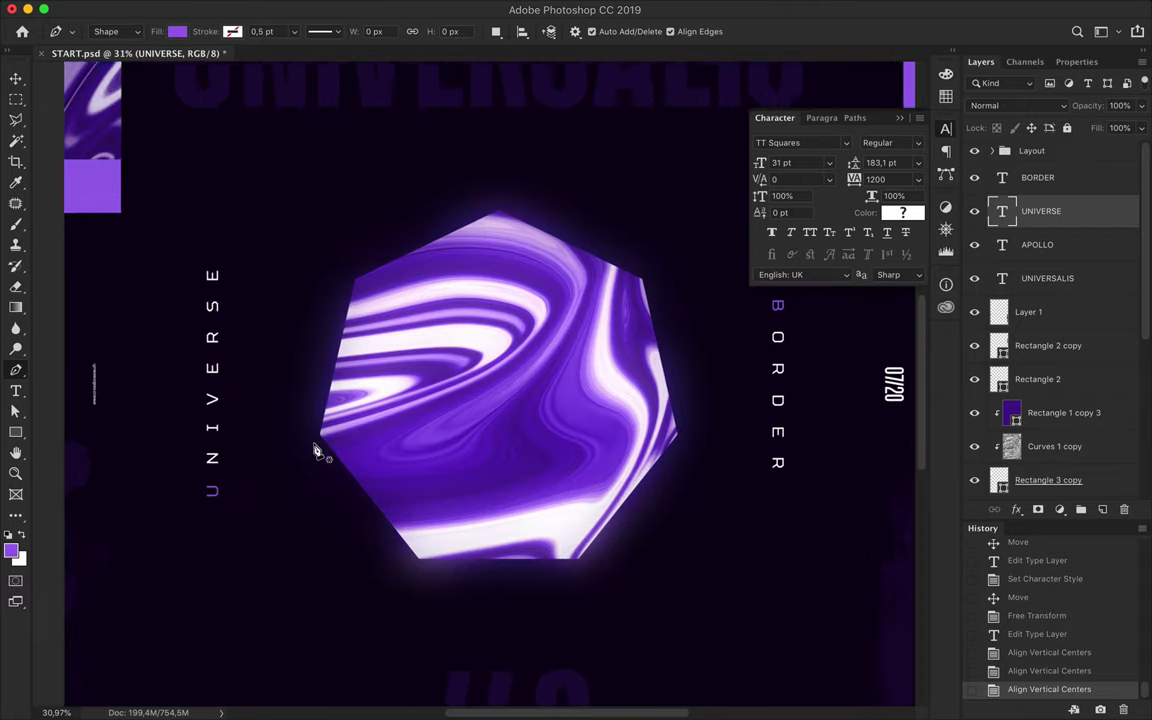
click(336, 427)
click(336, 446)
click(177, 31)
click(108, 63)
click(232, 31)
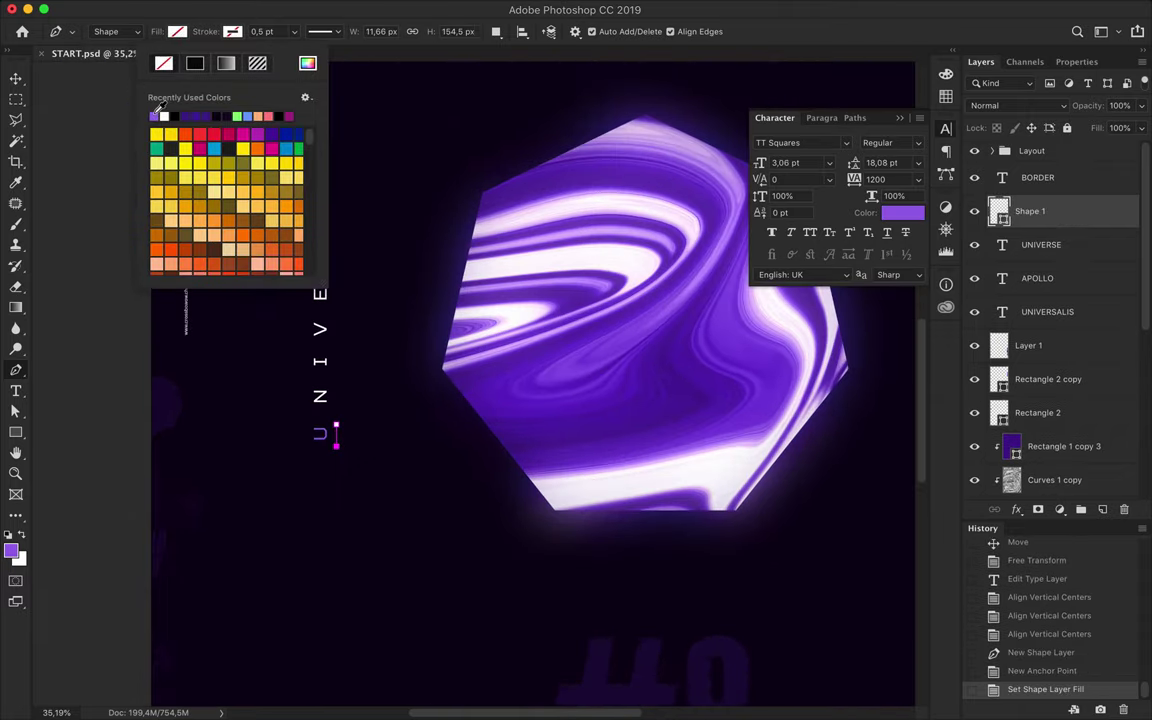
click(264, 31)
text(2,5)
key(Return)
Step: Change the line's stroke to 3,5 pt and nudge it into place beside the U
key(v)
key(a)
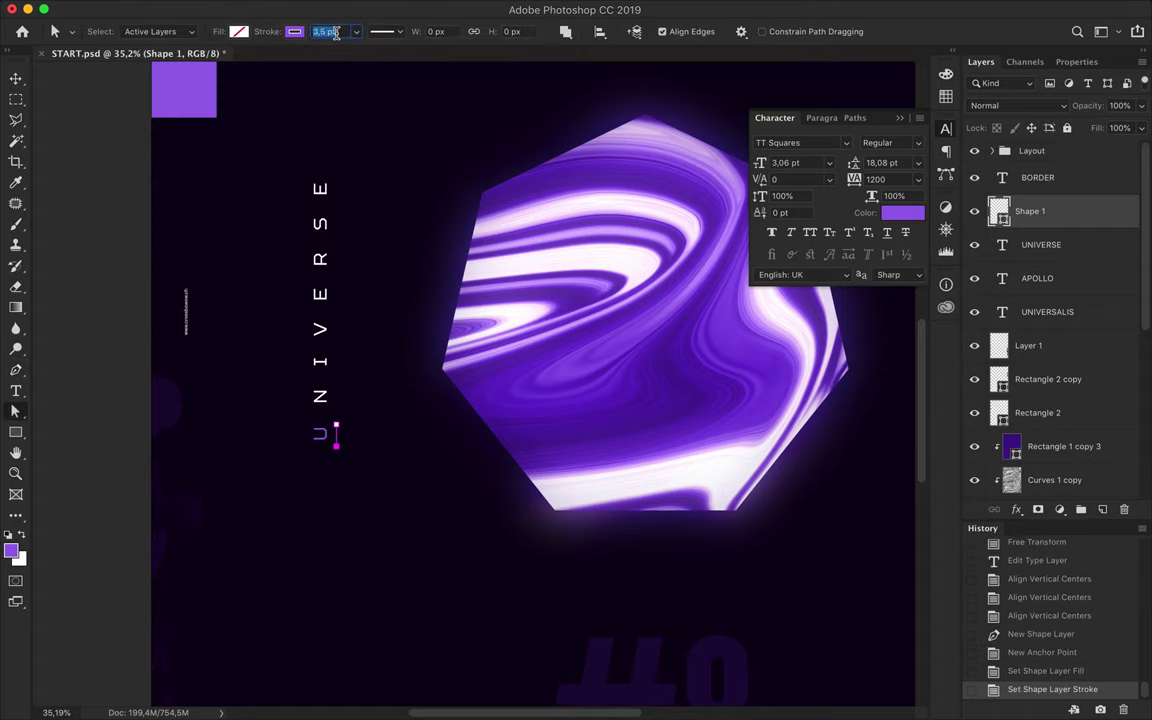
key(Return)
key(v)
key(Right)
Step: Duplicate the line to the other side of the U, trying and undoing a vertical-centre alignment
scroll(287, 460, up, 5)
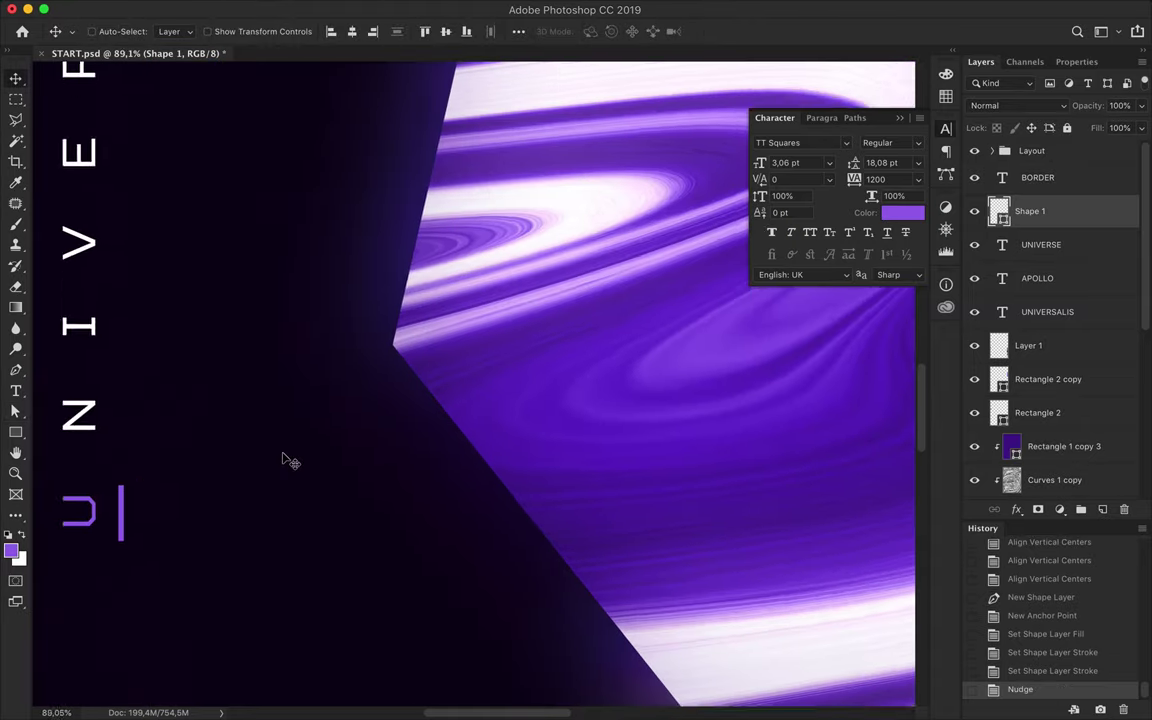
drag(400, 530, 383, 533)
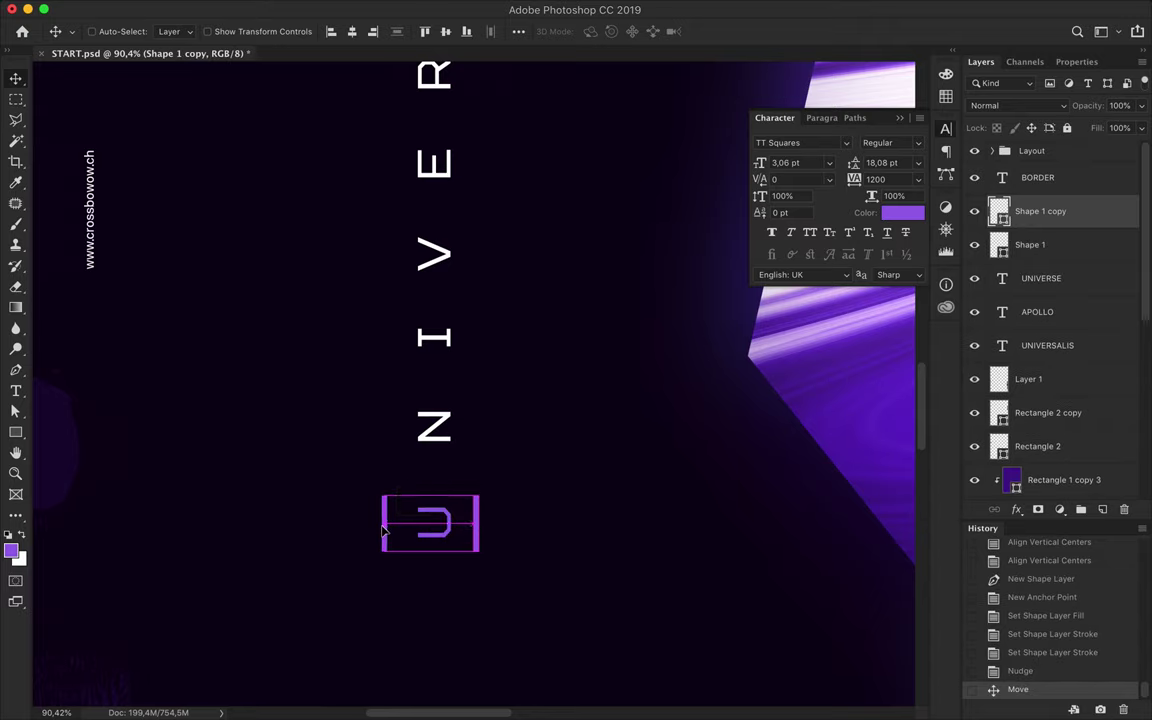
key(Left)
key(ctrl+0)
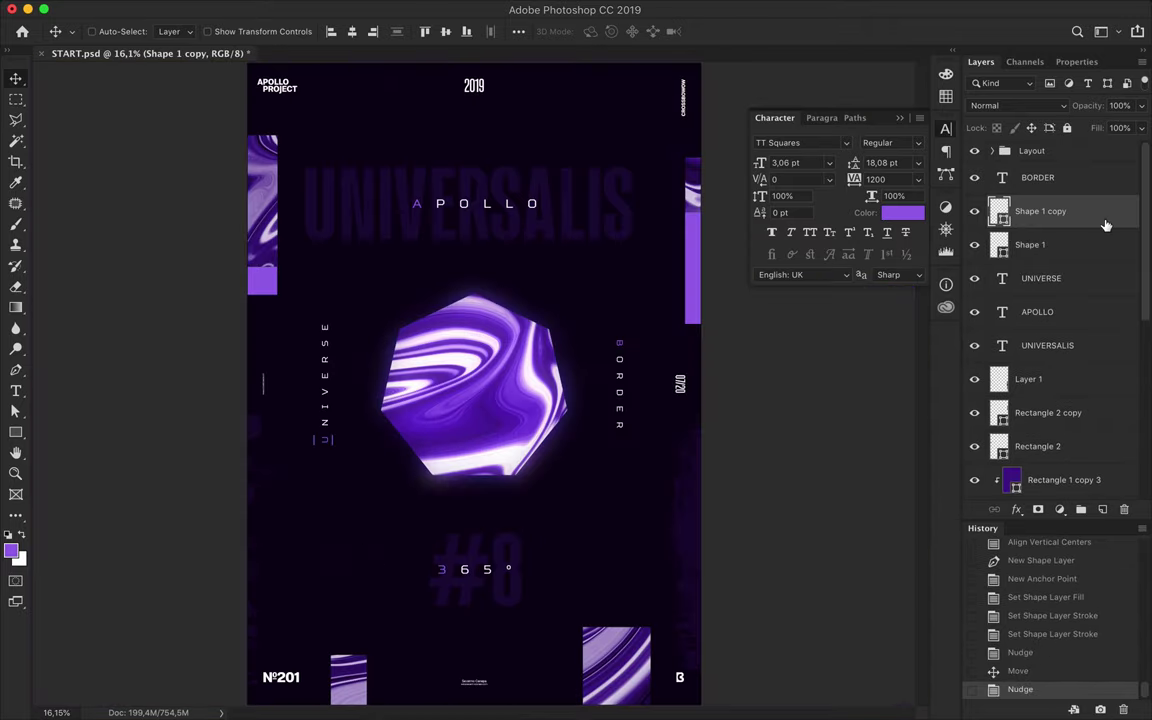
shift+click(1080, 247)
click(518, 33)
click(566, 80)
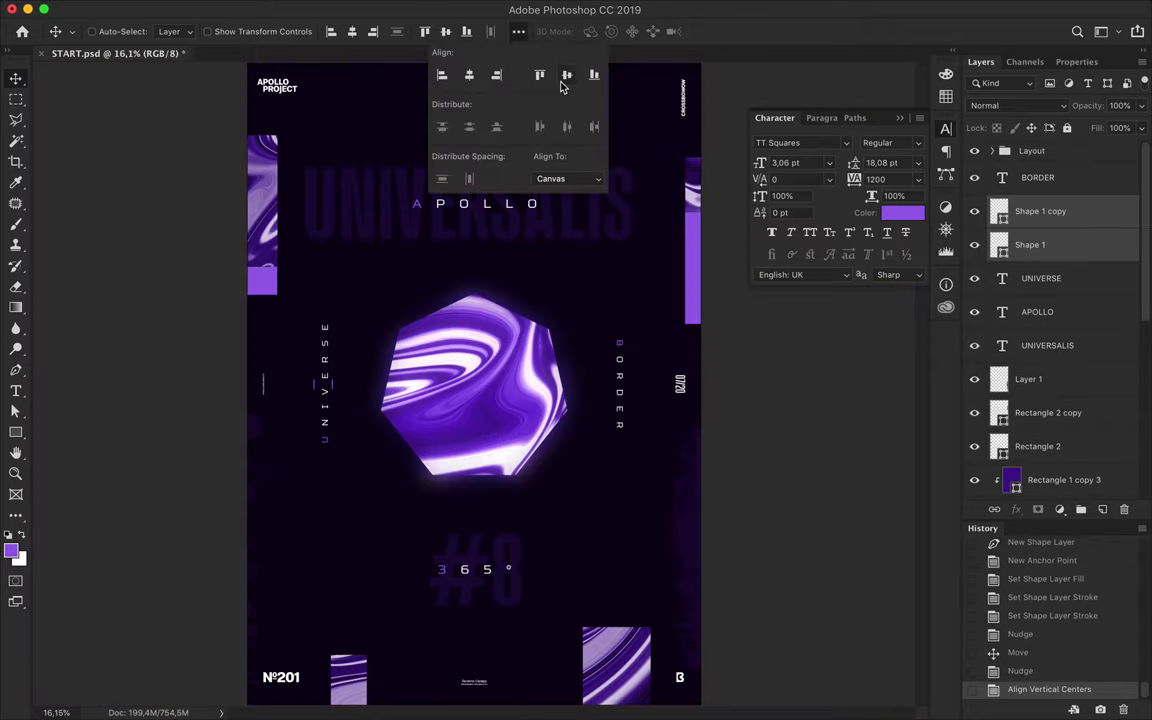
key(ctrl+z)
Step: Merge the two lines into one bracket pair and copy it around the B of BORDER
key(ctrl+e)
drag(333, 444, 620, 355)
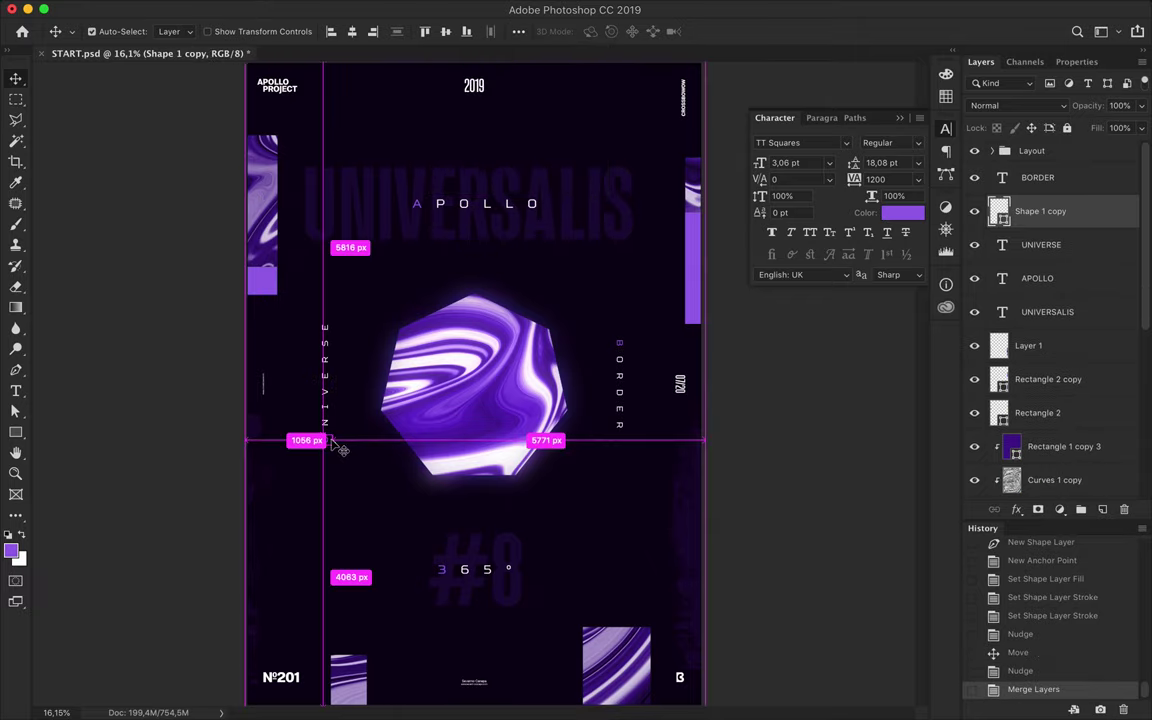
scroll(620, 355, up, 1)
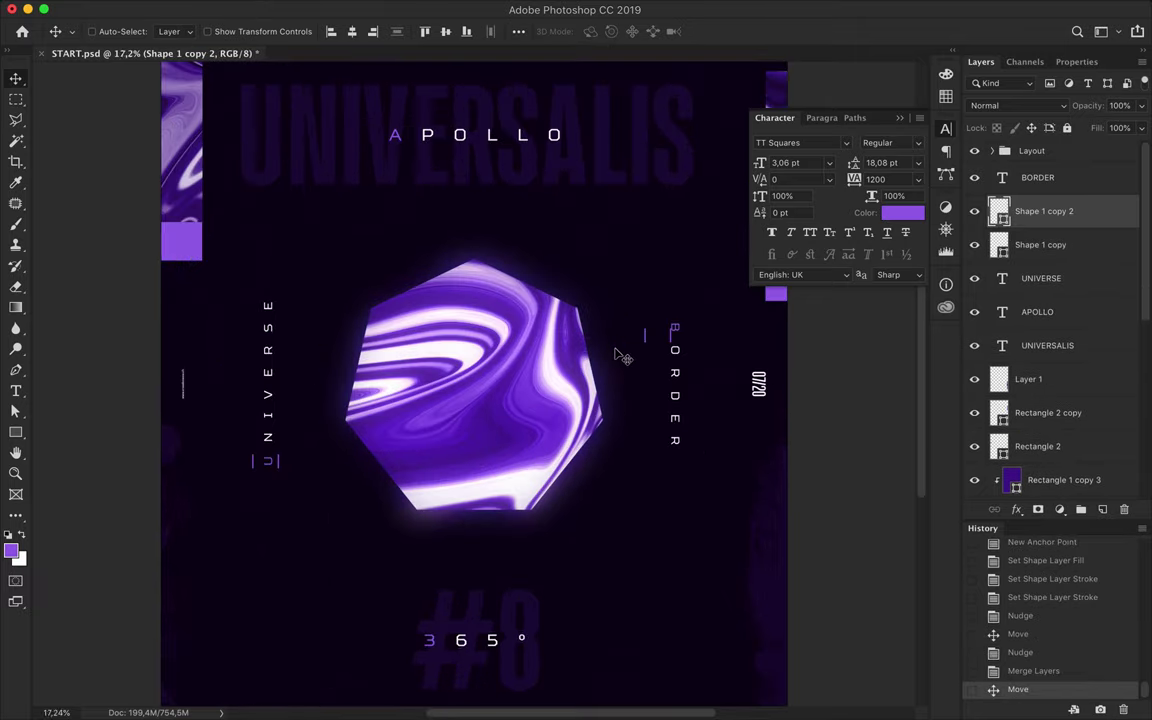
scroll(615, 354, up, 2)
scroll(605, 352, up, 1)
drag(605, 352, 632, 341)
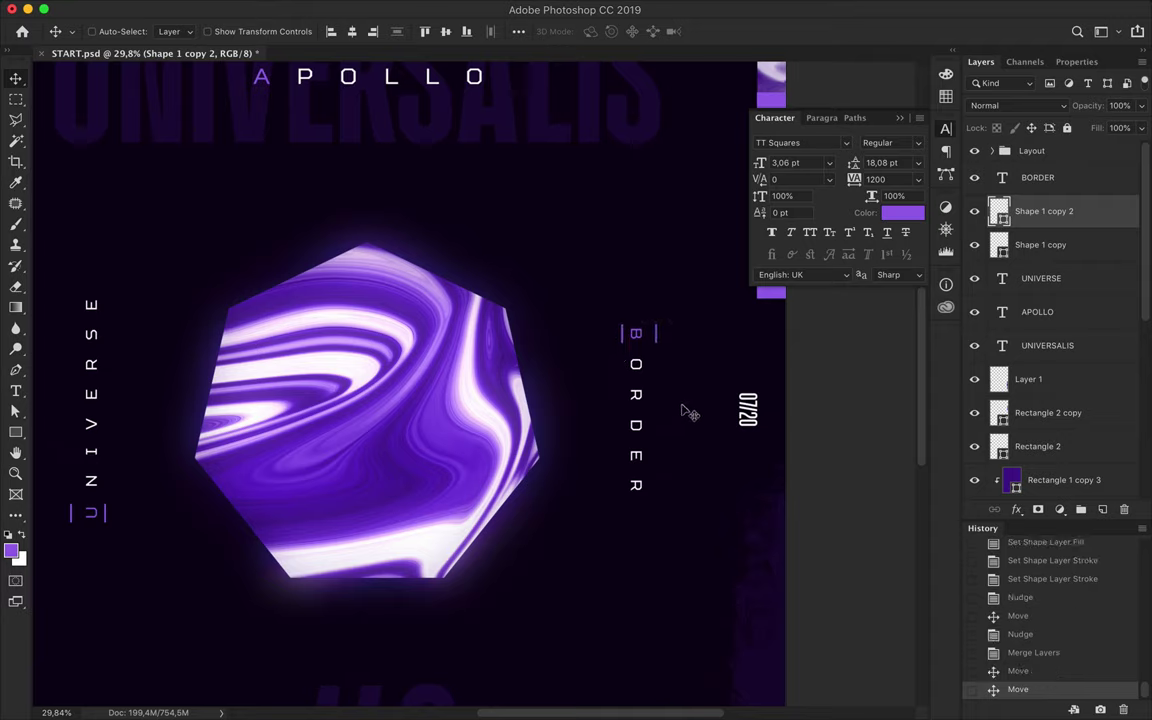
right_click(663, 690)
Step: Mask the line-pattern rays layer with a reversed gradient running outward from the hexagon centre
key(ctrl+0)
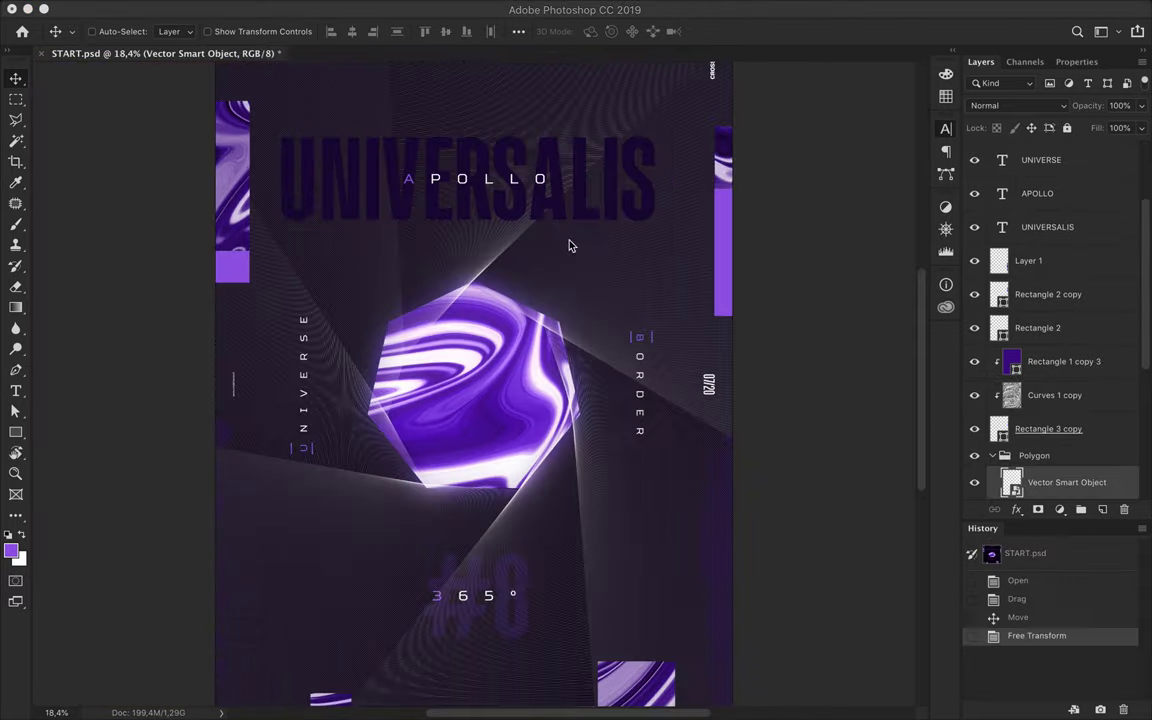
click(16, 307)
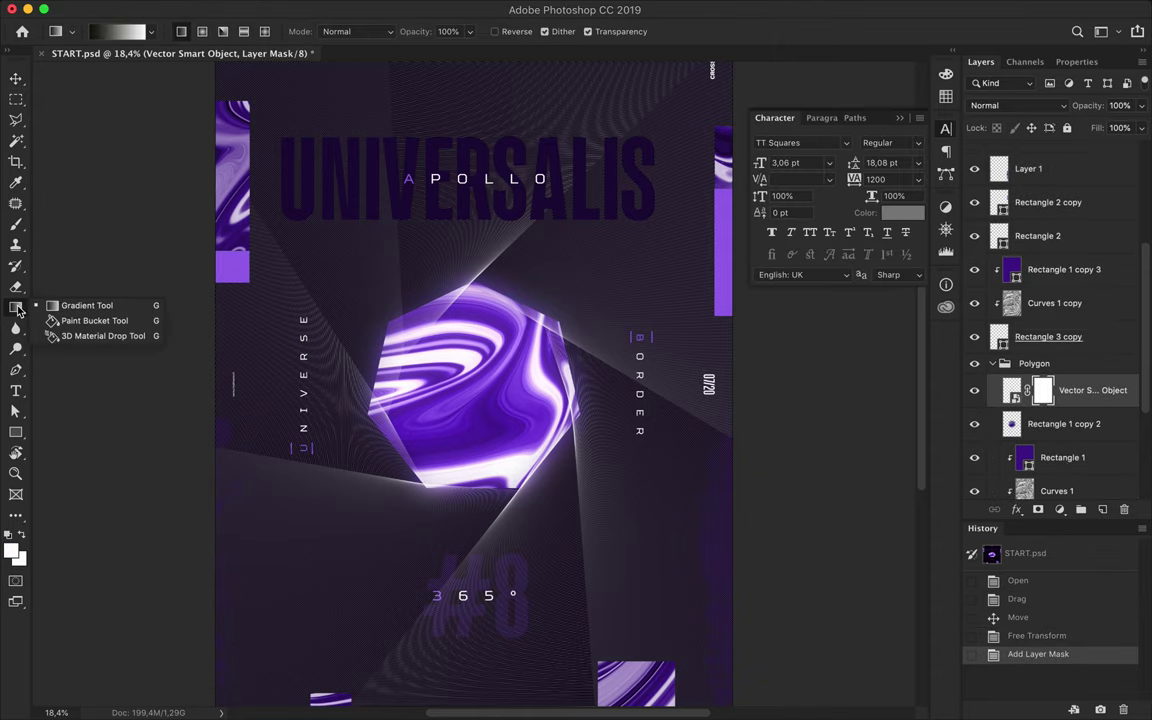
drag(474, 381, 825, 678)
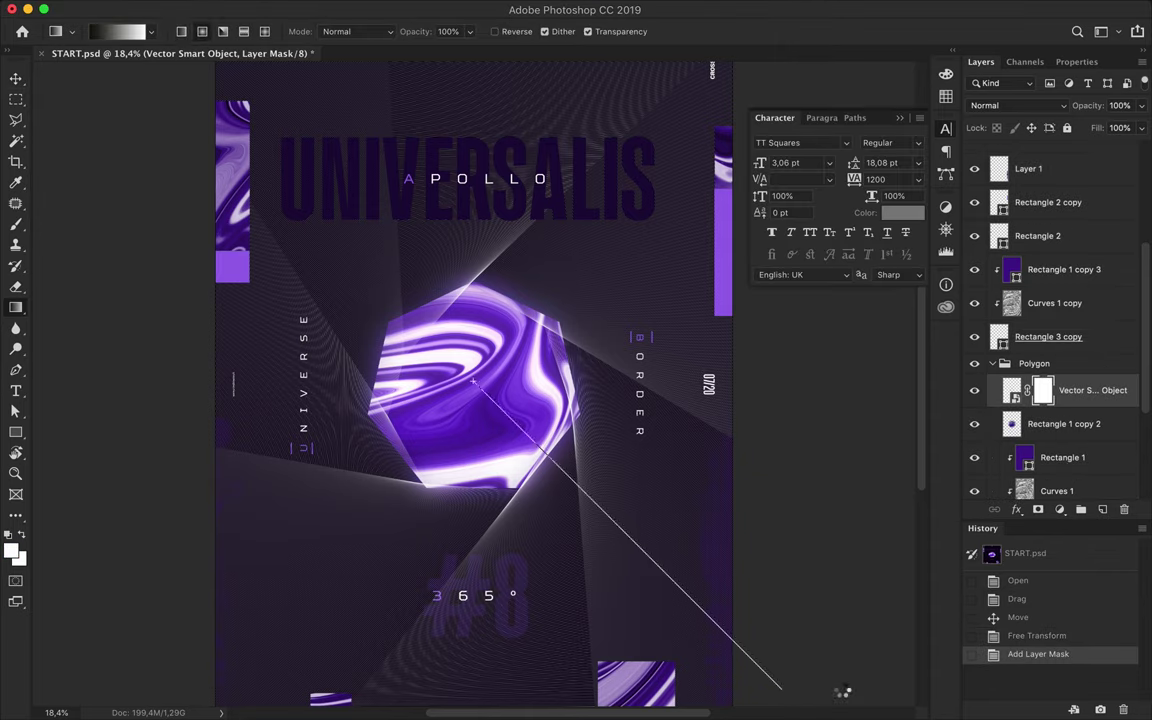
key(ctrl+z)
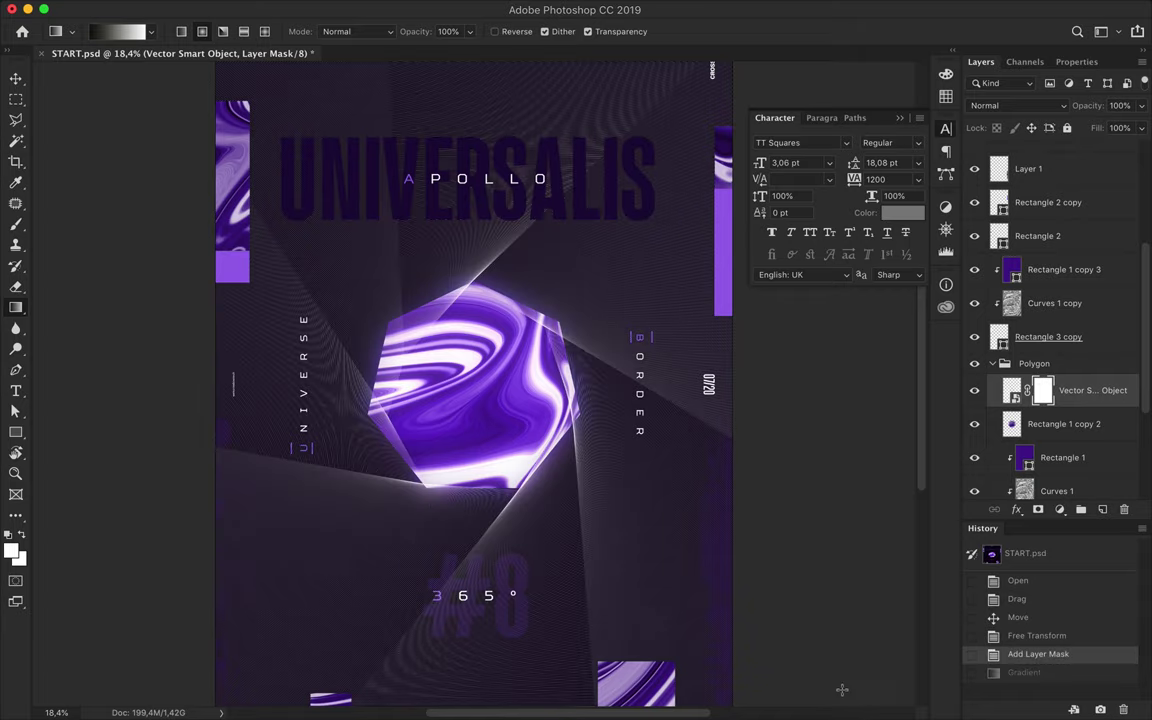
click(495, 32)
drag(474, 388, 773, 537)
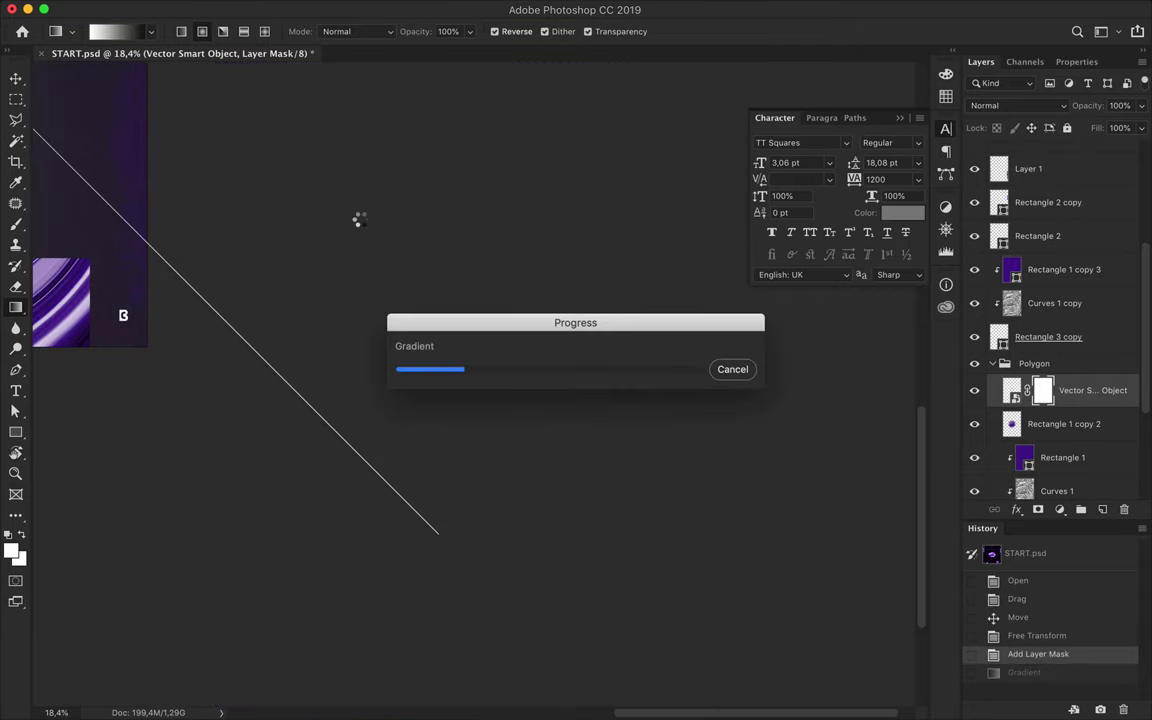
key(ctrl+0)
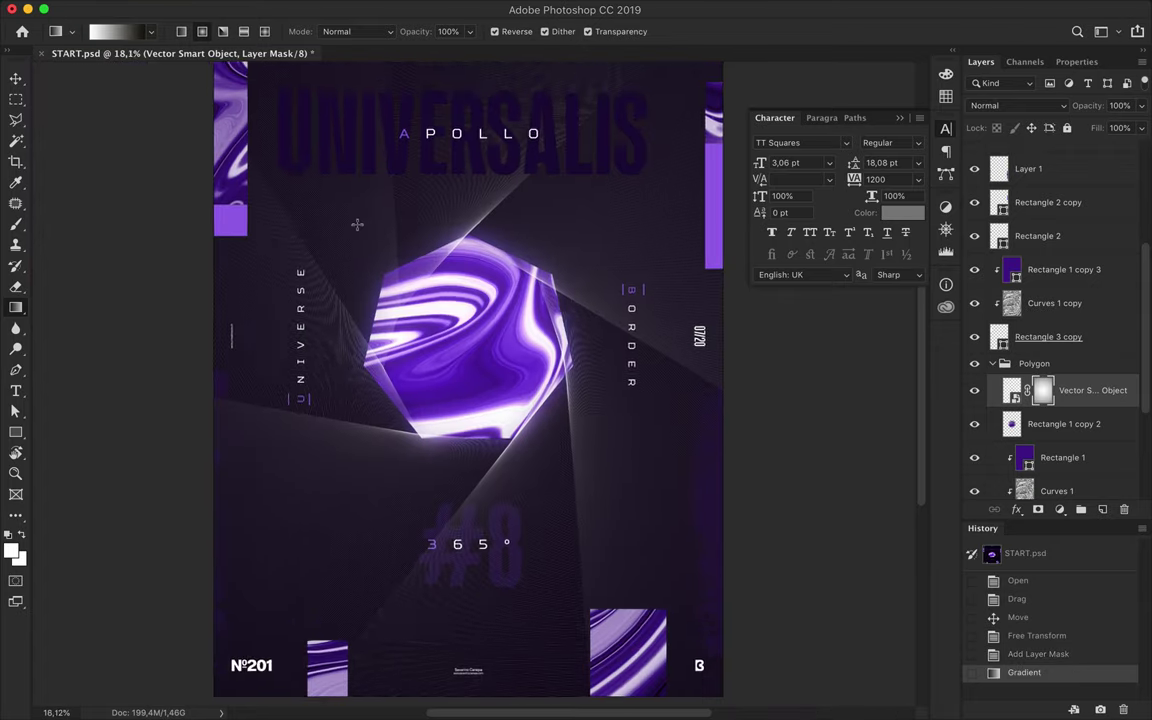
drag(550, 469, 855, 488)
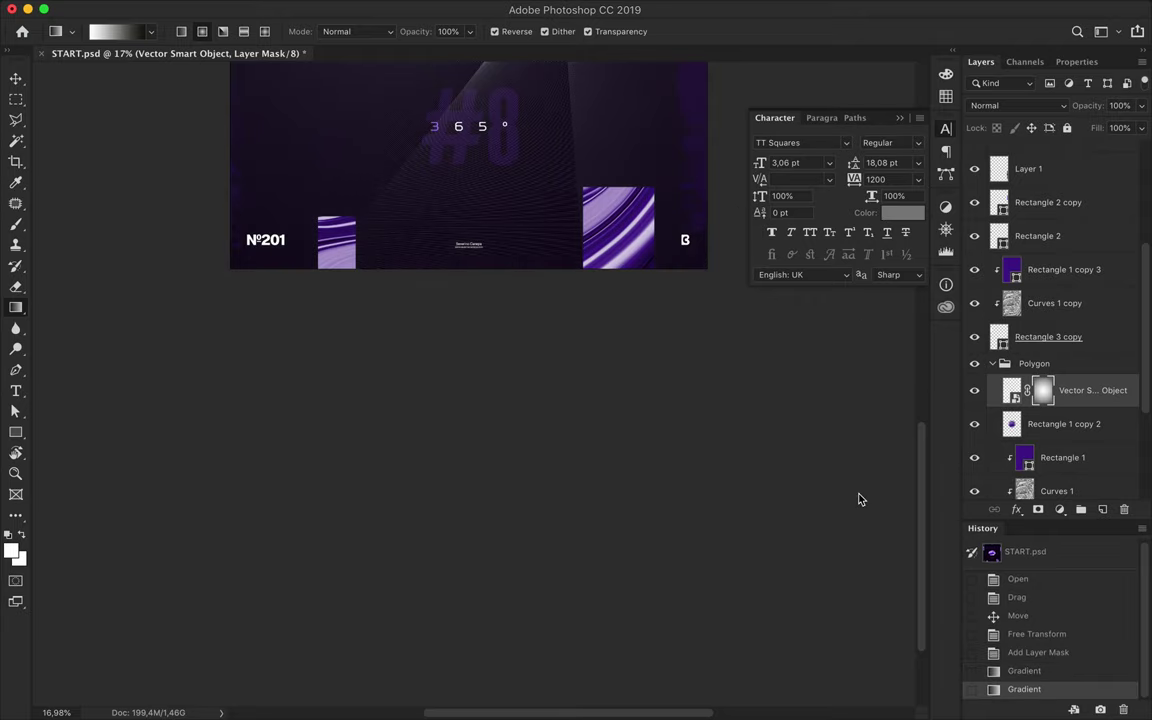
scroll(634, 346, up, 5)
Step: Move the purple Rectangle 1 copy 4 layer above the Vector Smart Object
key(v)
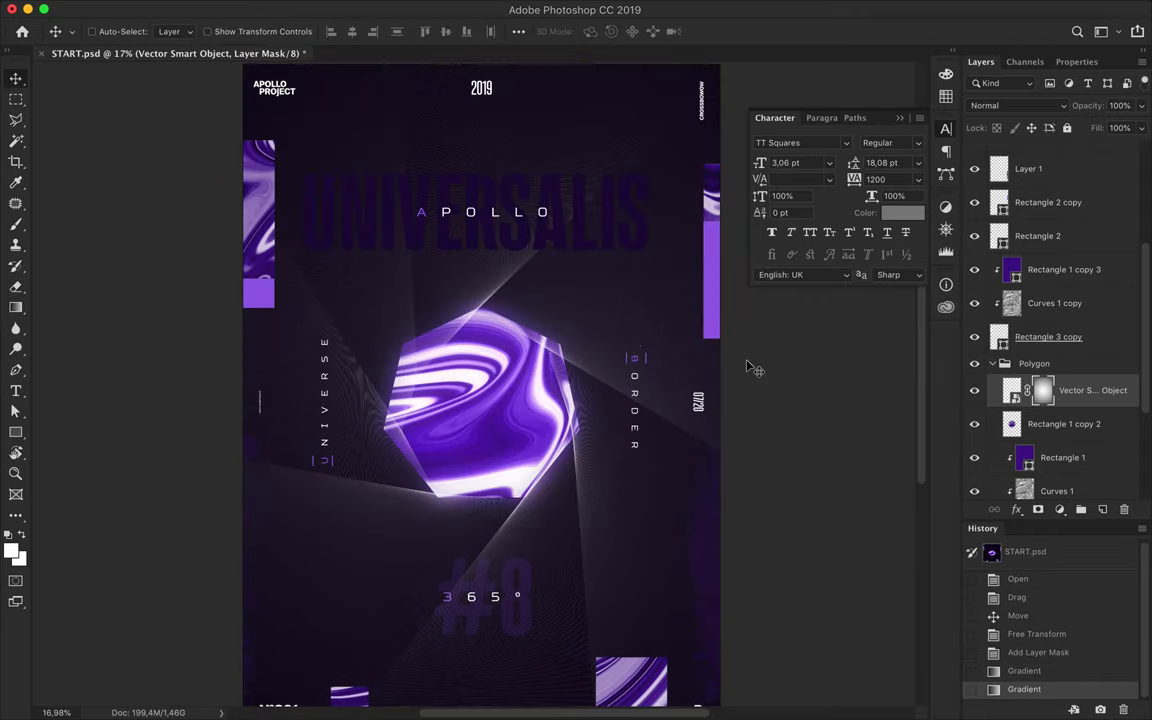
scroll(497, 300, up, 3)
mouse_move(1080, 390)
mouse_down()
mouse_move(1108, 510)
mouse_move(1096, 484)
mouse_up()
drag(1093, 244, 1005, 468)
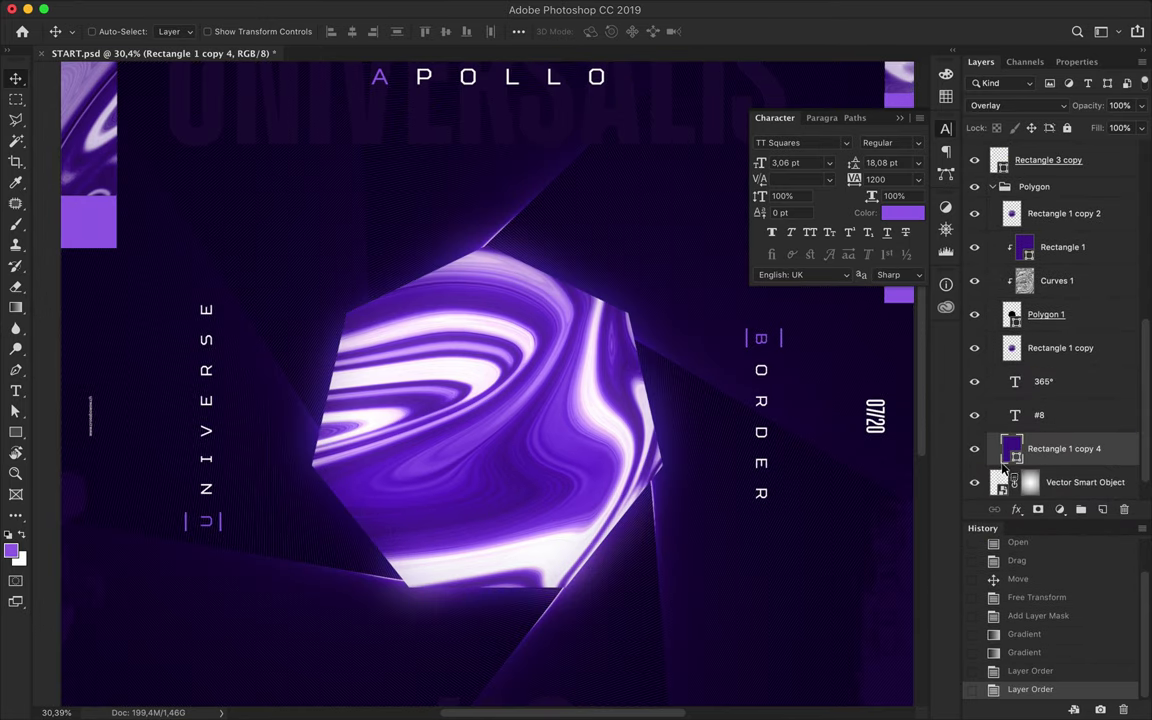
key(super+minus)
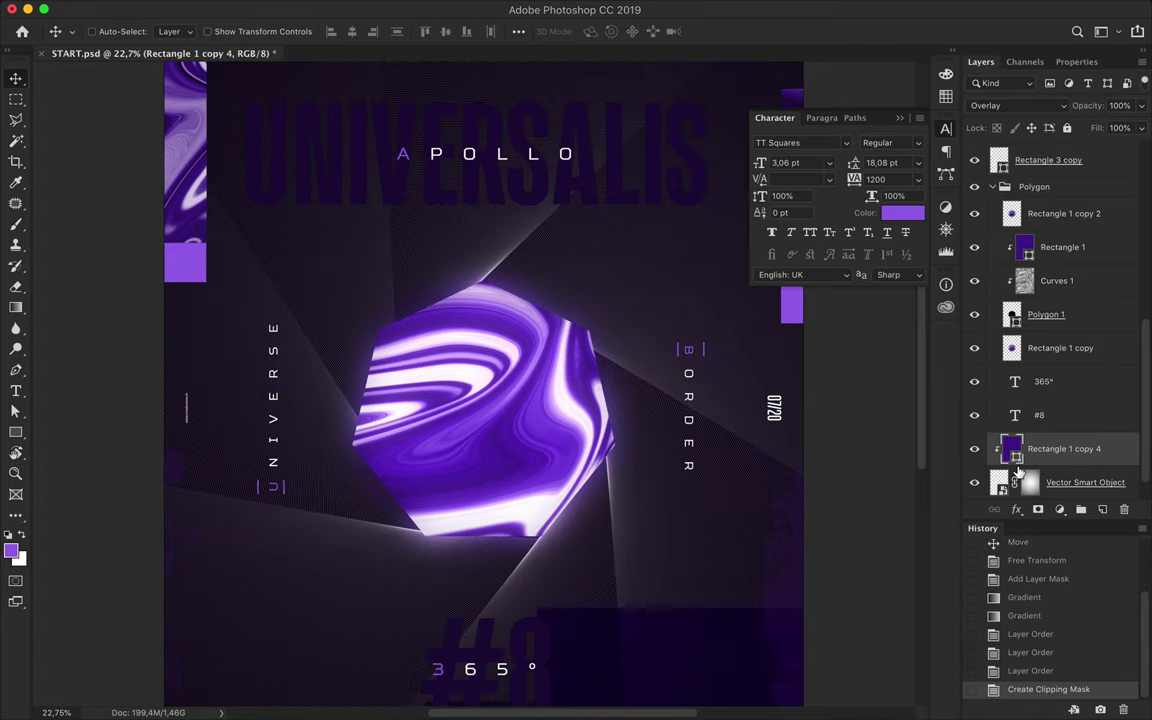
Step: Clip Rectangle 1 copy 4 to the rays layer and set its blend mode to Normal
alt+click(1074, 467)
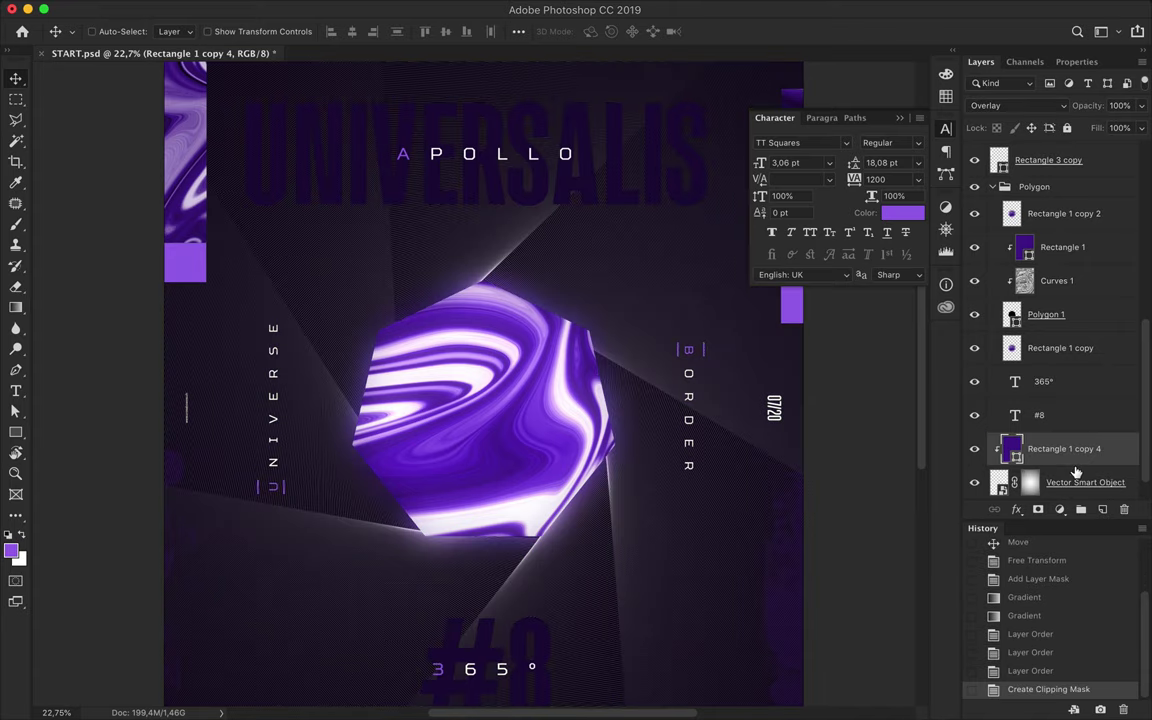
scroll(617, 437, up, 2)
scroll(617, 437, up, 2)
click(1018, 105)
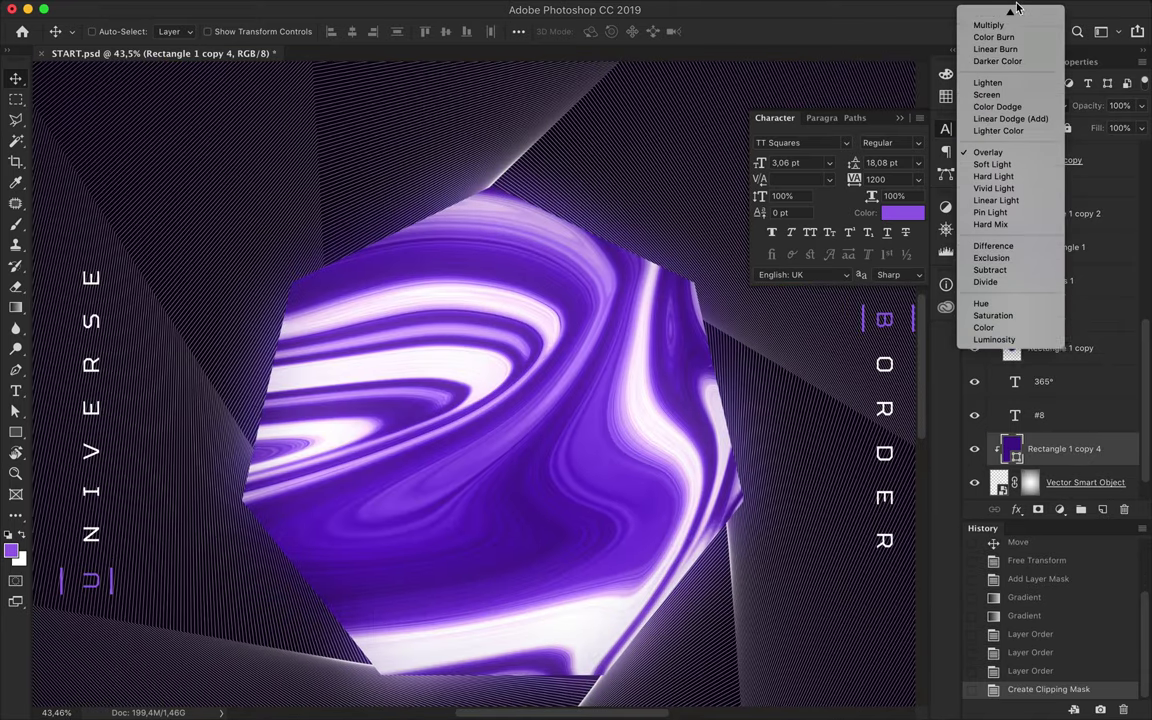
click(1017, 10)
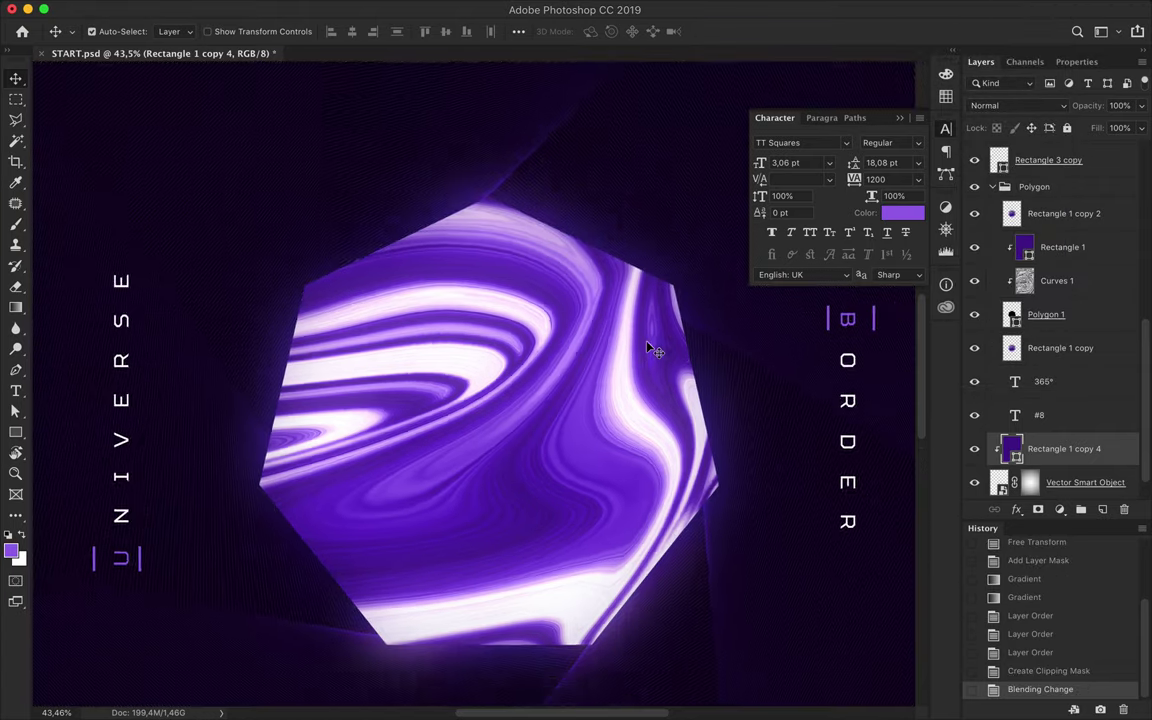
key(ctrl+0)
scroll(578, 404, up, 1)
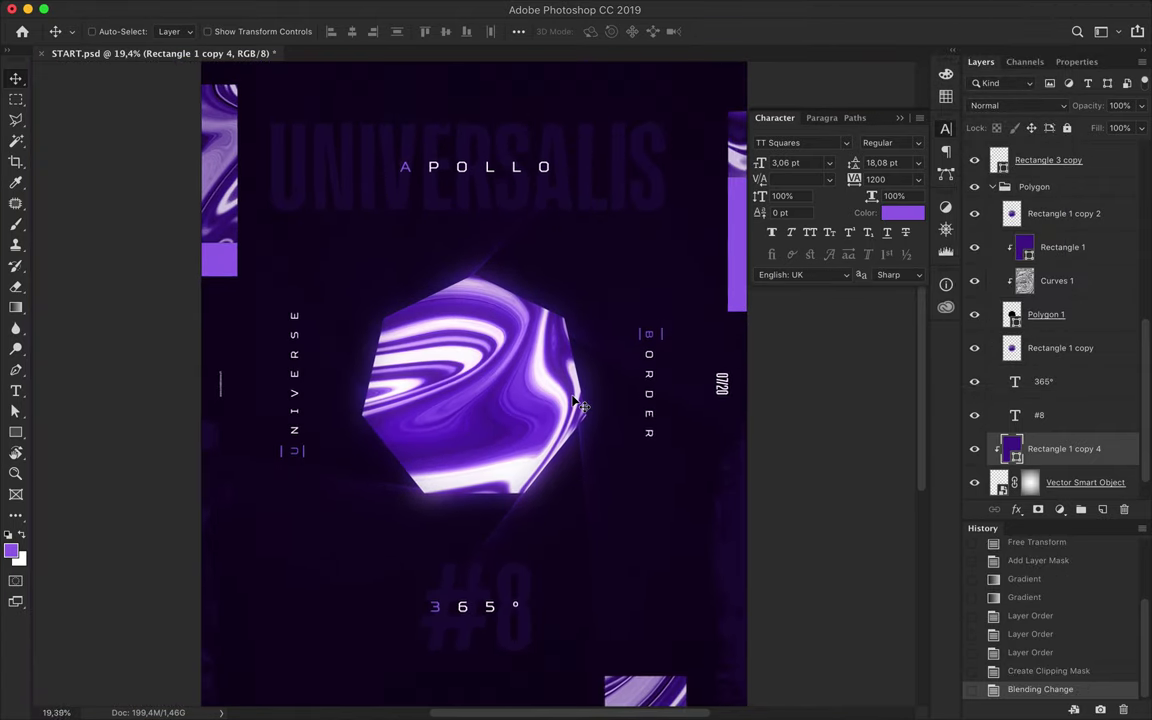
scroll(578, 404, down, 1)
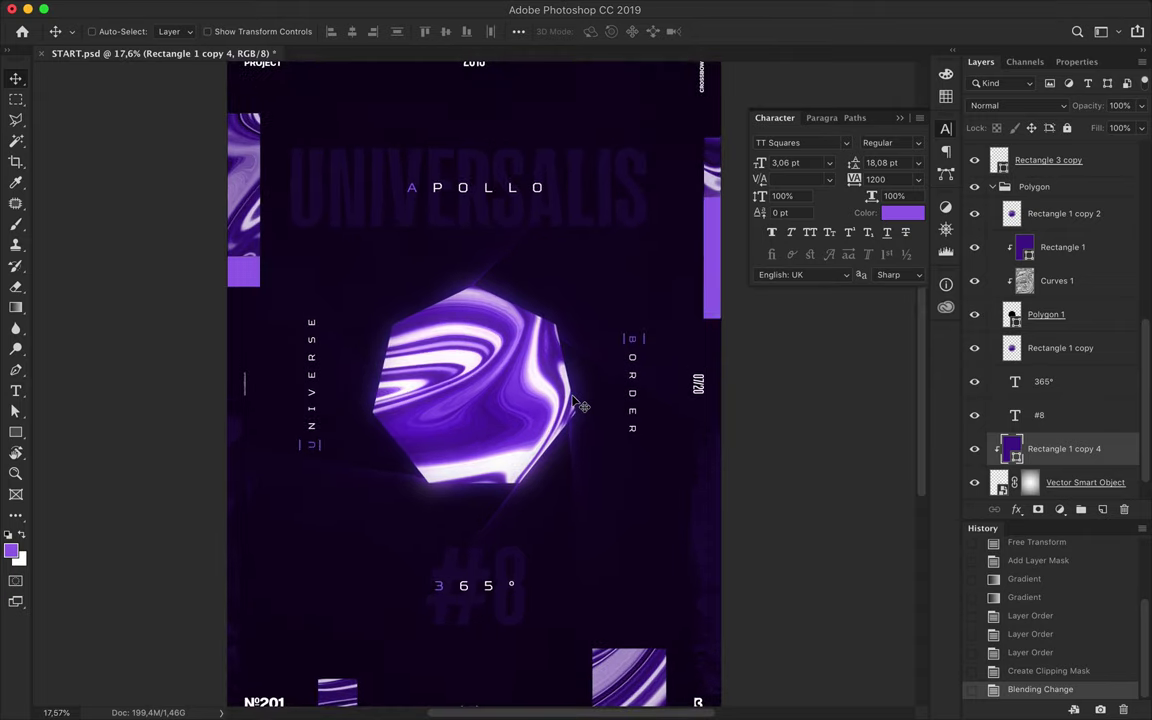
scroll(578, 404, up, 2)
scroll(575, 402, down, 1)
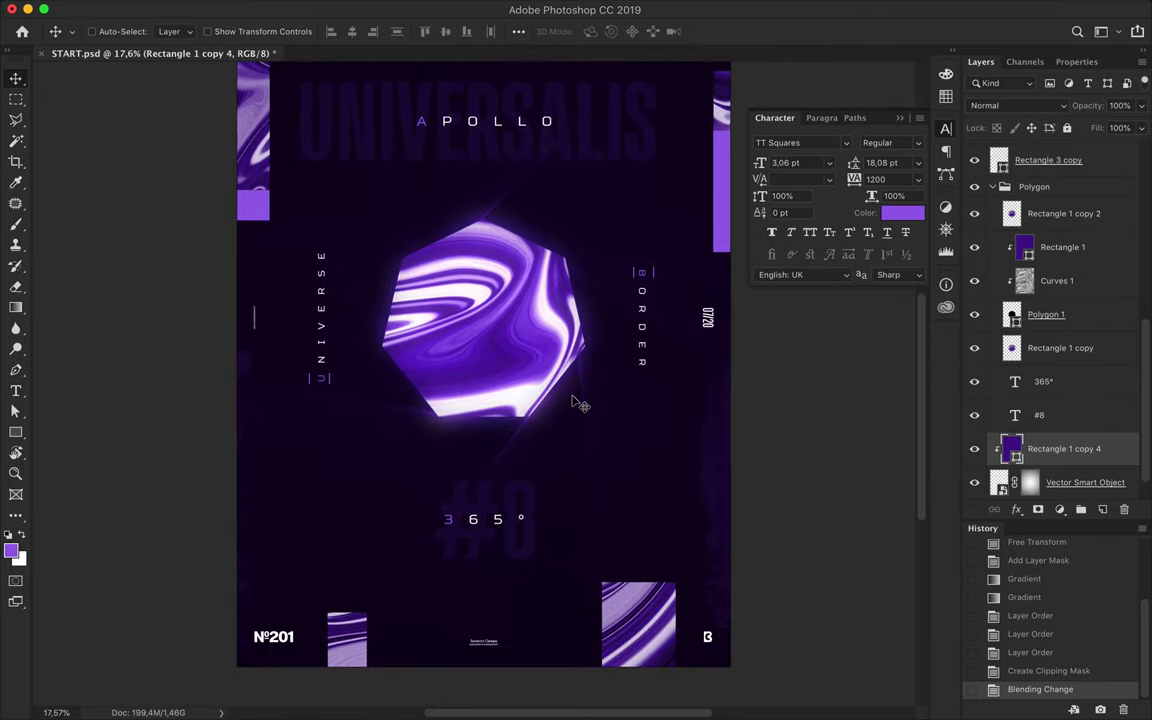
scroll(480, 360, up, 1)
Step: Save the poster, copy the purple bar to the bottom edge, and align it to the guides
key(super+s)
scroll(477, 465, up, 5)
scroll(478, 465, down, 4)
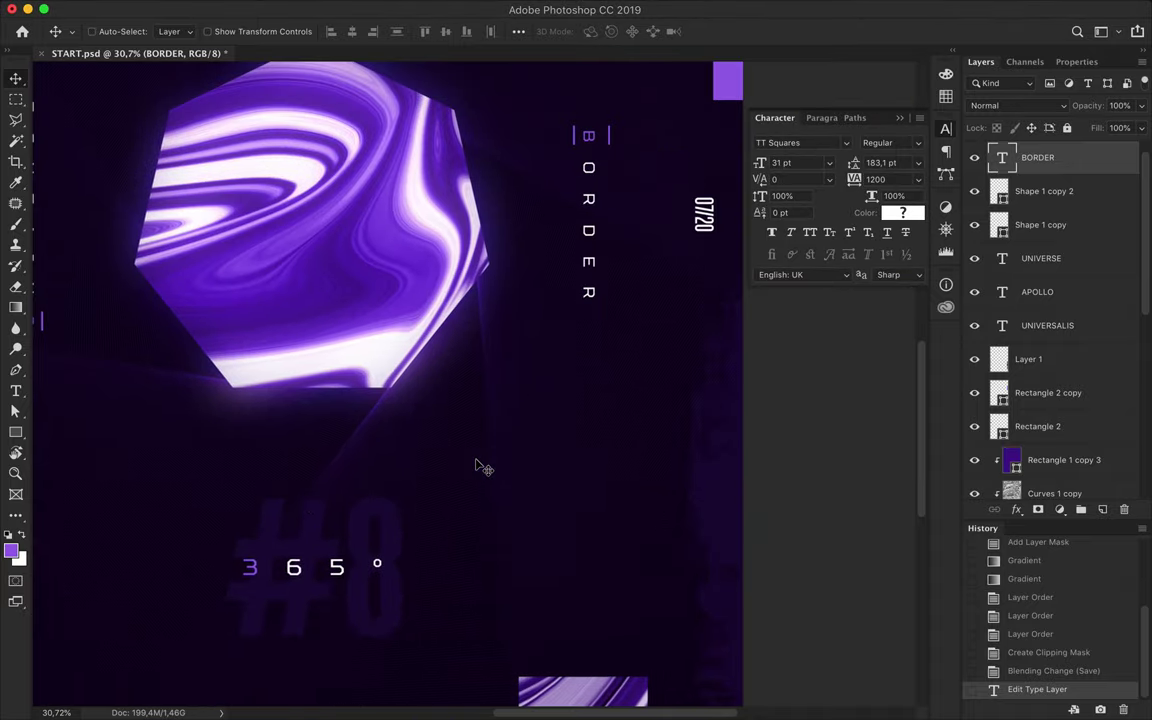
scroll(480, 462, down, 2)
scroll(510, 385, down, 2)
drag(530, 600, 470, 600)
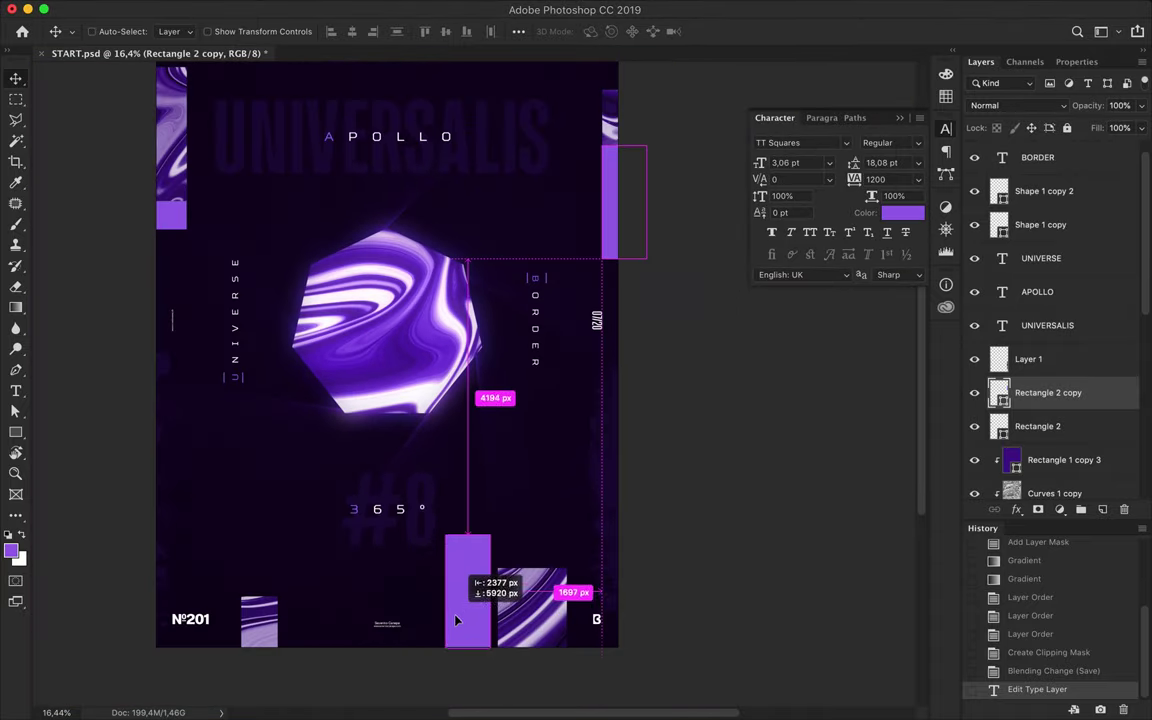
scroll(470, 652, up, 3)
scroll(470, 652, up, 3)
key(super+semicolon)
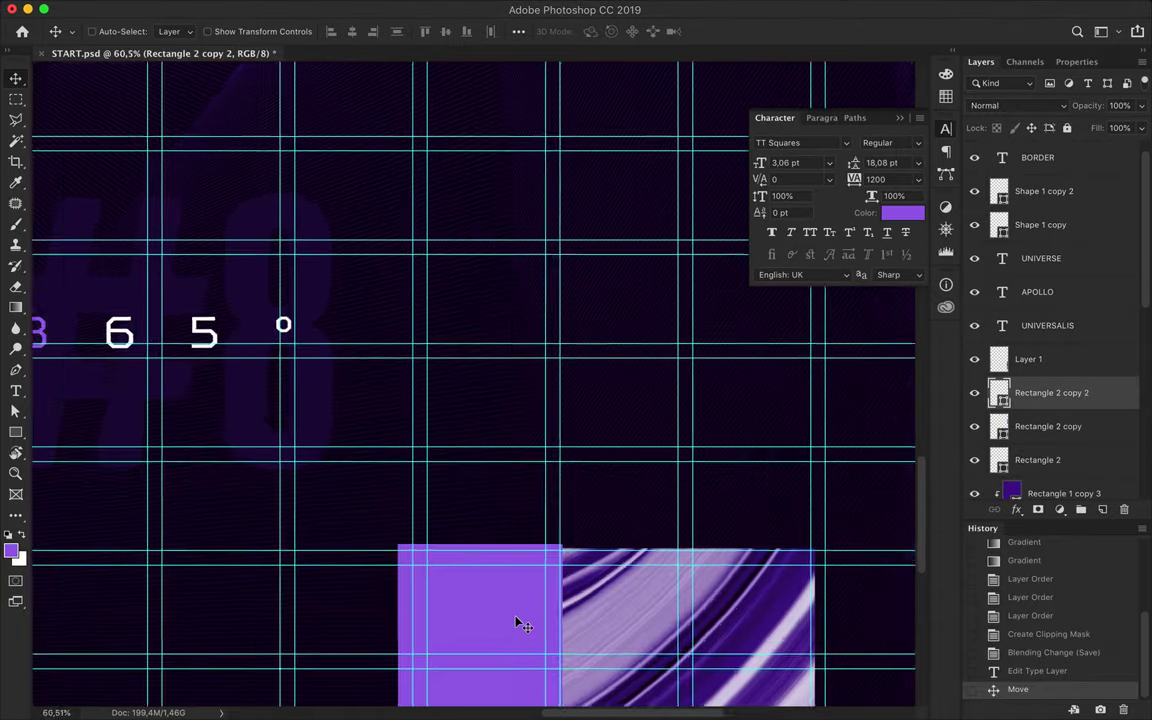
scroll(520, 622, up, 2)
drag(524, 478, 519, 483)
drag(627, 473, 628, 457)
Step: Narrow the bottom purple block from its left edge and reposition it against the guides
key(super+t)
scroll(378, 553, down, 1)
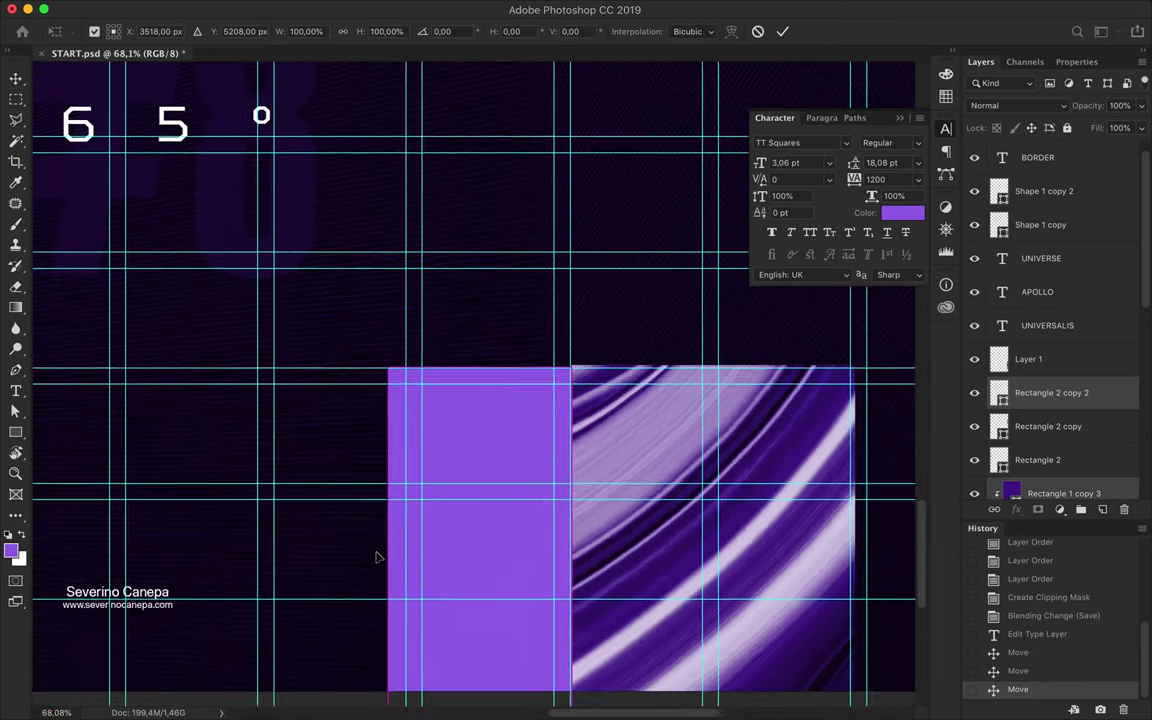
scroll(368, 679, down, 1)
key(Return)
key(super+t)
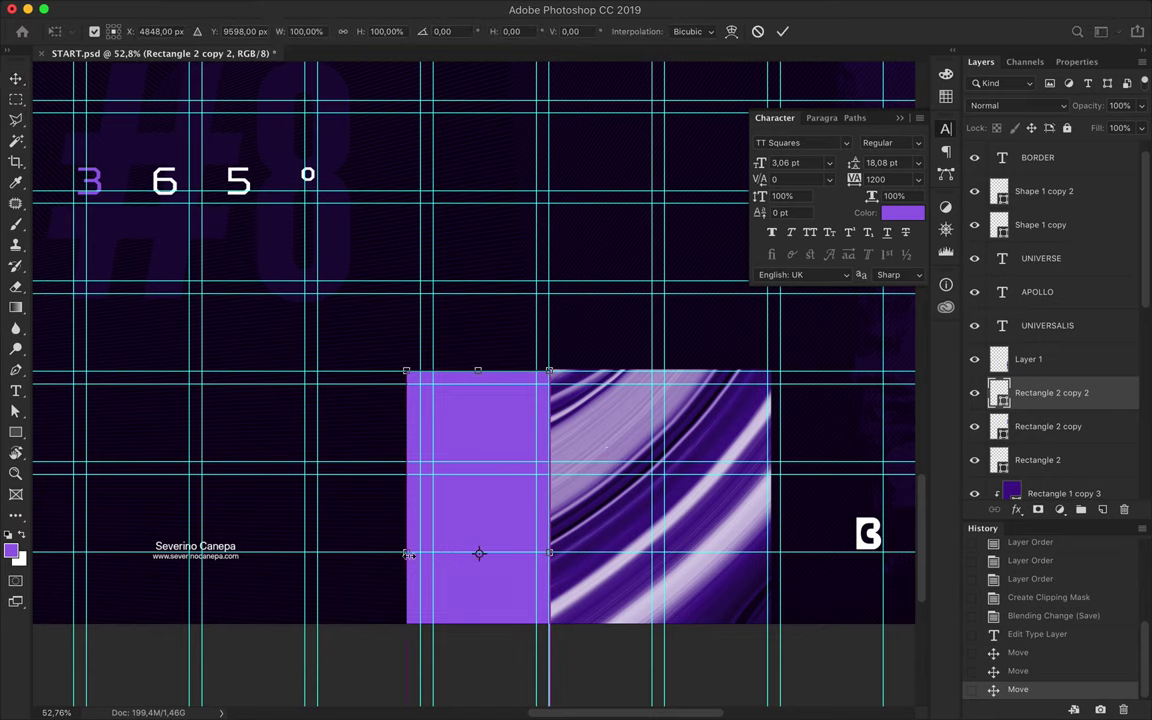
drag(406, 552, 432, 552)
scroll(472, 384, up, 3)
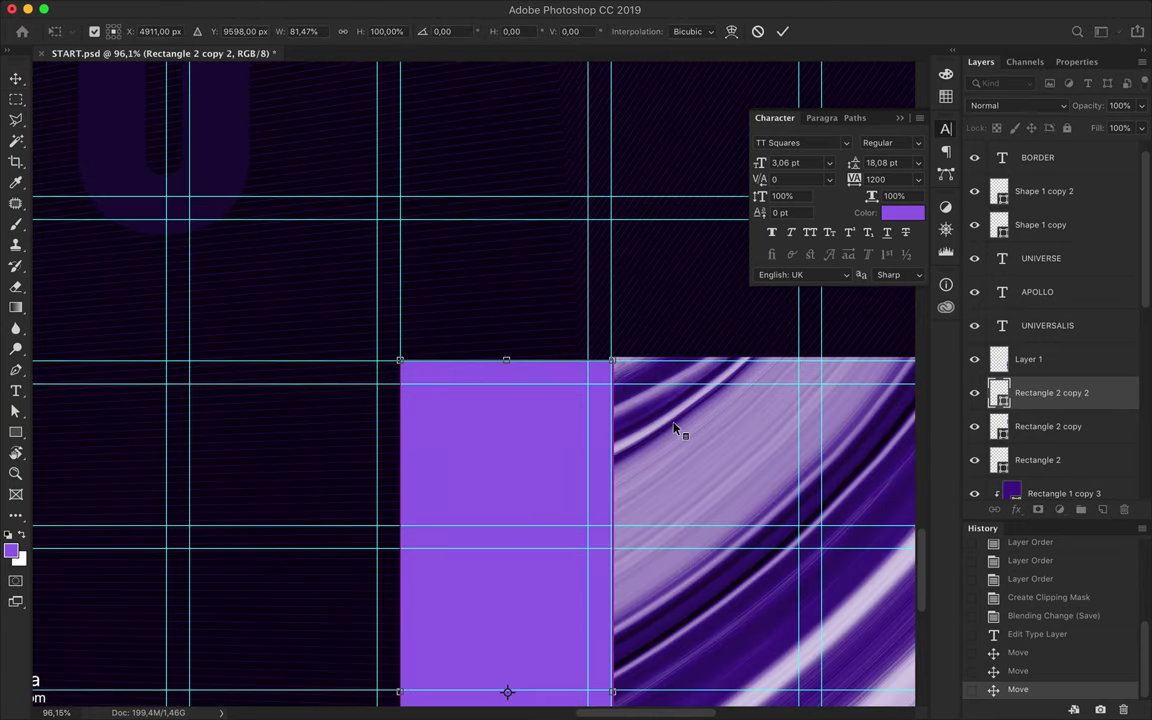
key(Return)
click(645, 425)
scroll(1018, 383, down, 5)
right_click(1050, 197)
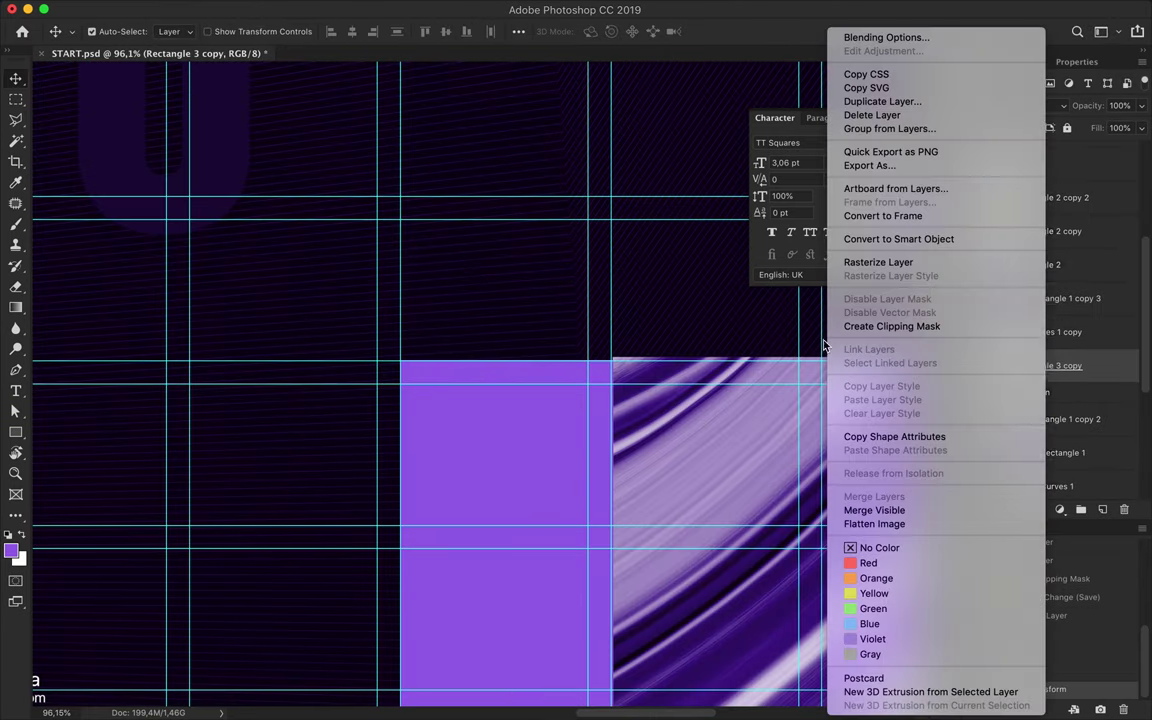
click(1050, 197)
drag(525, 473, 522, 459)
scroll(586, 419, up, 3)
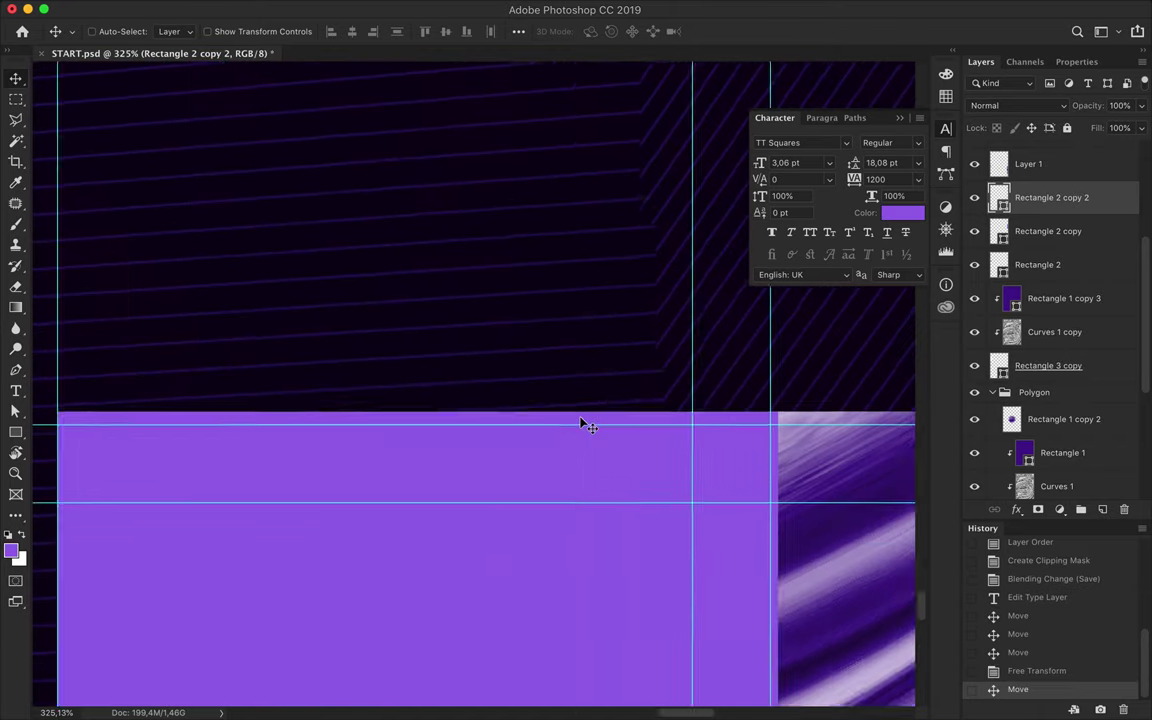
scroll(600, 328, down, 5)
scroll(607, 330, down, 3)
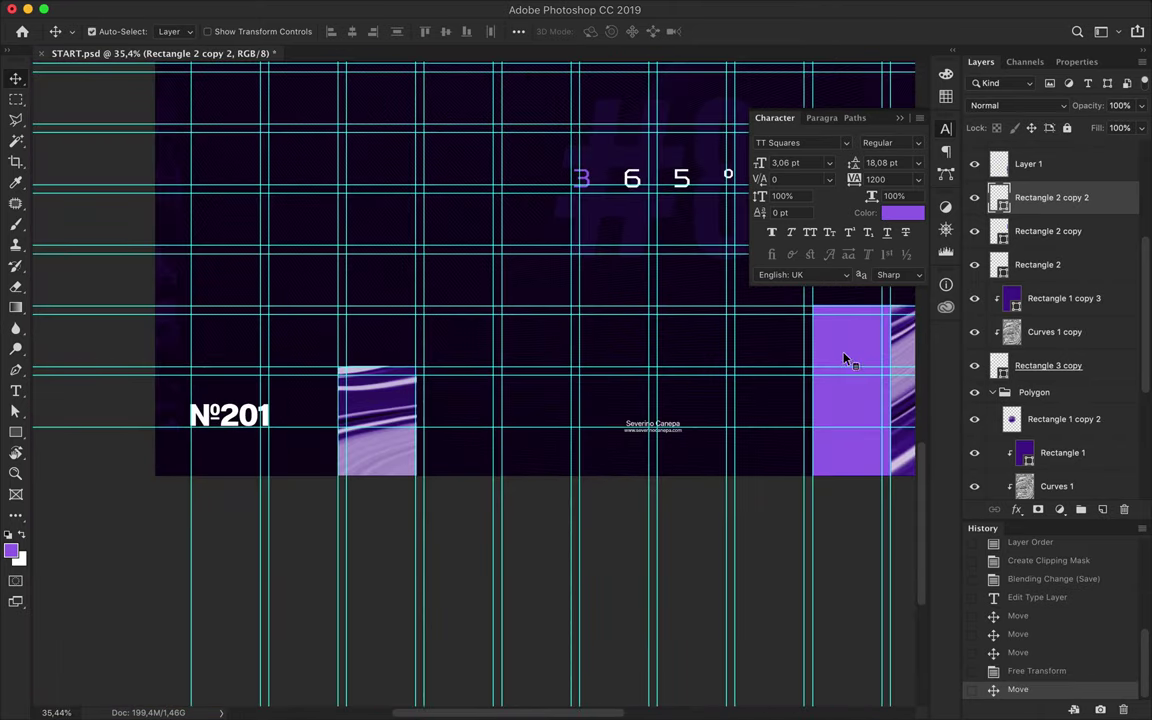
Step: Copy a purple block beside the bottom-left marble image, widen it and align its top
drag(848, 360, 450, 420)
key(ctrl+t)
drag(489, 486, 579, 486)
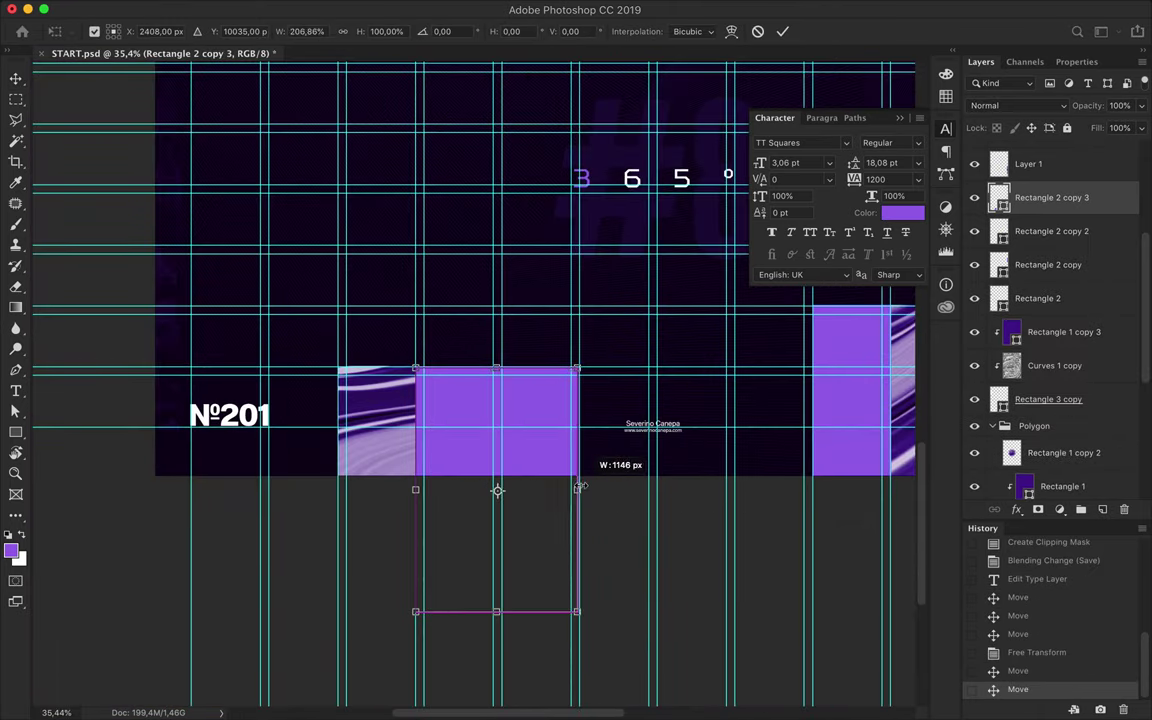
scroll(340, 408, up, 5)
drag(339, 408, 309, 398)
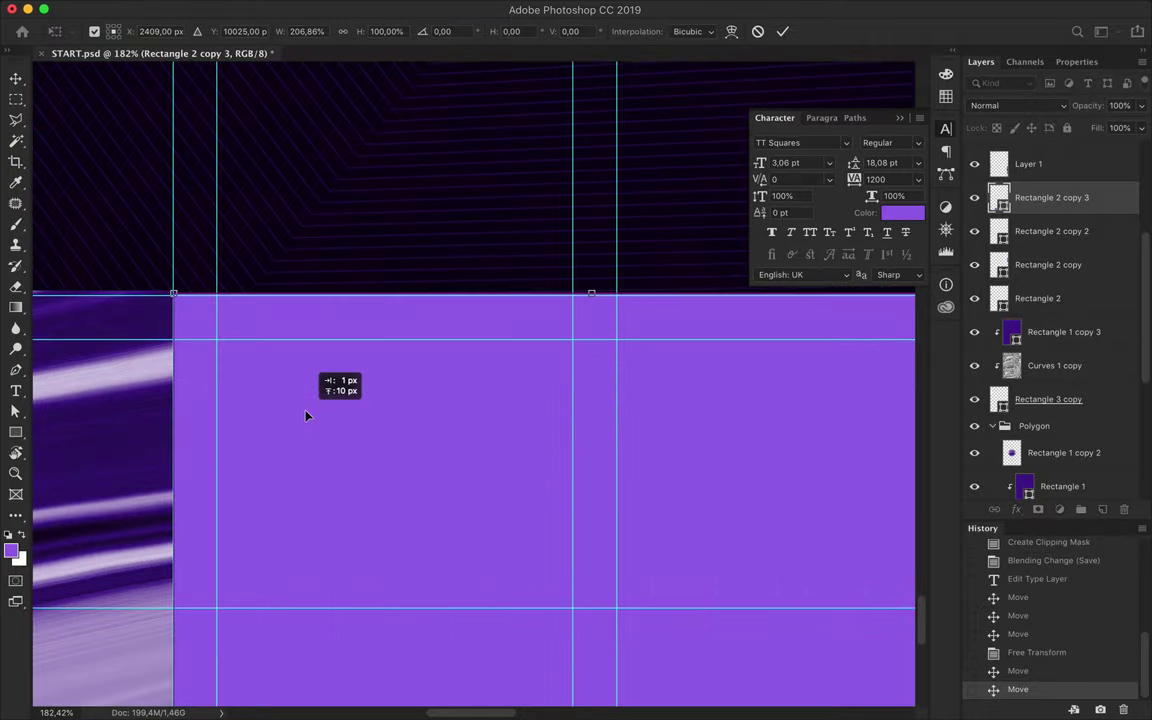
scroll(474, 390, up, 3)
scroll(305, 399, up, 3)
scroll(305, 399, right, 5)
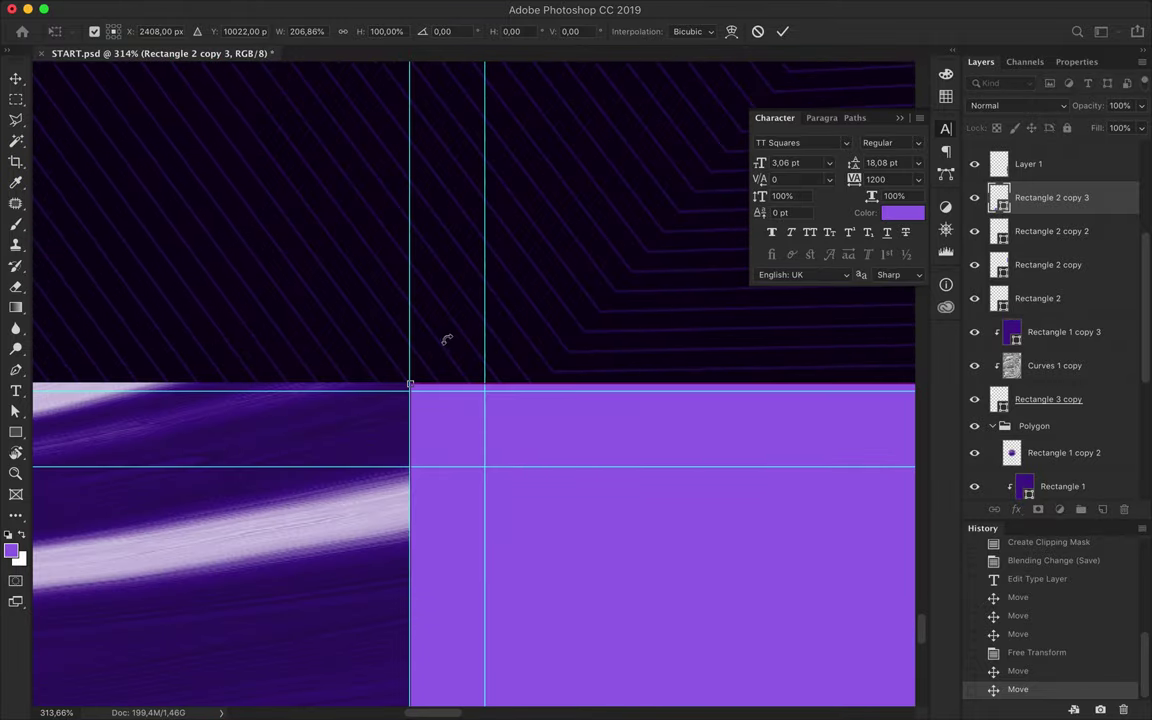
key(Return)
scroll(450, 437, down, 3)
scroll(450, 437, down, 3)
key(Up)
scroll(447, 455, down, 5)
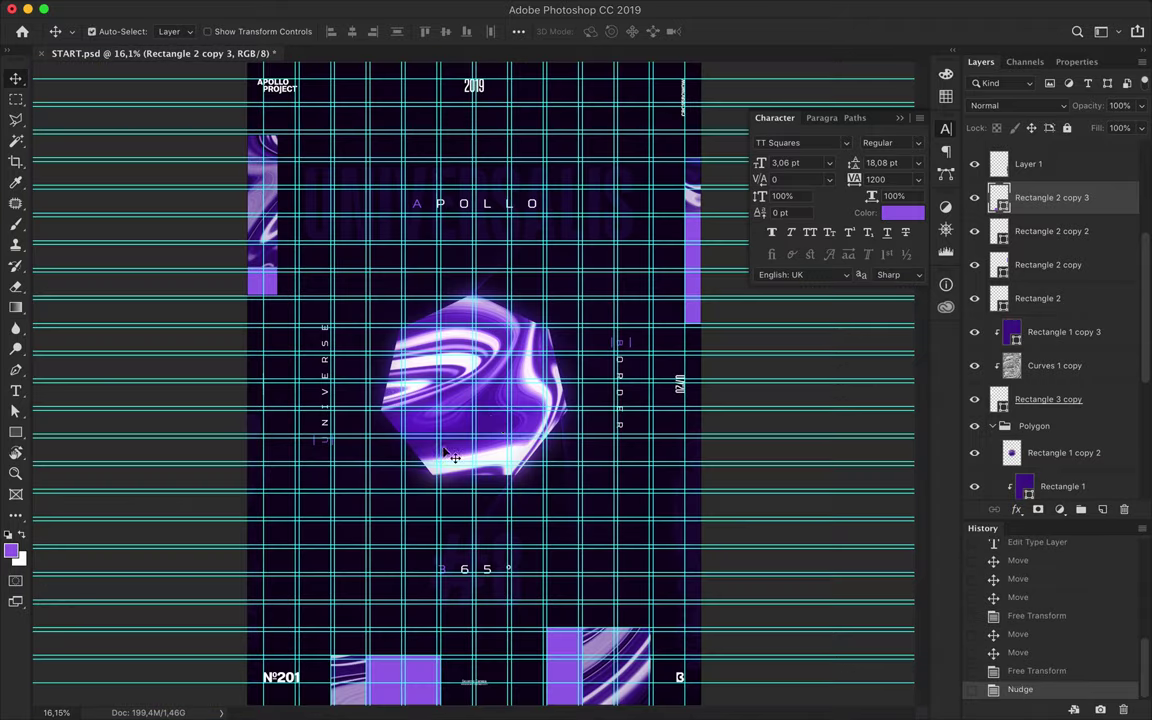
Step: Hide the layout guides and inspect the B bracket bars and the new bottom-left block
key(ctrl+shift+s)
key(Escape)
key(ctrl+semicolon)
scroll(560, 320, up, 5)
scroll(560, 322, up, 5)
scroll(563, 330, up, 3)
scroll(560, 330, right, 5)
super+click(480, 442)
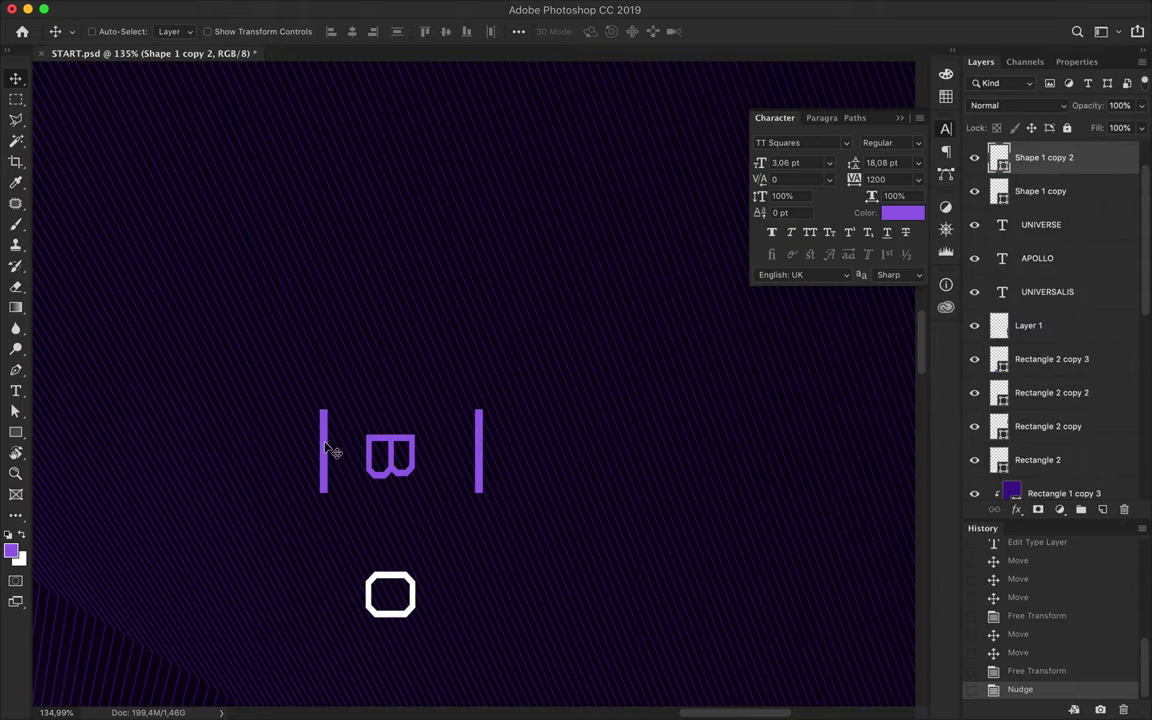
click(467, 33)
scroll(463, 470, down, 3)
scroll(463, 470, down, 3)
scroll(267, 514, down, 3)
scroll(260, 532, up, 1)
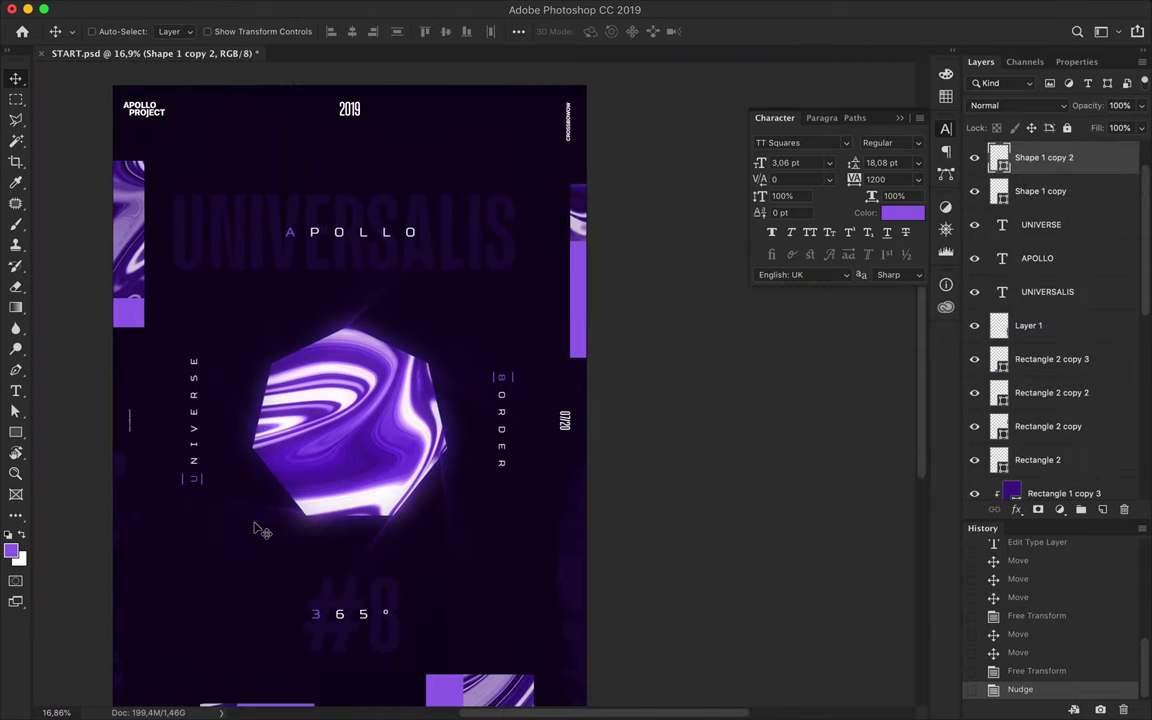
scroll(265, 500, down, 3)
super+click(277, 583)
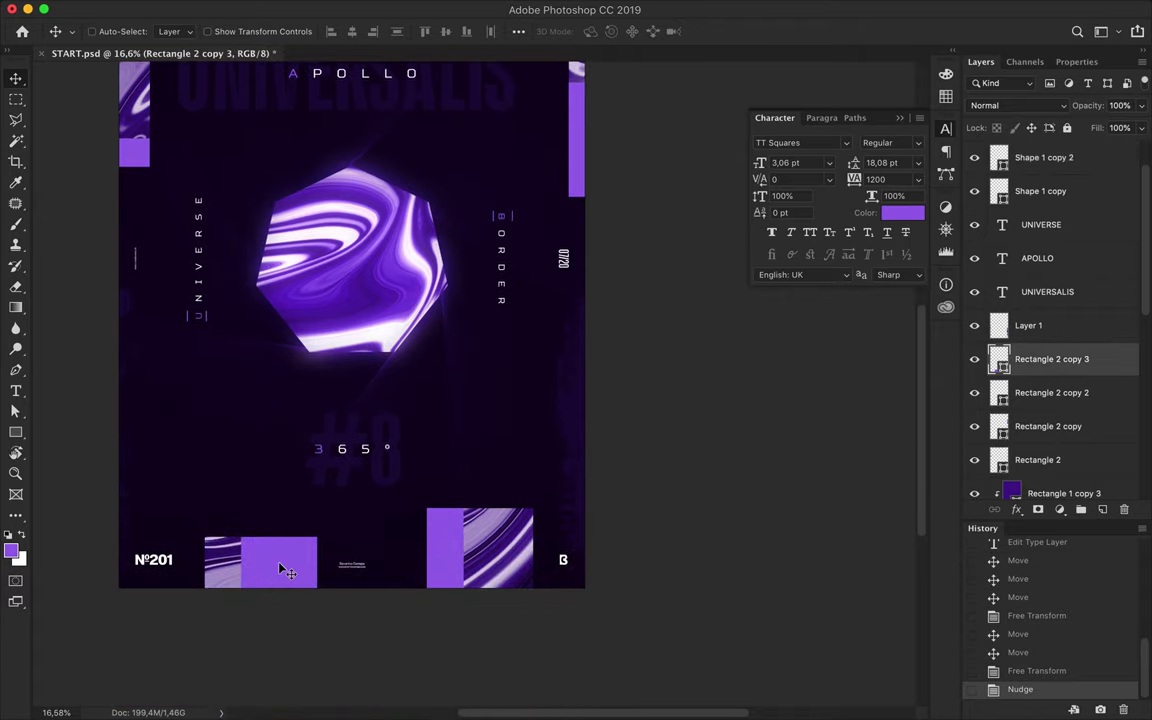
scroll(284, 571, down, 2)
Step: Tint the APOLLO PROJECT initials in the corner logo purple
scroll(284, 571, up, 3)
super+click(240, 222)
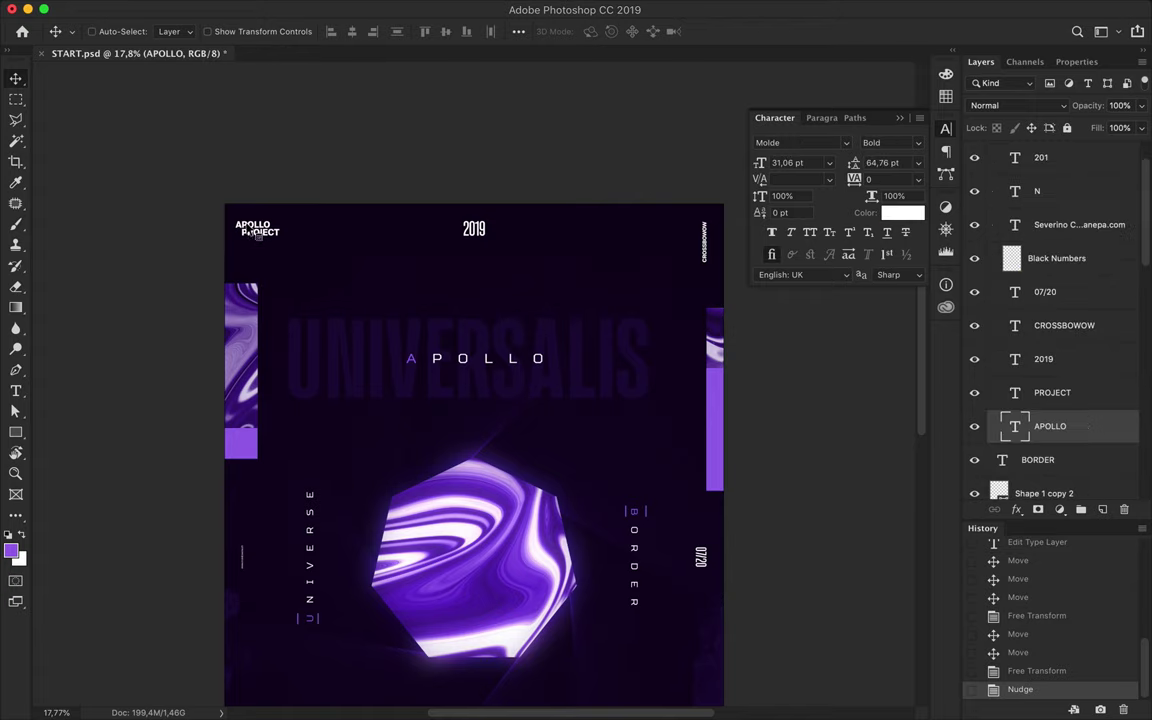
key(t)
click(651, 31)
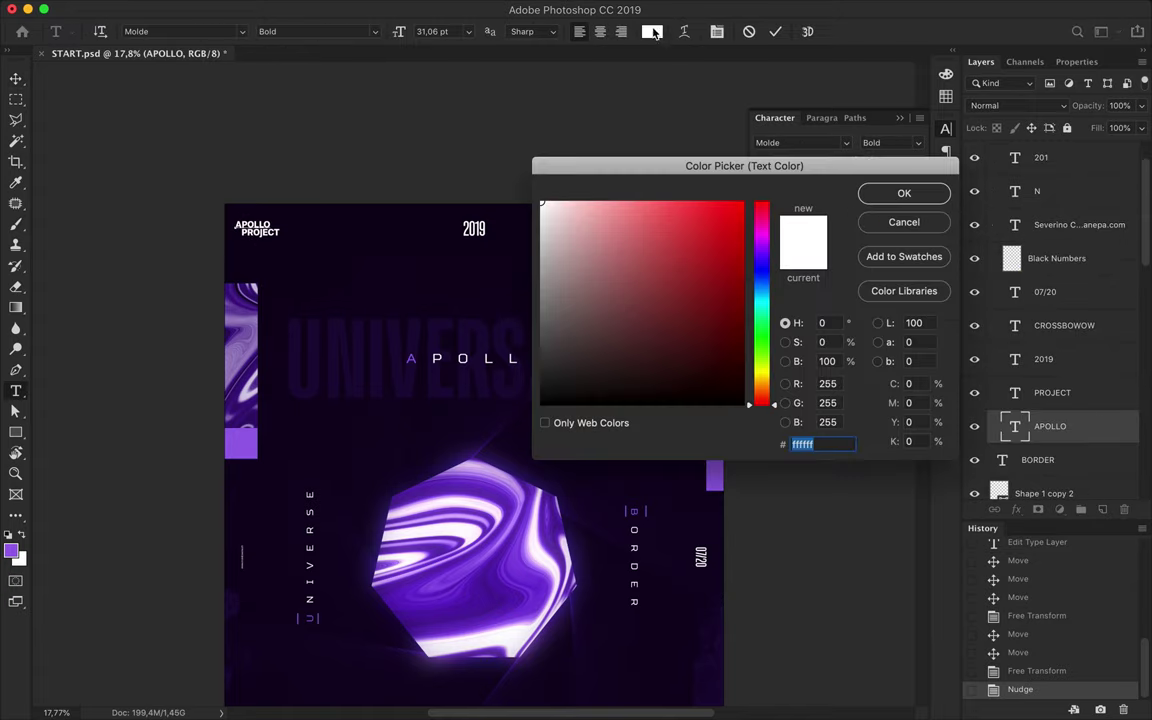
click(896, 200)
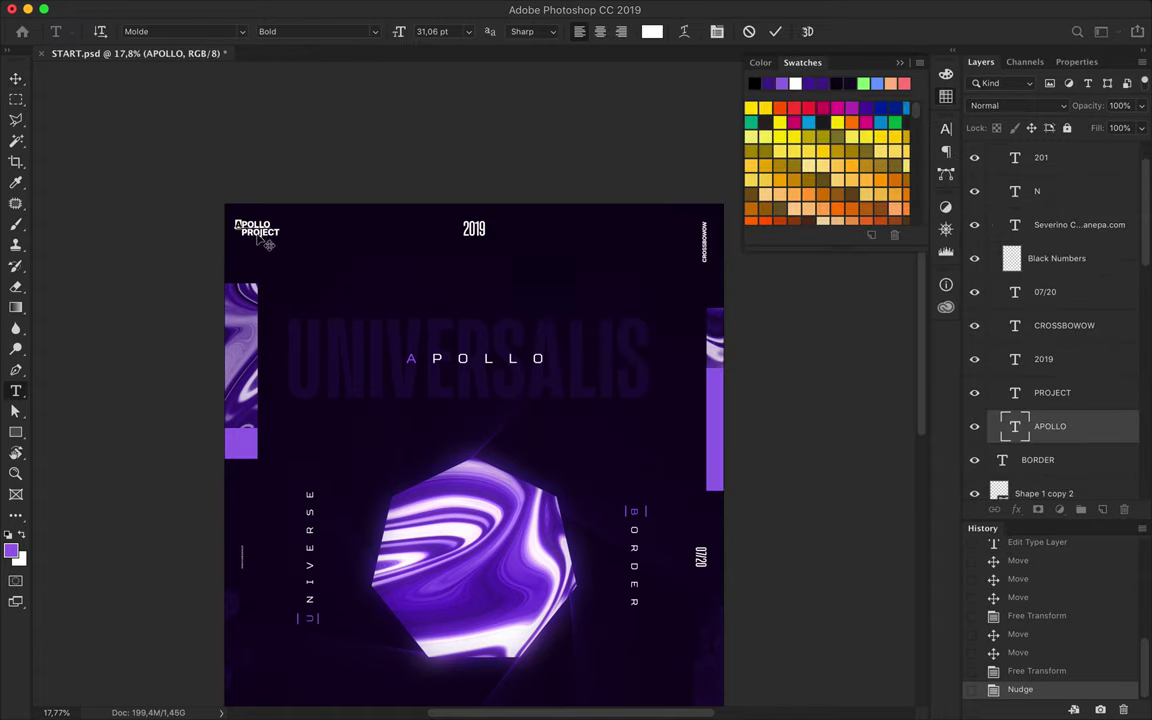
double_click(243, 222)
click(782, 83)
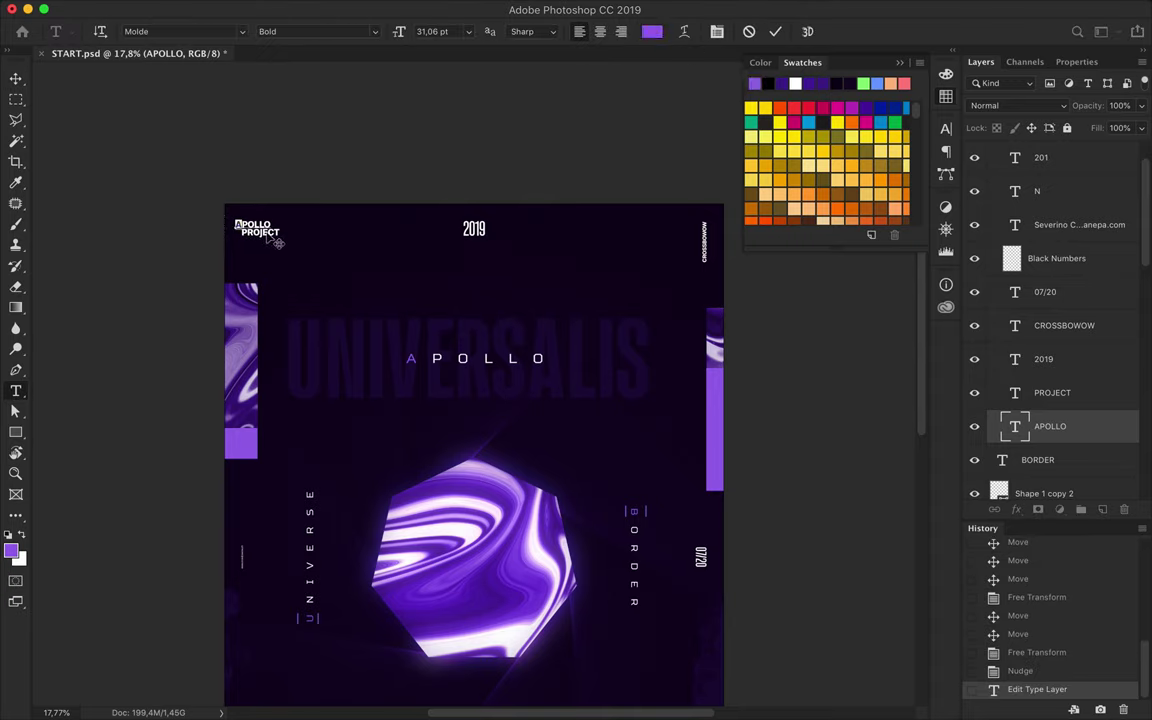
ctrl+click(268, 234)
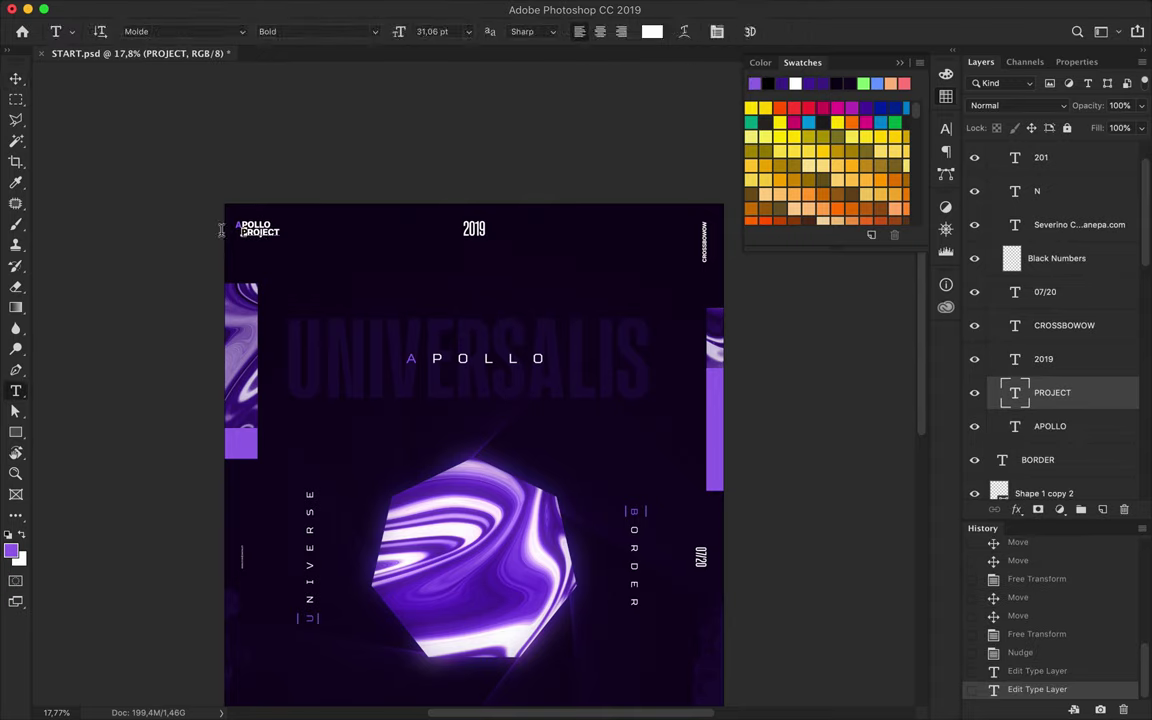
Step: Colour the 19 of 2019 purple, then move through the CROSSBOWOW and 07/20 labels
ctrl+click(470, 228)
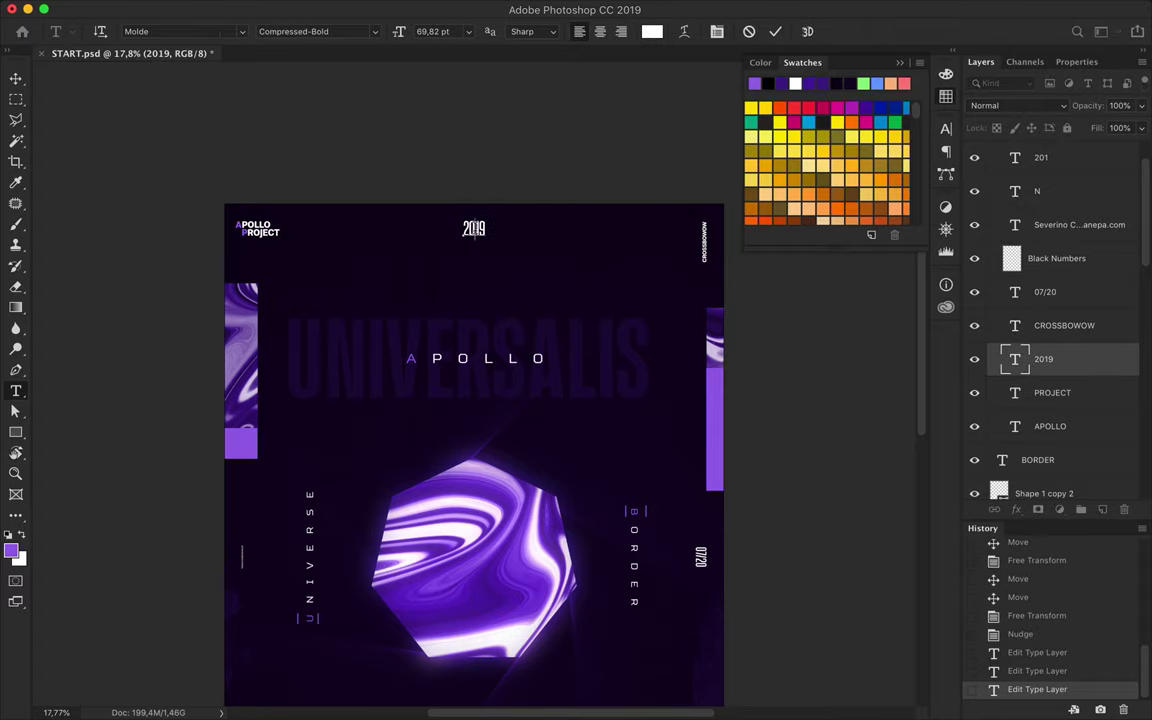
click(754, 83)
scroll(644, 210, up, 2)
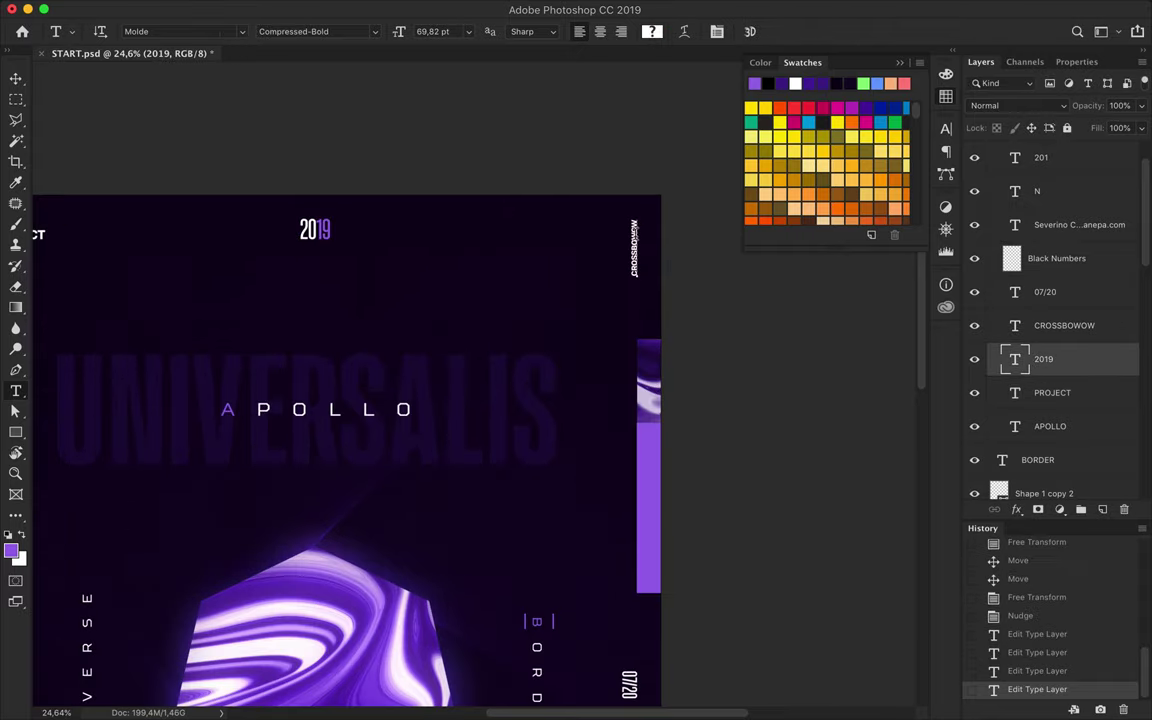
ctrl+click(633, 230)
scroll(629, 316, down, 5)
ctrl+click(628, 345)
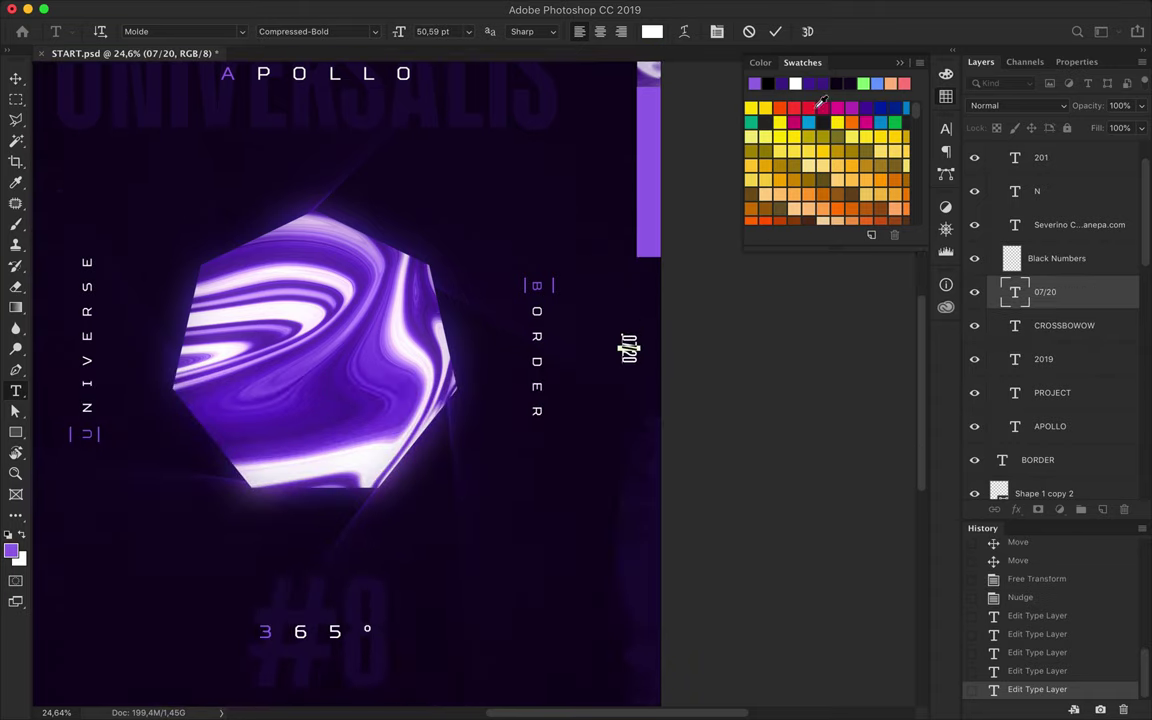
Step: Recolour the number 201 in the Nº201 label purple
scroll(283, 193, down, 5)
scroll(206, 476, left, 2)
double_click(155, 502)
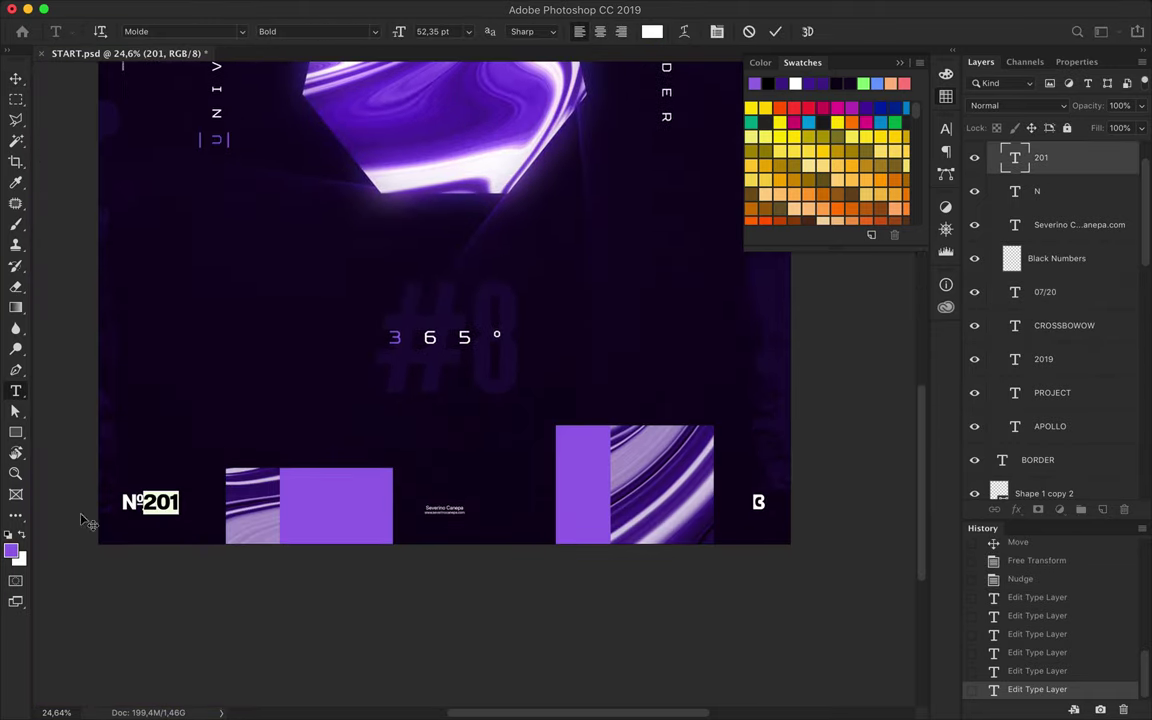
click(16, 78)
scroll(212, 175, down, 3)
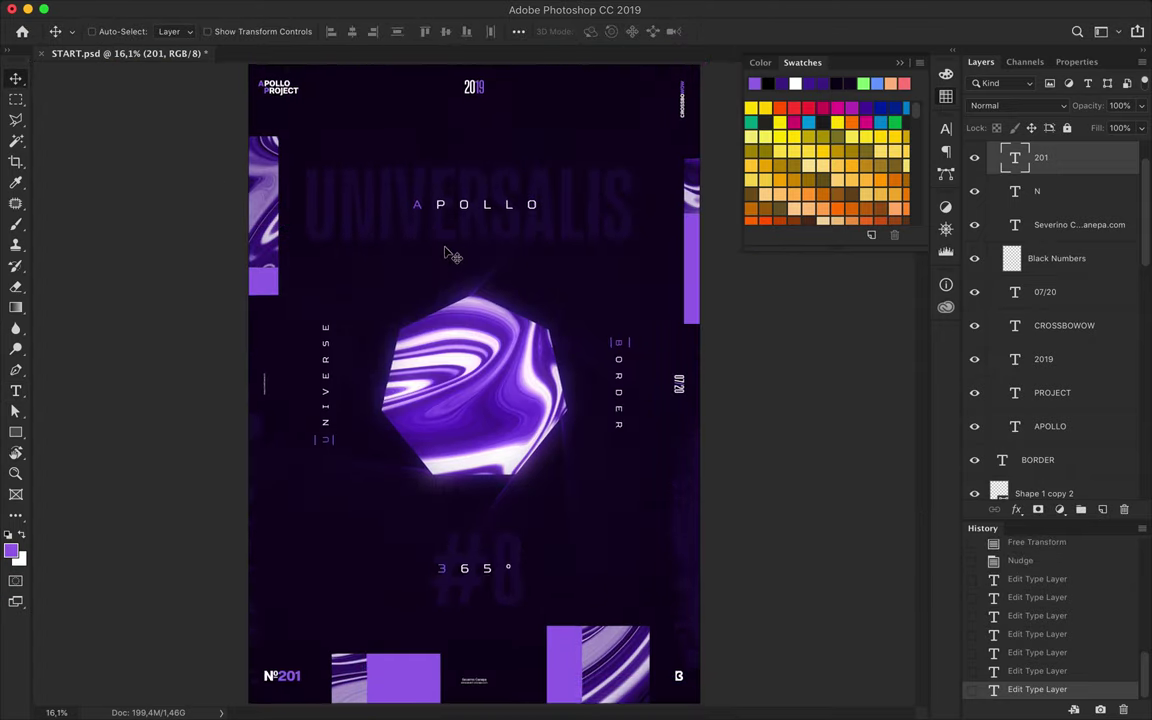
scroll(447, 253, down, 1)
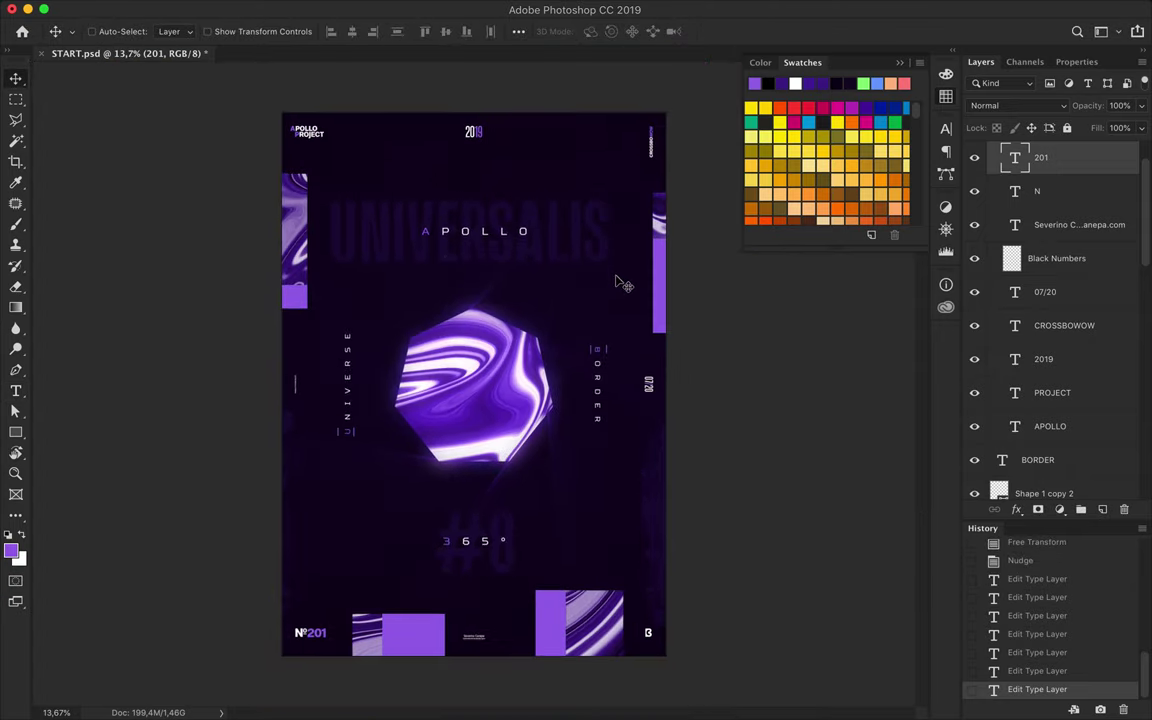
Step: Use Save As (Cmd+Shift+S) to save the poster as START.psd in Photoshop format
key(super+shift+s)
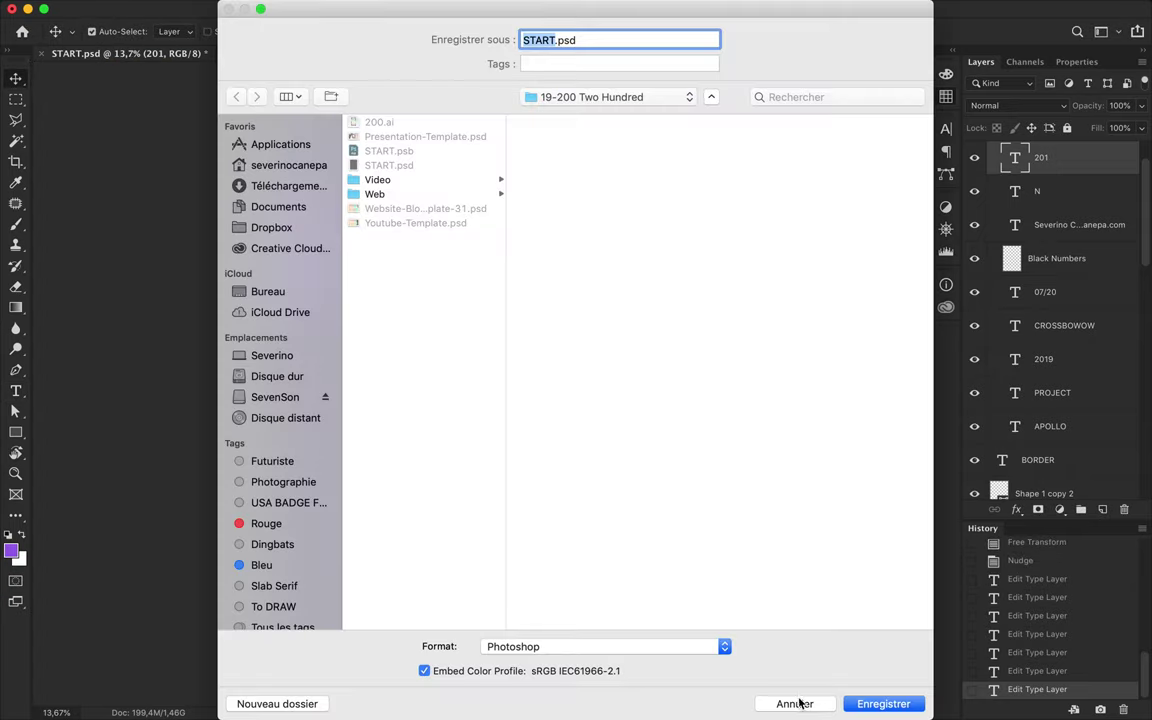